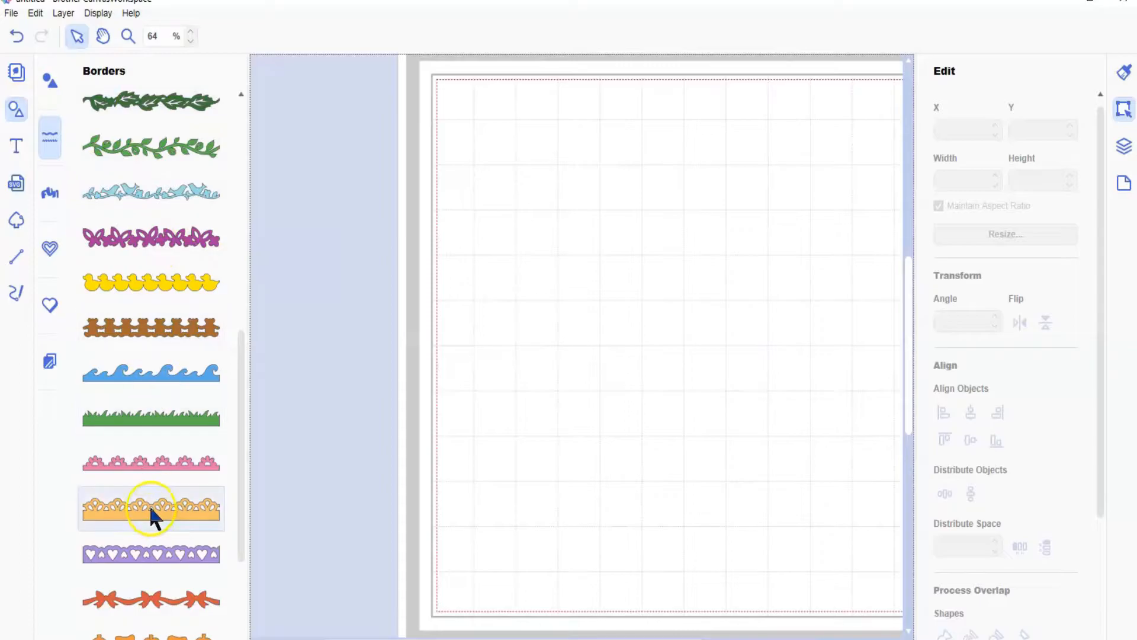
pyautogui.scroll(1, 149, 505)
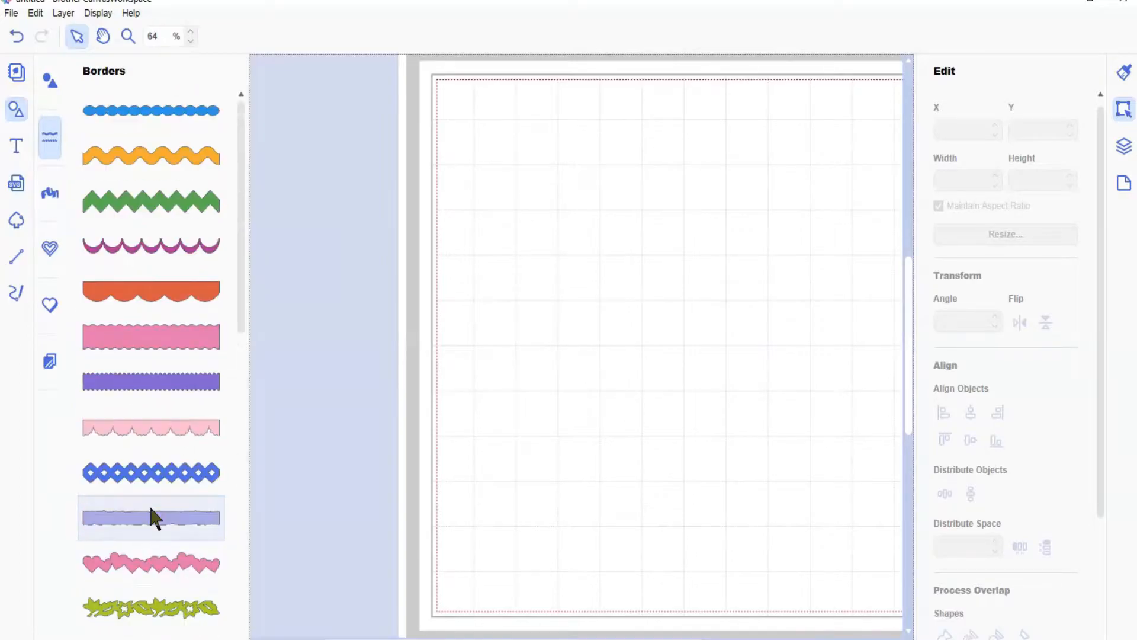
# Step: Look through the library of border designs
pyautogui.scroll(-15, 151, 508)
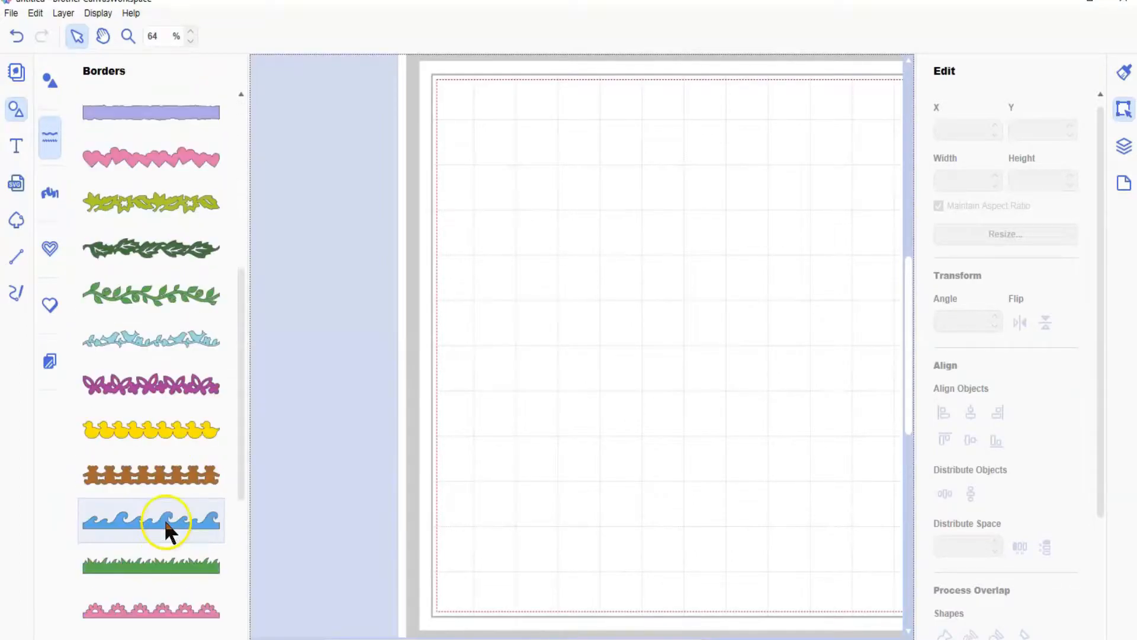
pyautogui.scroll(-3, 174, 526)
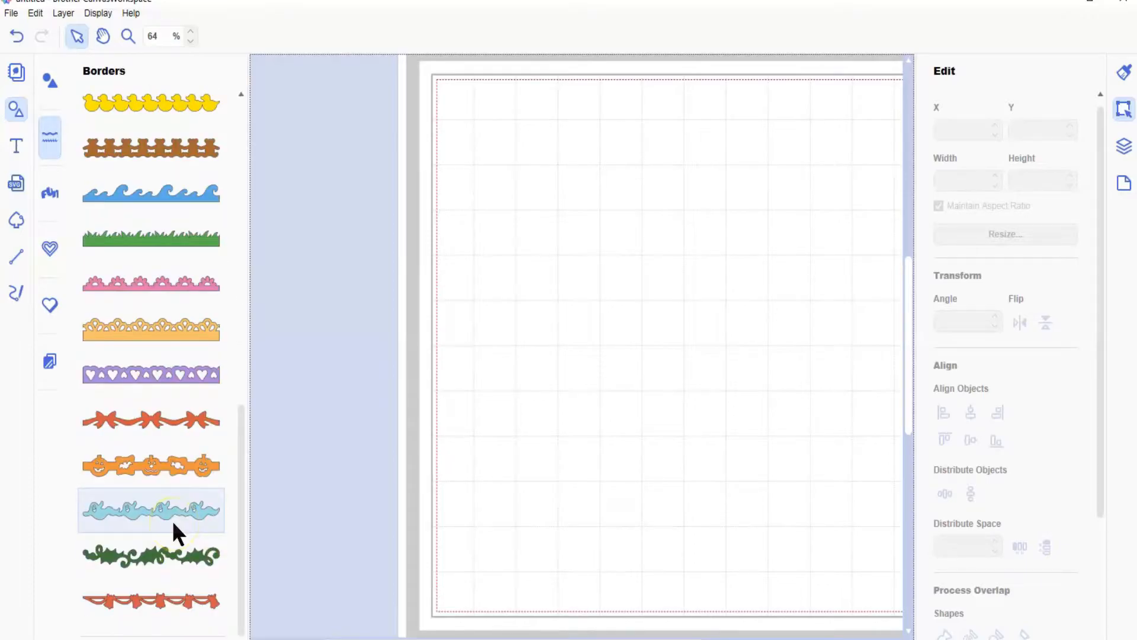
pyautogui.scroll(12, 177, 521)
pyautogui.scroll(4, 184, 522)
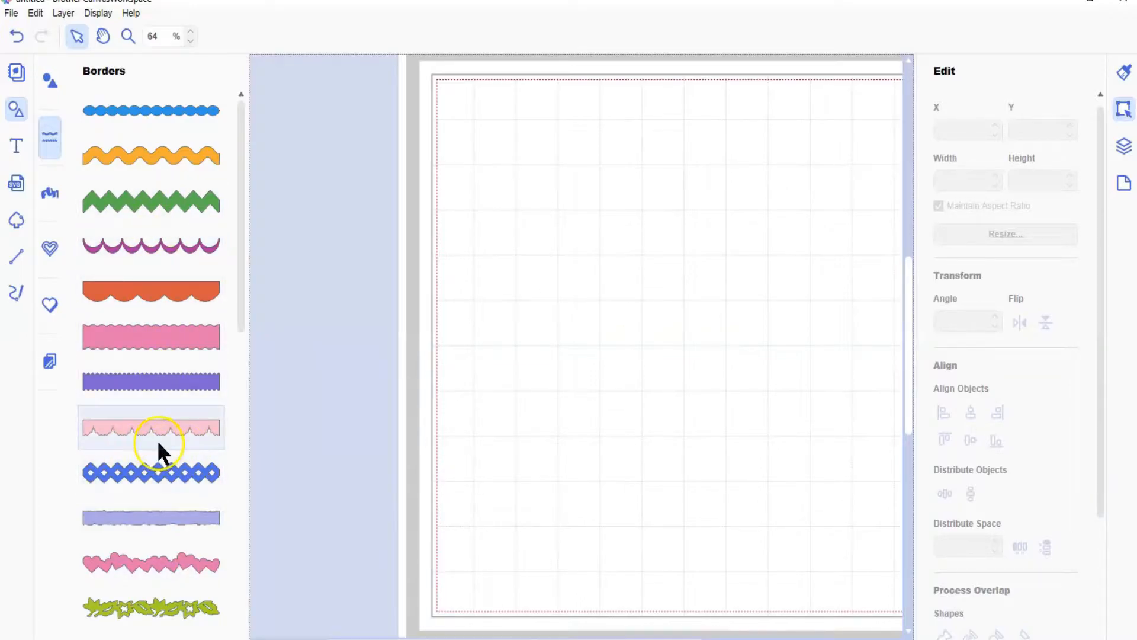
pyautogui.scroll(-2, 159, 449)
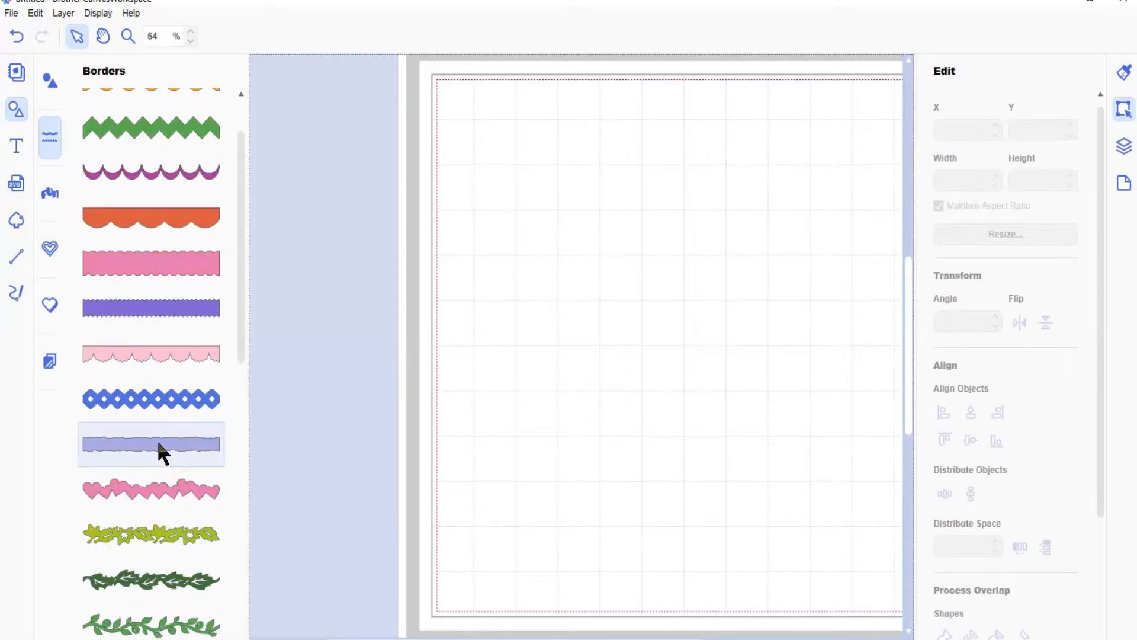
pyautogui.scroll(-2, 158, 439)
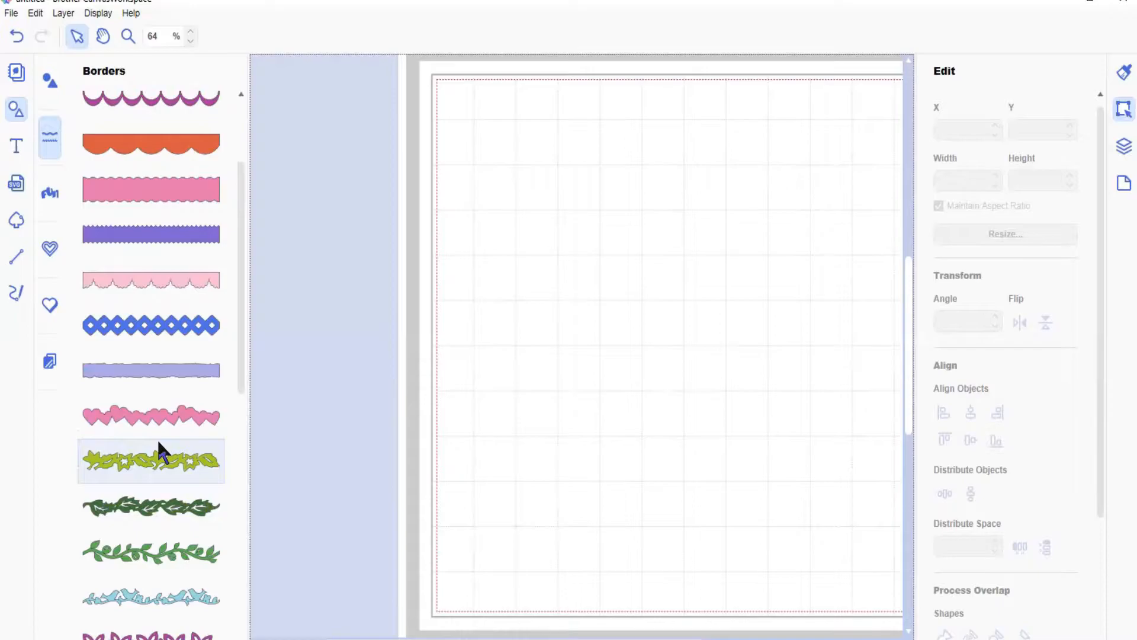
pyautogui.scroll(4, 158, 441)
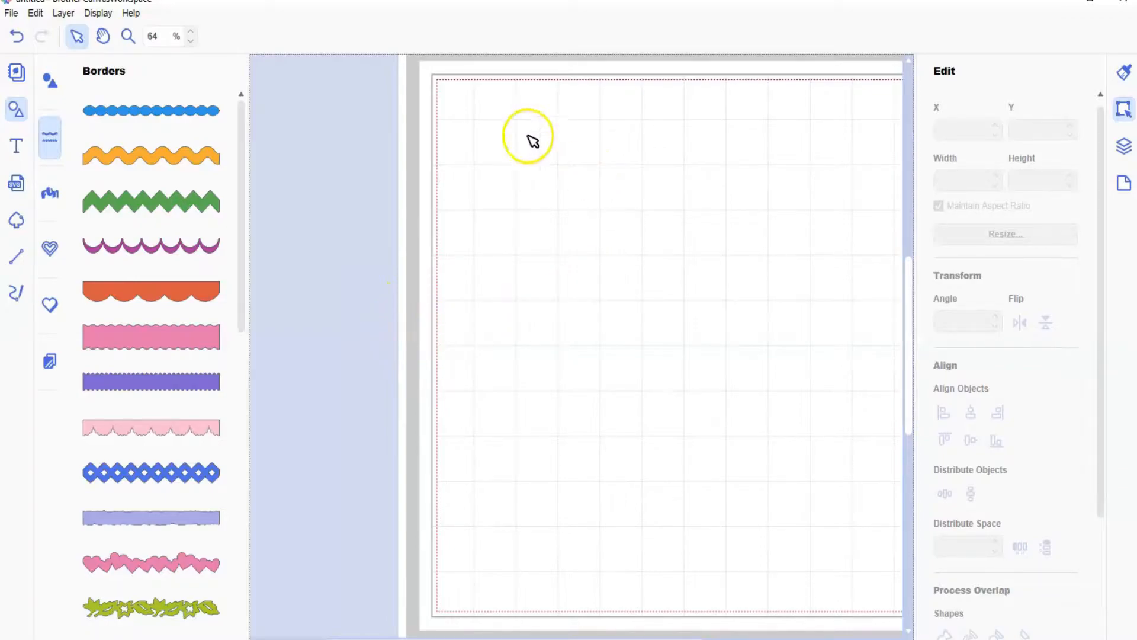
# Step: Insert the purple open-scallop border and place it near the mat's upper edge at about X 0.01, Y 0.80 in
pyautogui.click(168, 246)
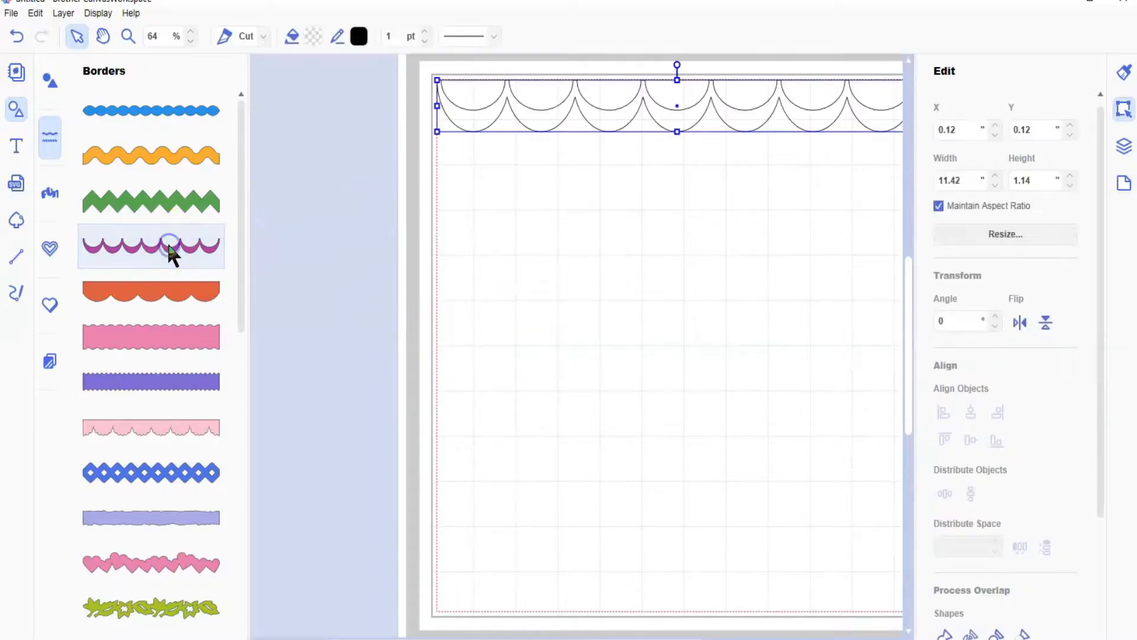
pyautogui.click(48, 83)
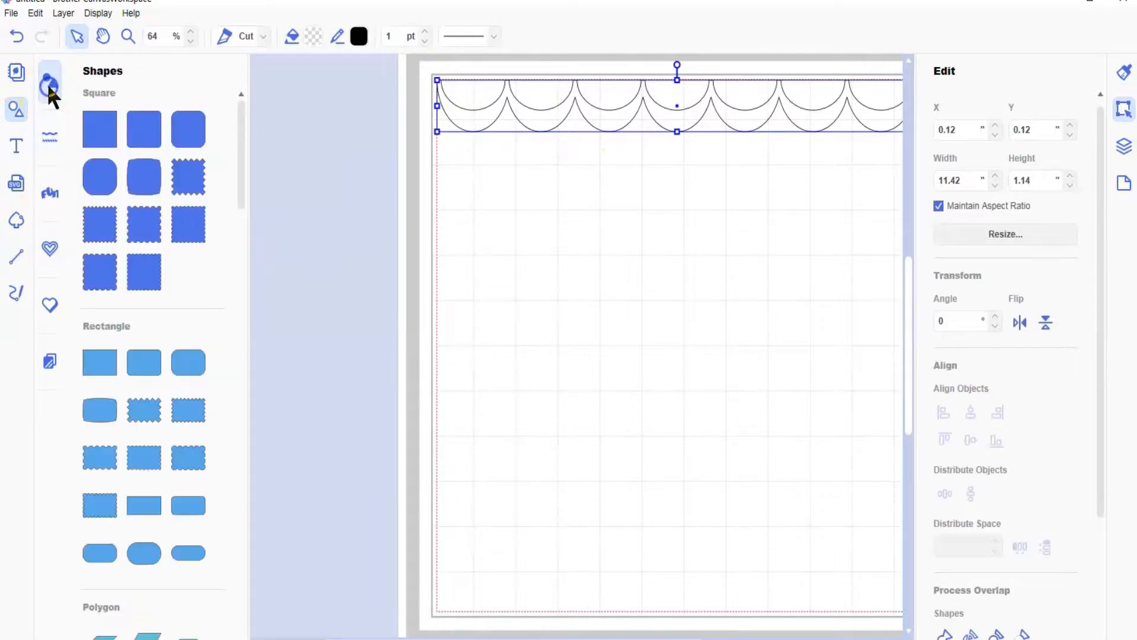
pyautogui.moveTo(540, 112); pyautogui.dragTo(403, 207)
pyautogui.click(17, 113)
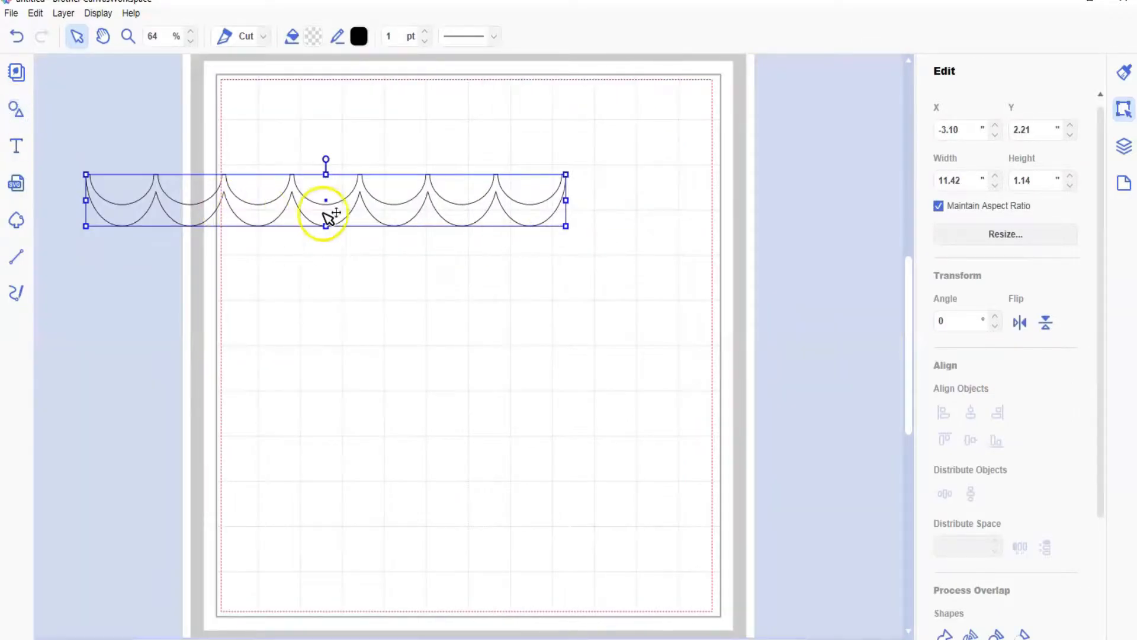
pyautogui.moveTo(332, 216); pyautogui.dragTo(462, 152)
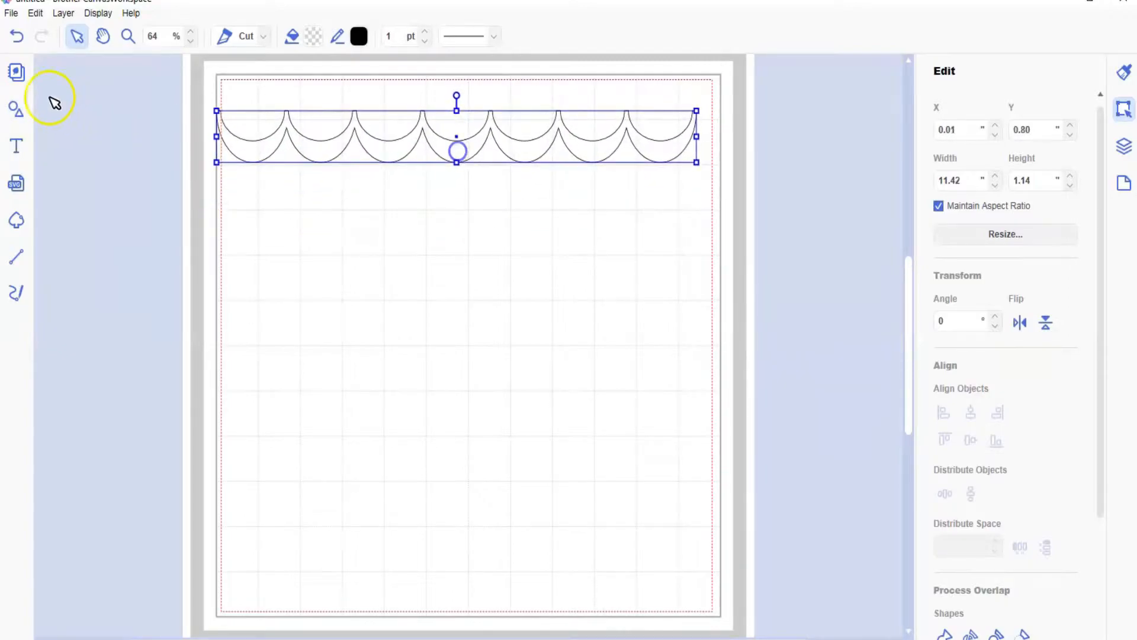
# Step: Duplicate the scallop row and place the copy below it, offset half a scallop, at about X 0.83, Y 1.88 in
pyautogui.click(61, 13)
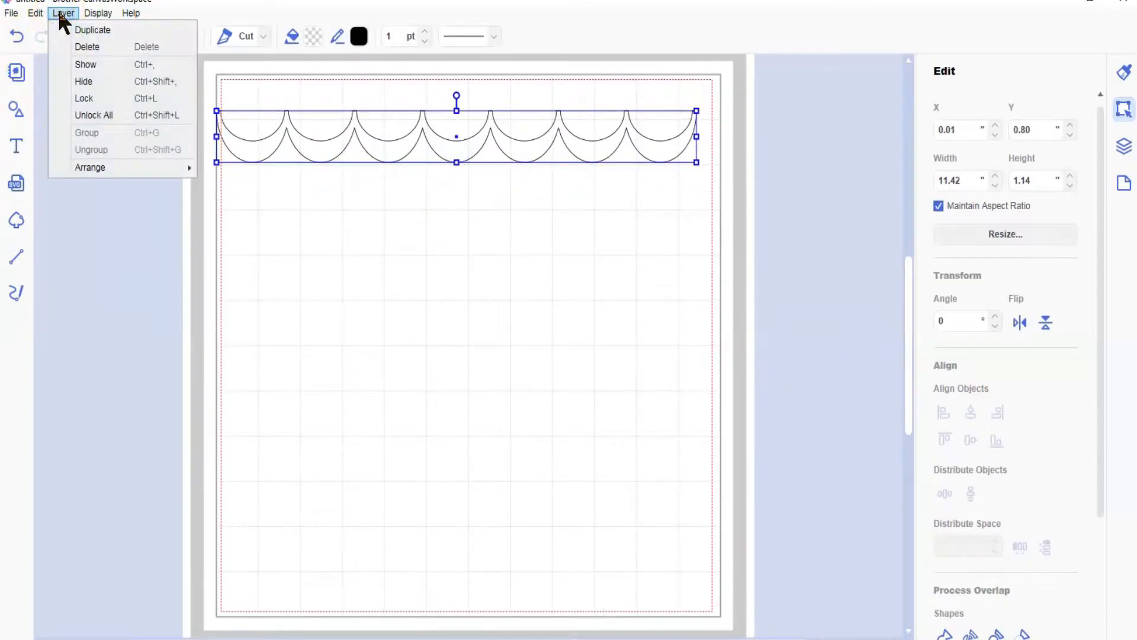
pyautogui.click(87, 34)
pyautogui.moveTo(406, 177); pyautogui.dragTo(427, 203)
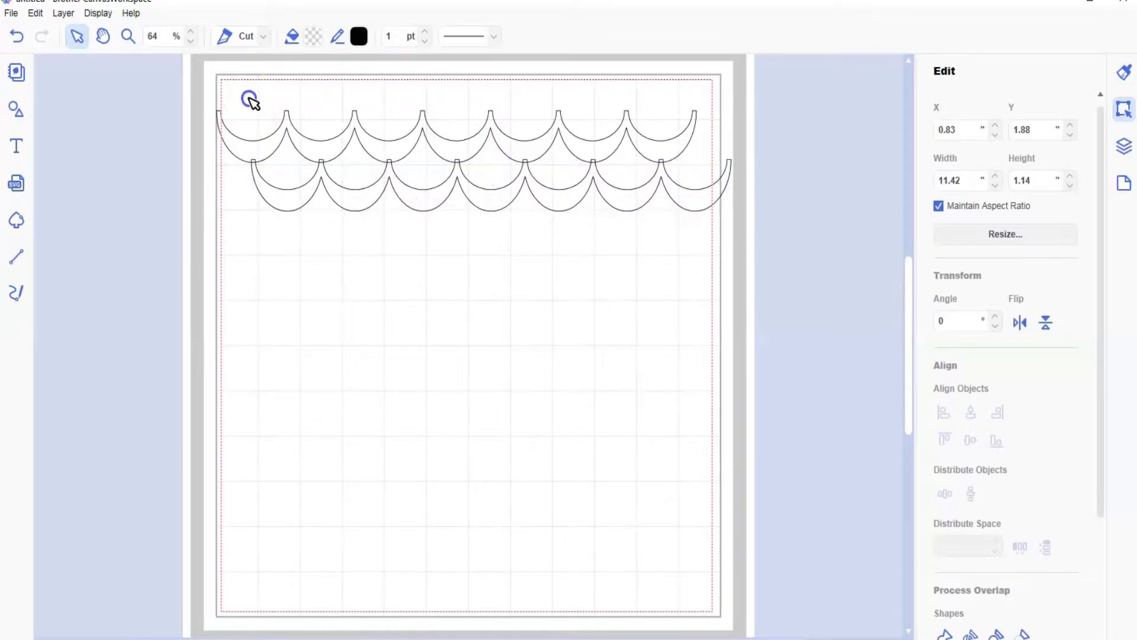
# Step: Duplicate both scallop rows together and fit the copies directly beneath at about X 0.05, Y 2.97 in
pyautogui.moveTo(250, 98); pyautogui.dragTo(304, 198)
pyautogui.click(60, 14)
pyautogui.click(74, 29)
pyautogui.moveTo(487, 212); pyautogui.dragTo(486, 314)
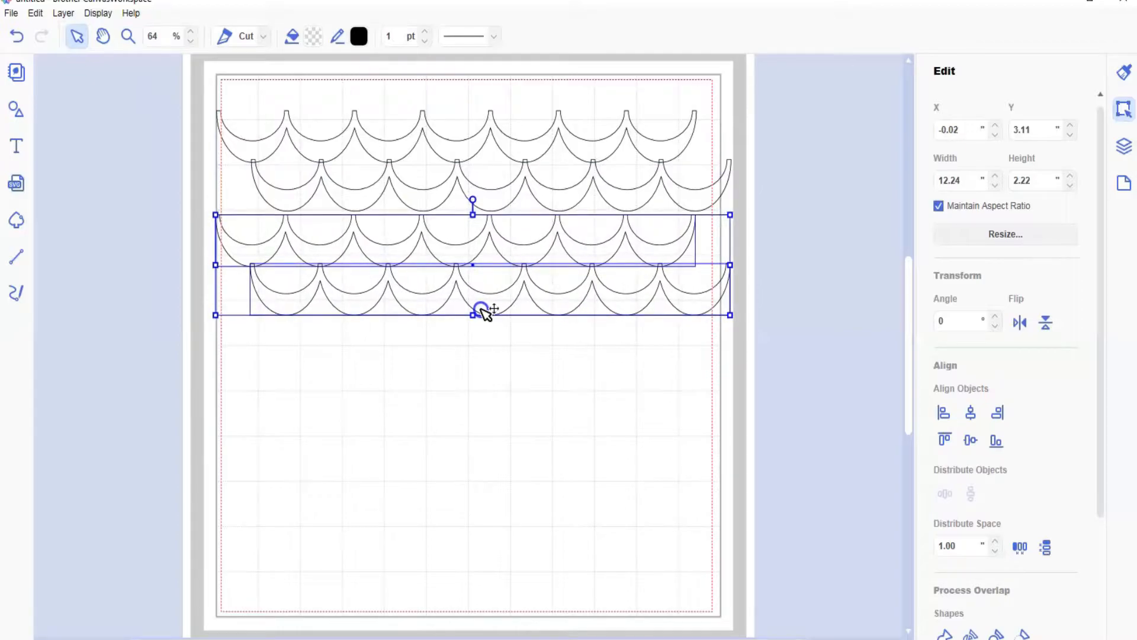
pyautogui.moveTo(486, 314); pyautogui.dragTo(483, 304)
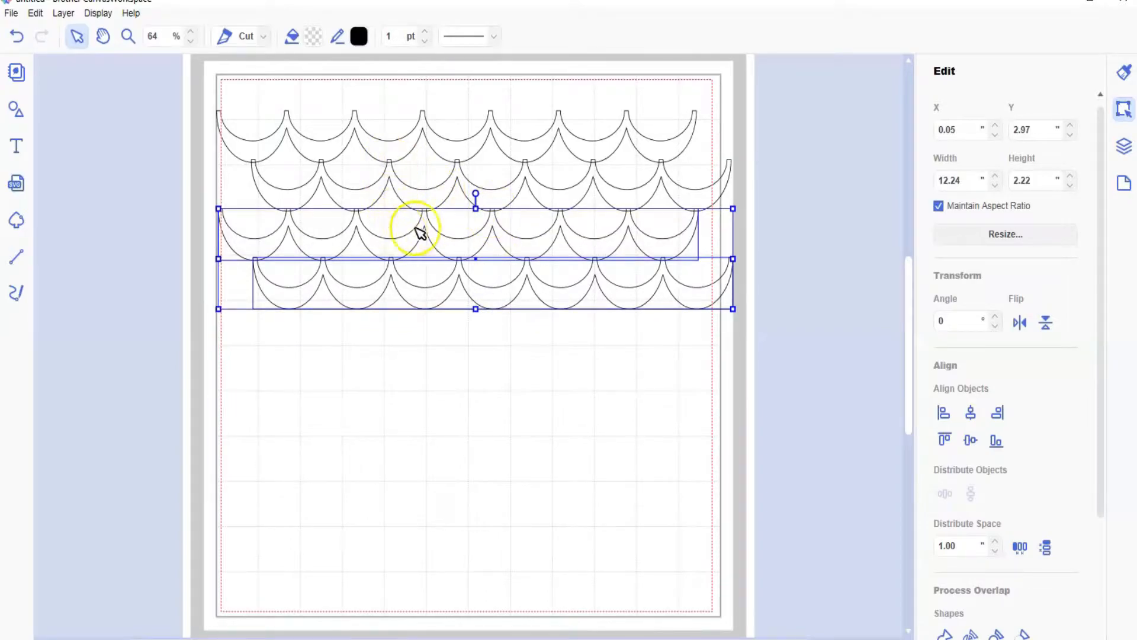
# Step: Duplicate all four scallop rows and fit the copies directly beneath at about X 0.07, Y 5.13 in
pyautogui.click(194, 176)
pyautogui.moveTo(245, 89); pyautogui.dragTo(421, 349)
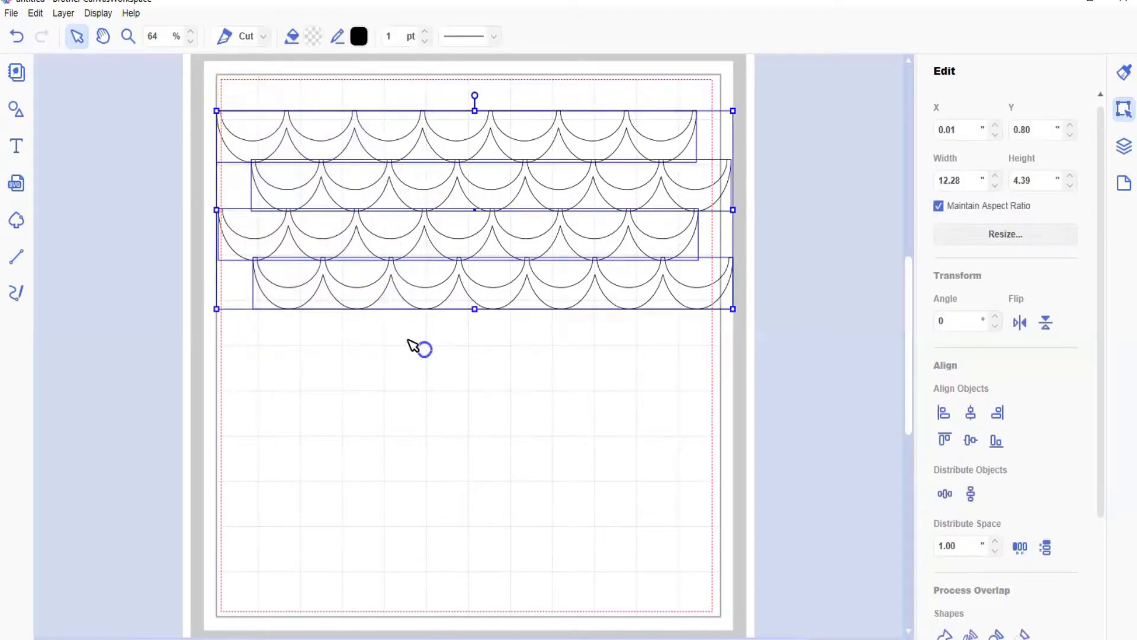
pyautogui.click(64, 13)
pyautogui.click(90, 30)
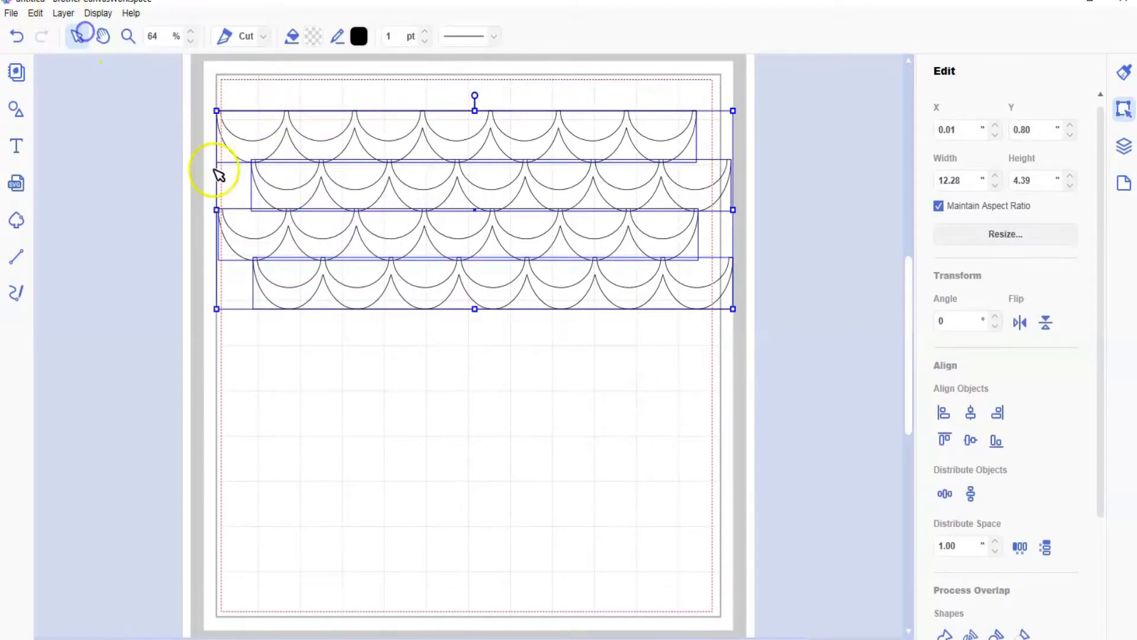
pyautogui.moveTo(446, 322); pyautogui.dragTo(435, 497)
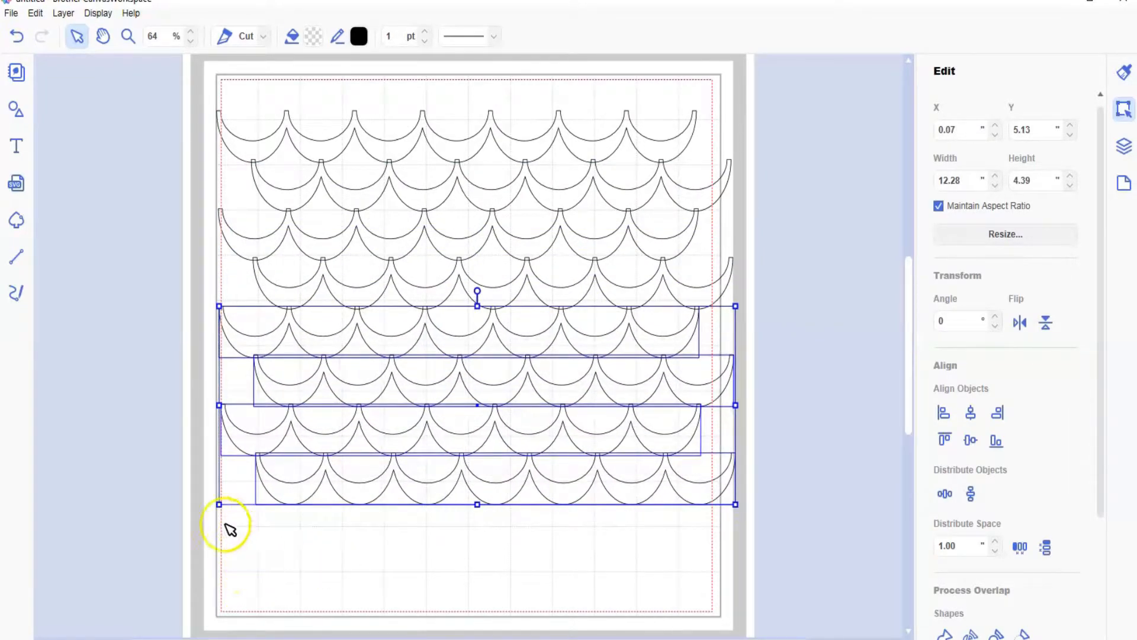
# Step: Align the first, third, fifth and seventh scallop rows to a common horizontal center
pyautogui.click(179, 468)
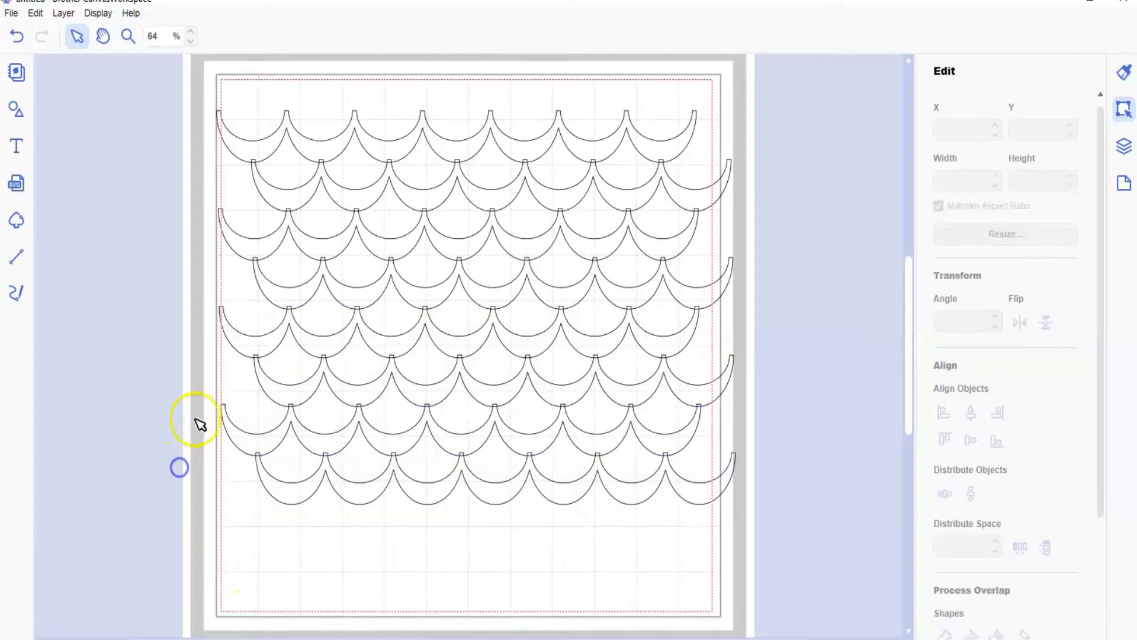
pyautogui.click(240, 438)
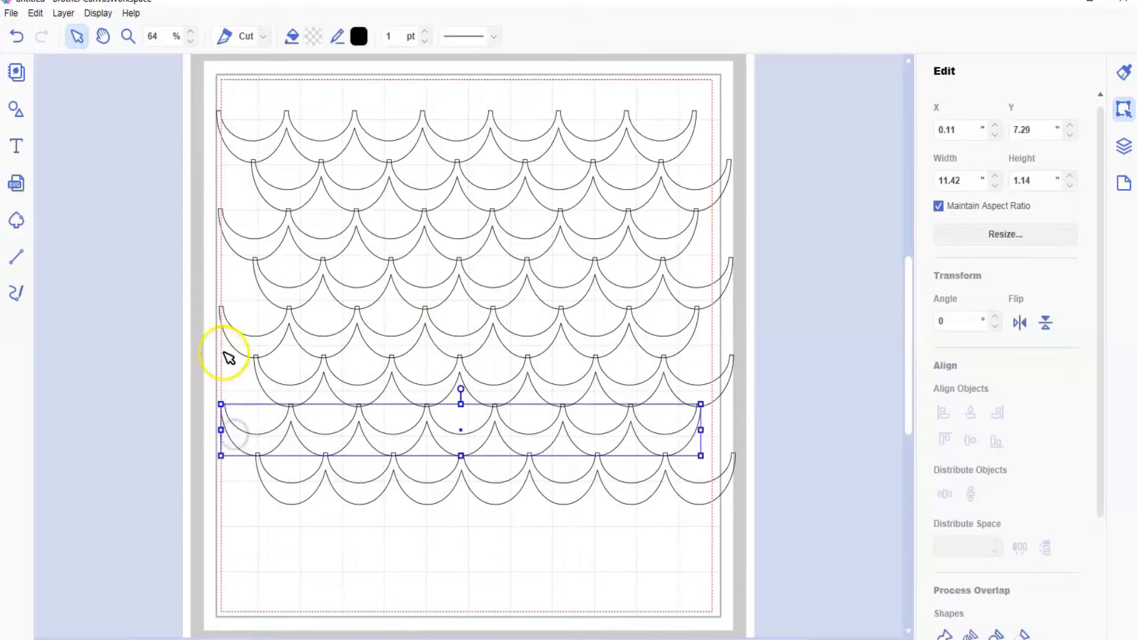
pyautogui.keyDown('shift'); pyautogui.click(238, 335); pyautogui.keyUp('shift')
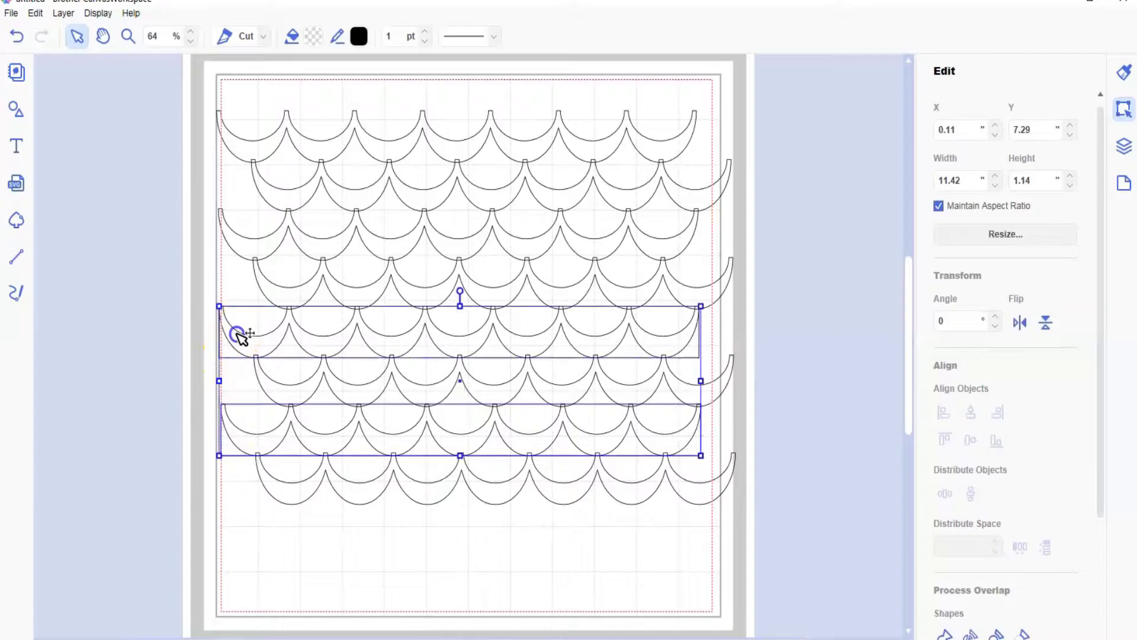
pyautogui.keyDown('shift'); pyautogui.click(233, 241); pyautogui.keyUp('shift')
pyautogui.keyDown('shift'); pyautogui.click(235, 144); pyautogui.keyUp('shift')
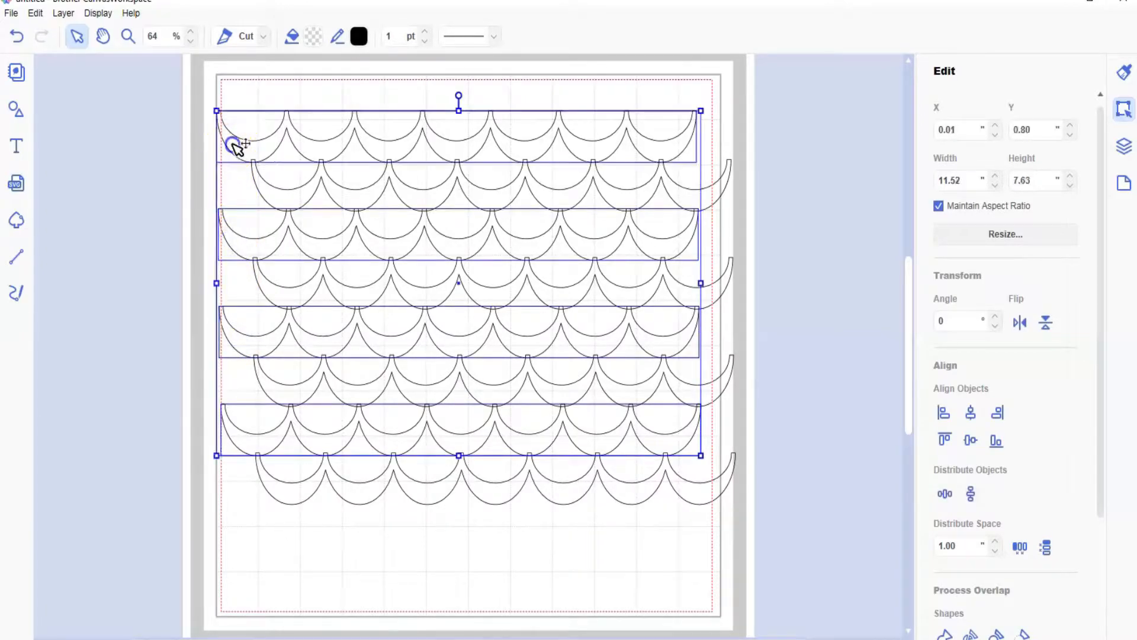
pyautogui.click(971, 413)
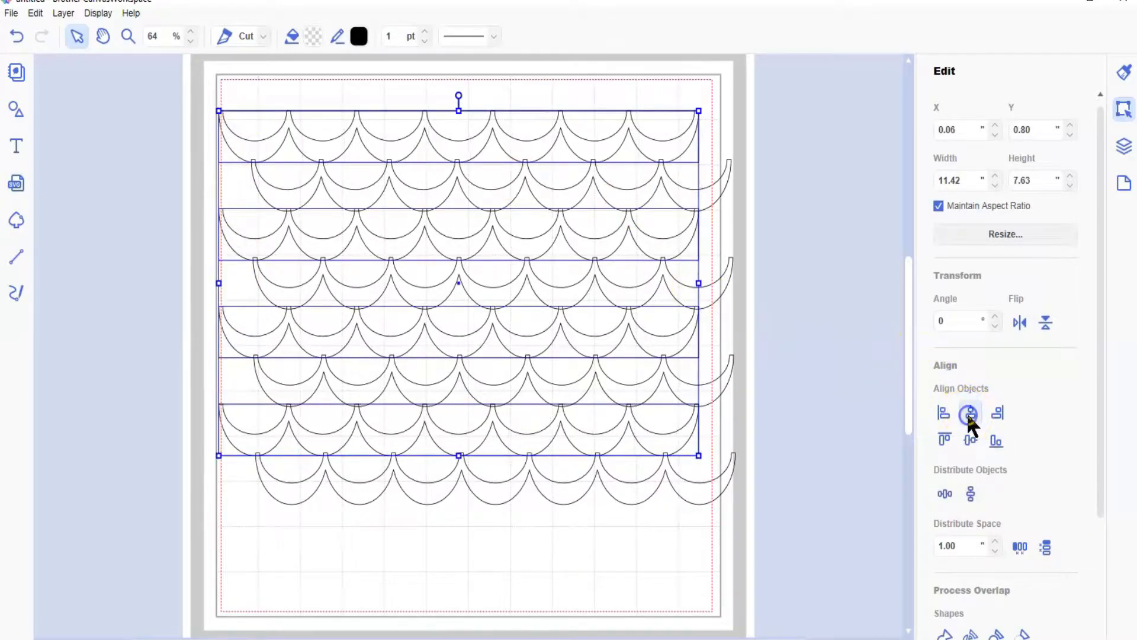
# Step: Align the second, fourth, sixth and eighth scallop rows to a common horizontal center
pyautogui.click(689, 578)
pyautogui.click(696, 491)
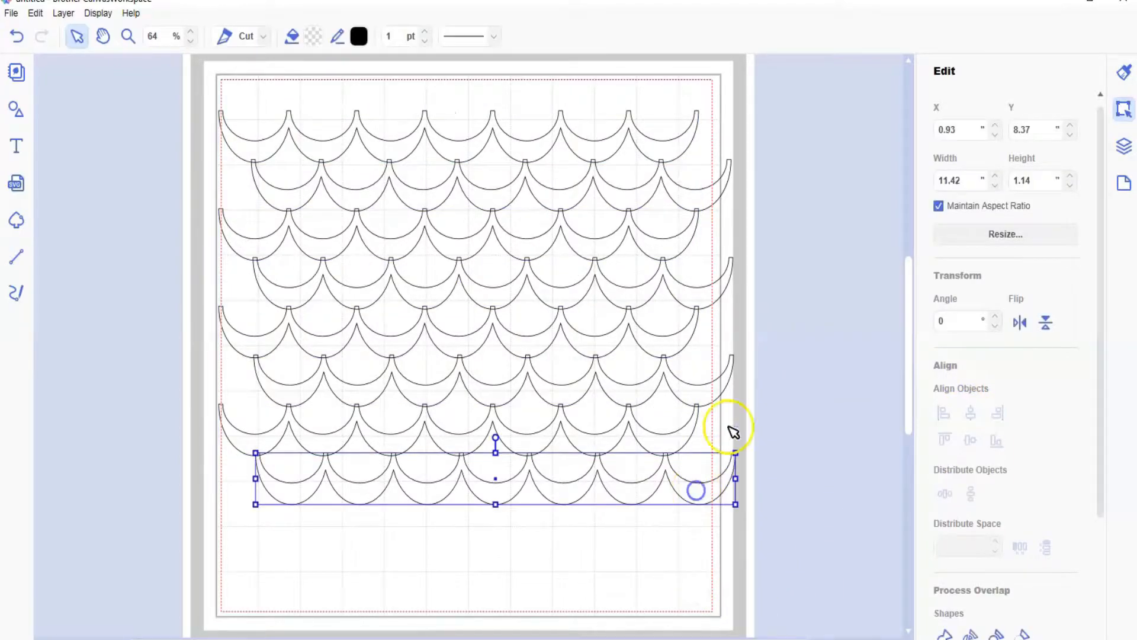
pyautogui.keyDown('shift'); pyautogui.click(706, 392); pyautogui.keyUp('shift')
pyautogui.keyDown('shift'); pyautogui.click(703, 299); pyautogui.keyUp('shift')
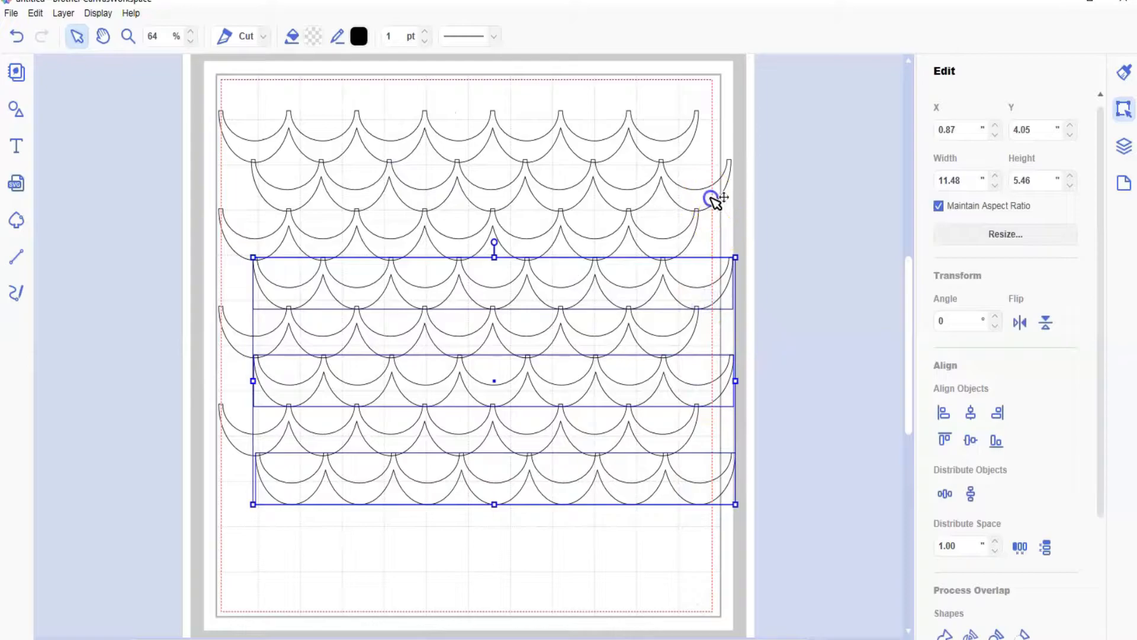
pyautogui.keyDown('shift'); pyautogui.click(717, 203); pyautogui.keyUp('shift')
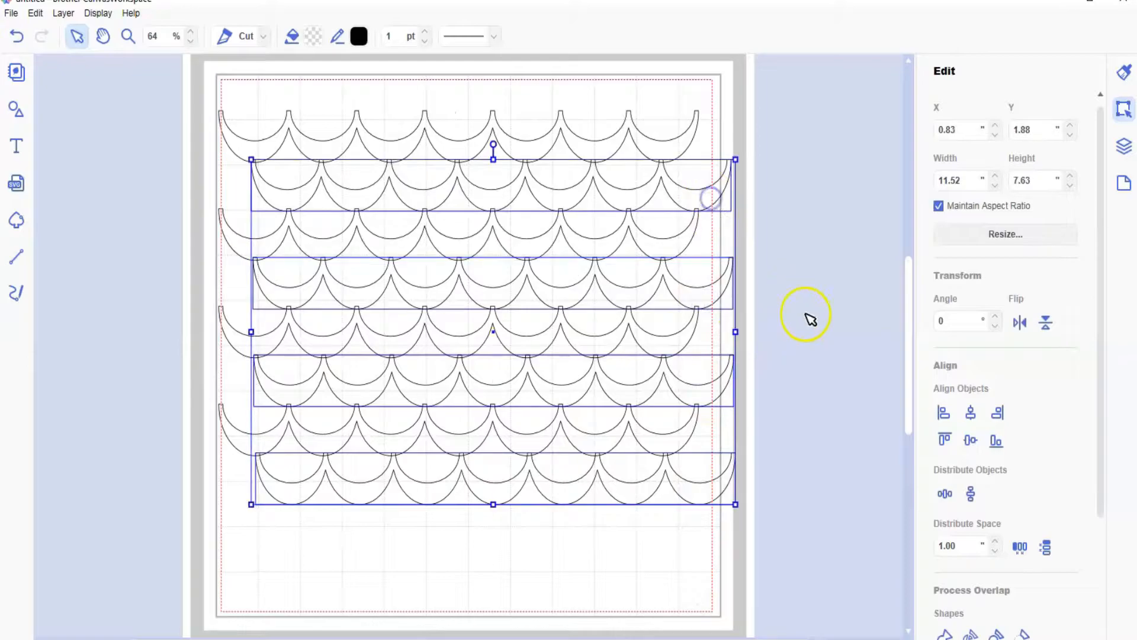
pyautogui.click(969, 412)
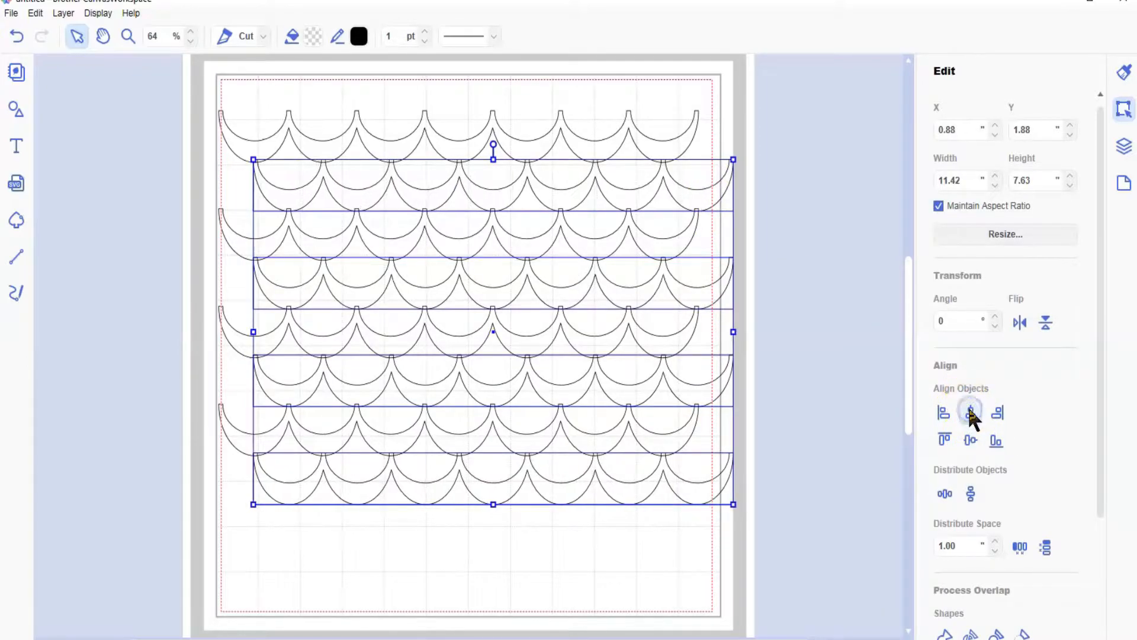
pyautogui.click(513, 632)
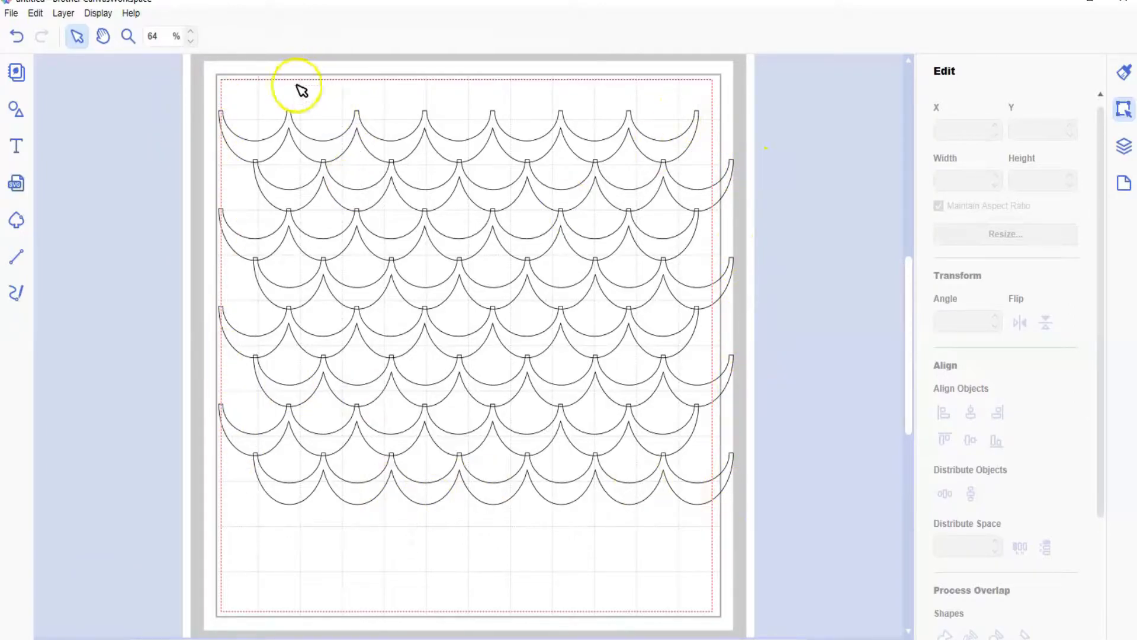
# Step: Weld all eight scallop rows into one shape and scale it down to about 8.80 by 6.26 in on the mat
pyautogui.moveTo(215, 83); pyautogui.dragTo(734, 552)
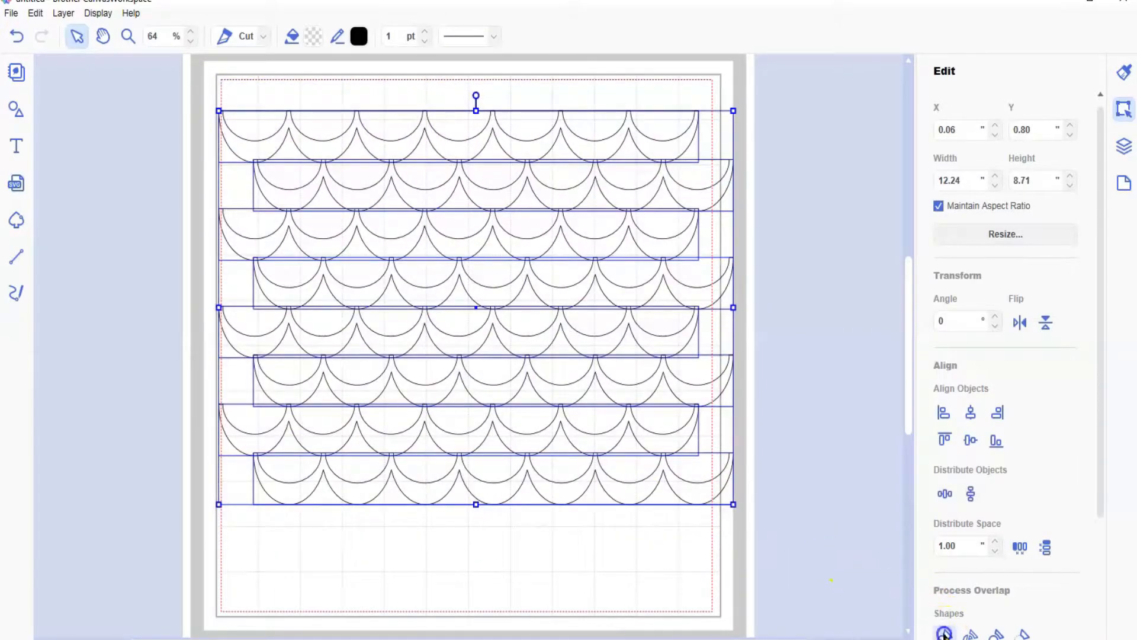
pyautogui.hotkey('ctrl', 'g')
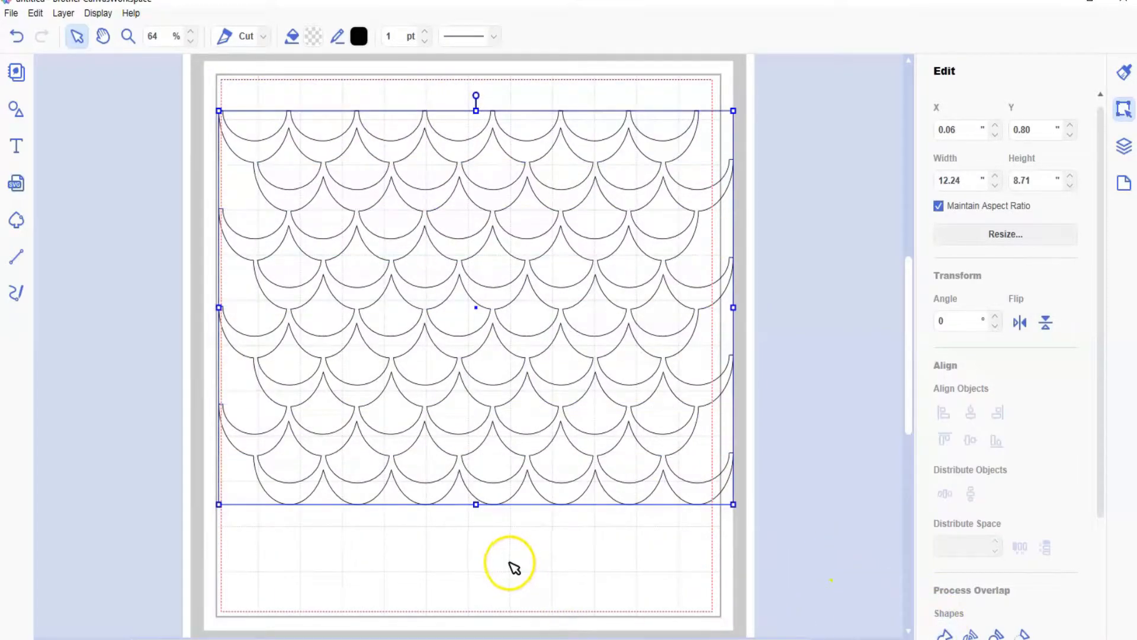
pyautogui.moveTo(501, 393); pyautogui.dragTo(498, 441)
pyautogui.moveTo(732, 161); pyautogui.dragTo(585, 252)
pyautogui.moveTo(446, 368); pyautogui.dragTo(504, 336)
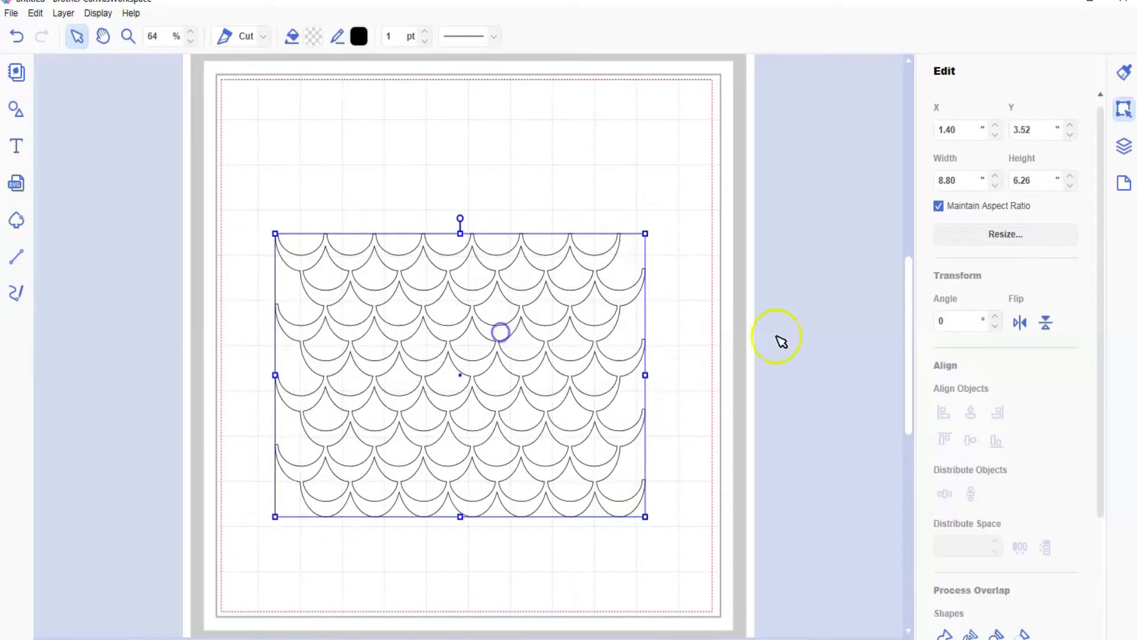
# Step: Flip the welded scallop pattern vertically and move it up to about X 1.28, Y 1.36 in
pyautogui.click(1047, 319)
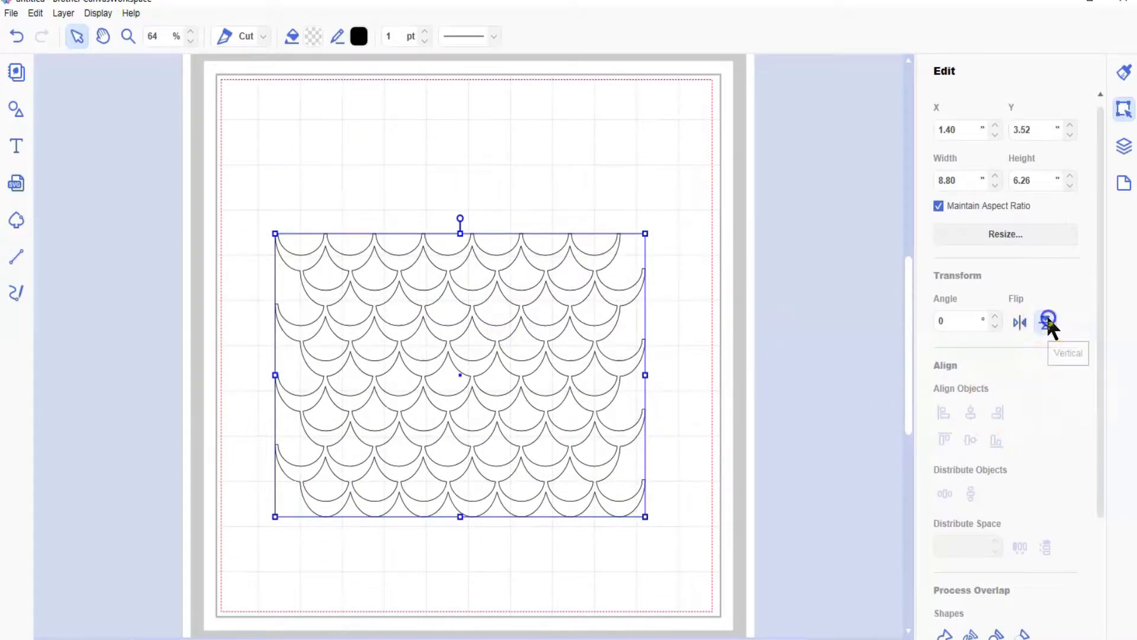
pyautogui.moveTo(482, 386); pyautogui.dragTo(475, 289)
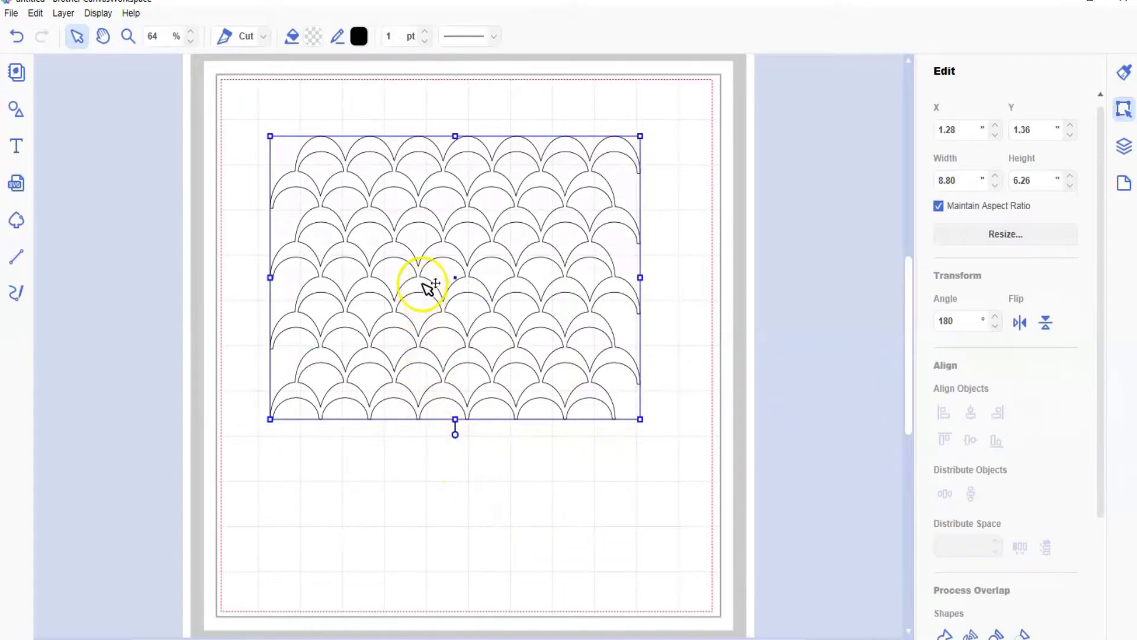
# Step: Fill the welded scallop pattern with blue #3385C4 and move it off the mat to about X -9.69, Y 1.19 in
pyautogui.click(310, 40)
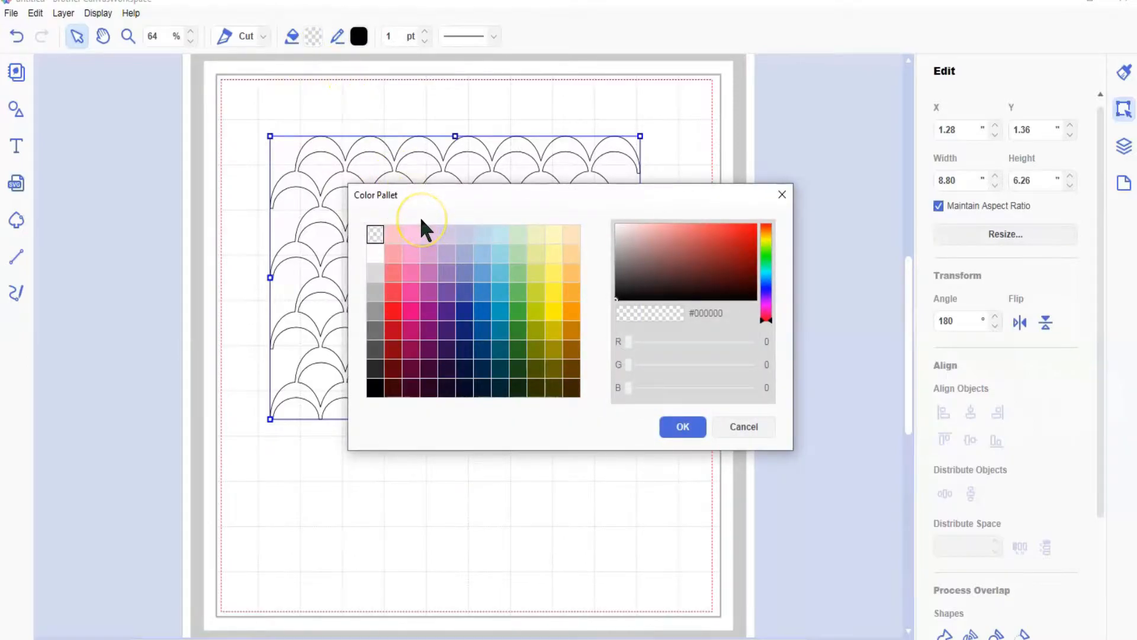
pyautogui.click(483, 293)
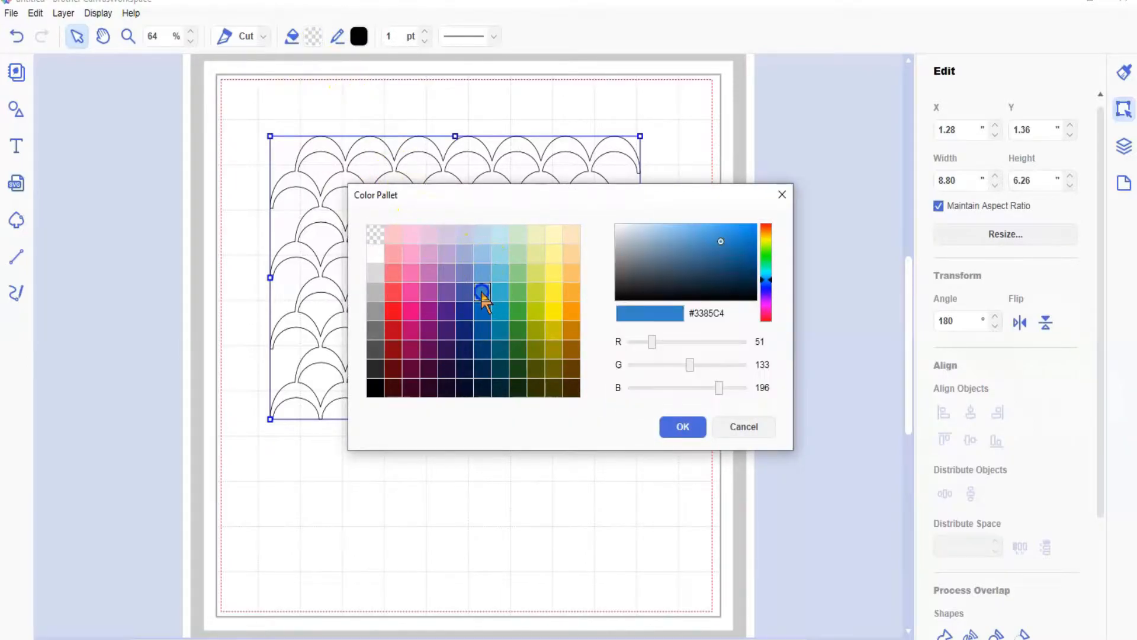
pyautogui.click(668, 428)
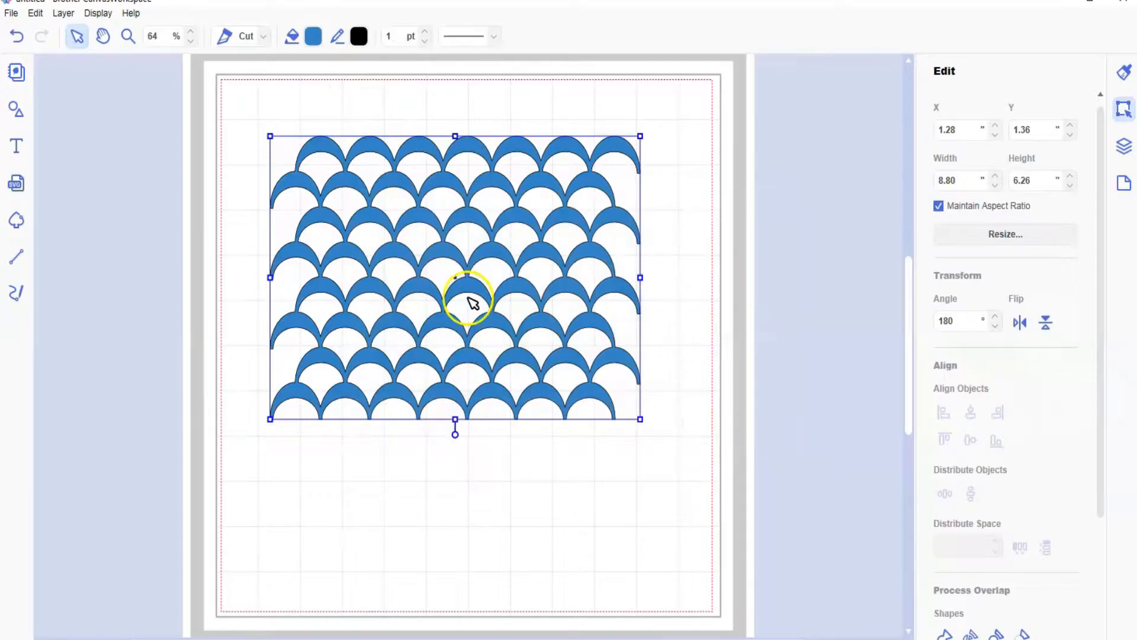
pyautogui.moveTo(472, 290); pyautogui.dragTo(110, 258)
pyautogui.moveTo(179, 216); pyautogui.dragTo(157, 208)
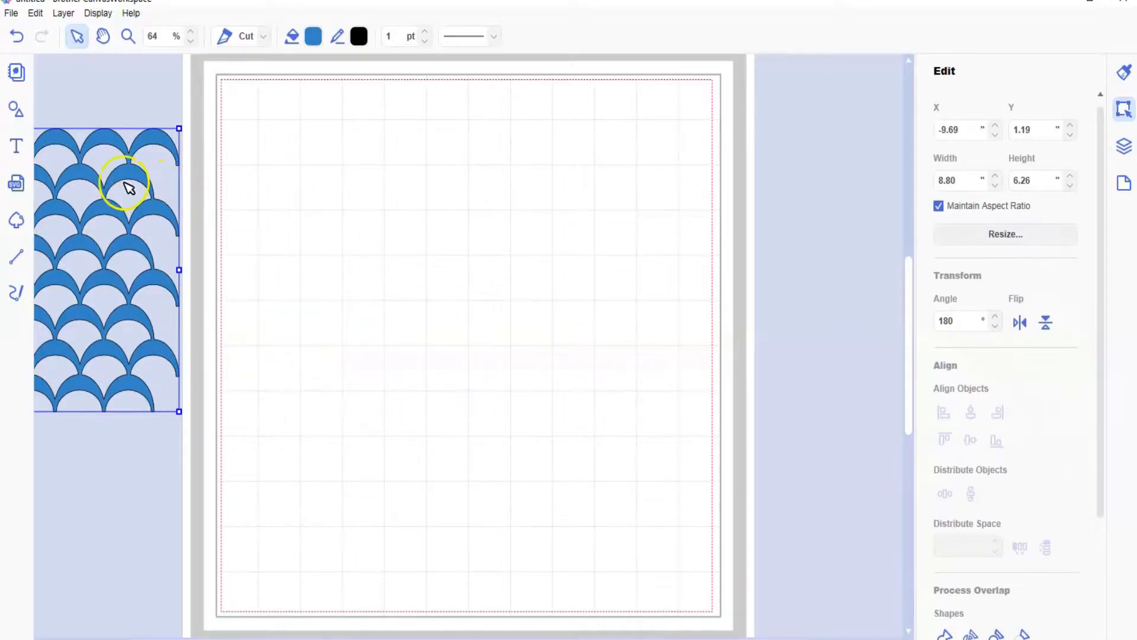
# Step: Add a plain sharp-cornered square from the basic shapes to the mat
pyautogui.click(11, 114)
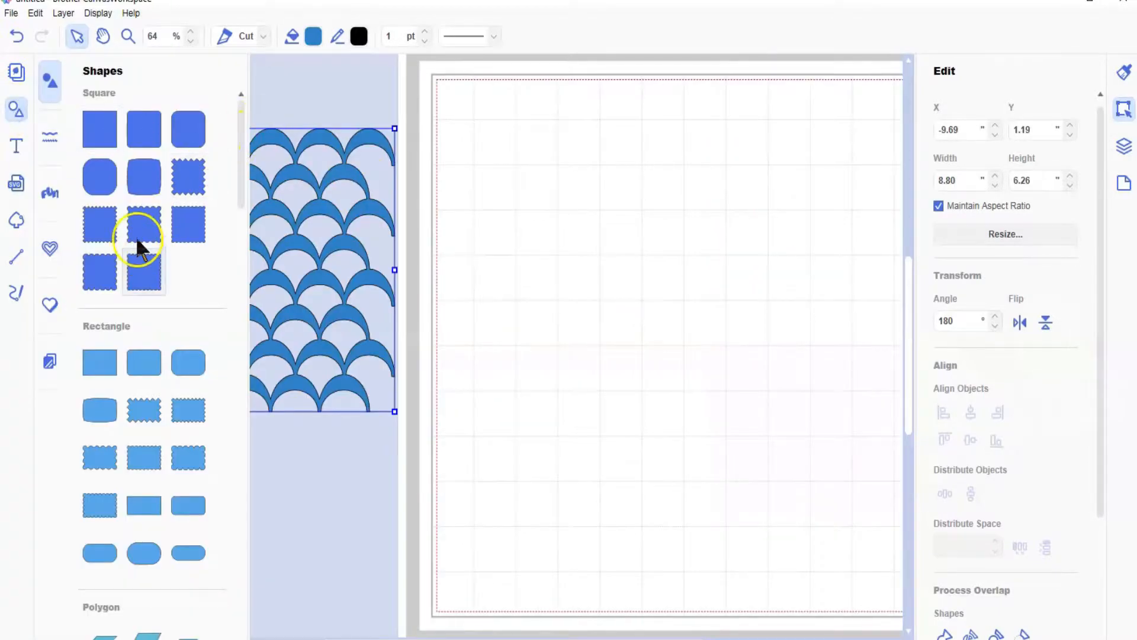
pyautogui.click(56, 136)
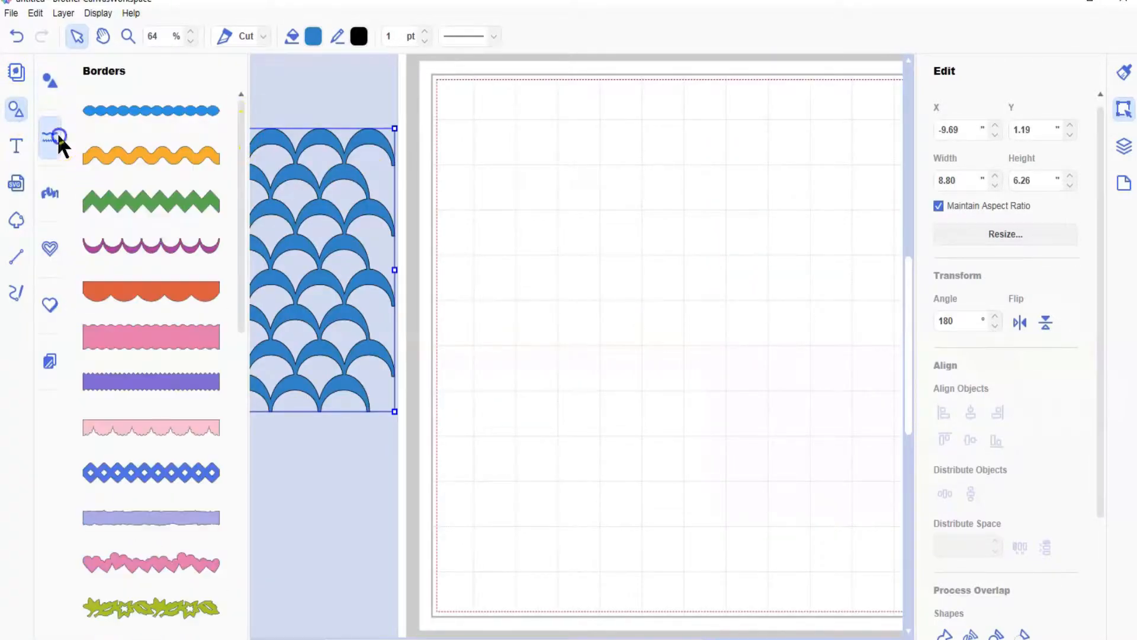
pyautogui.click(51, 84)
pyautogui.click(94, 131)
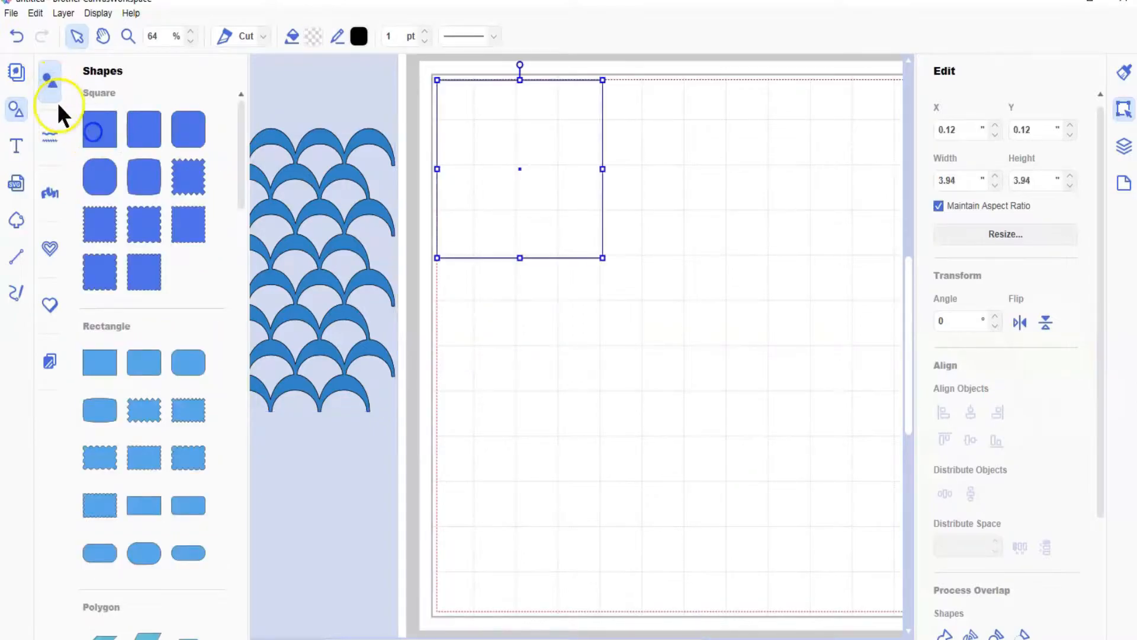
# Step: Add the orange lace border with open petal cutouts and a solid straight base from the border library
pyautogui.click(55, 135)
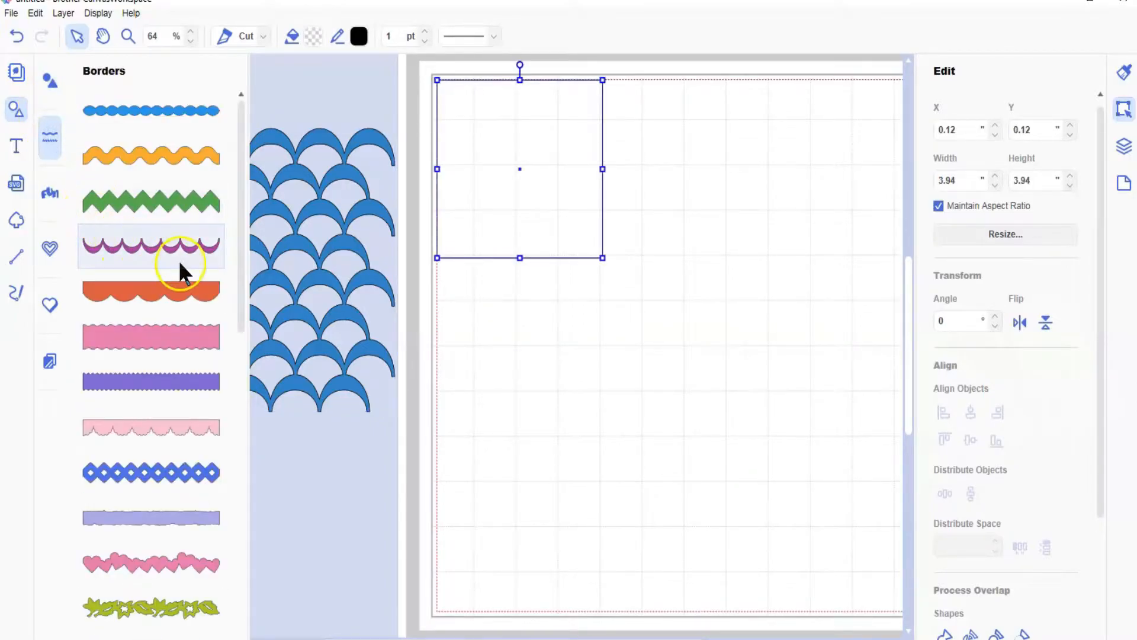
pyautogui.scroll(-1, 179, 264)
pyautogui.scroll(-1, 180, 264)
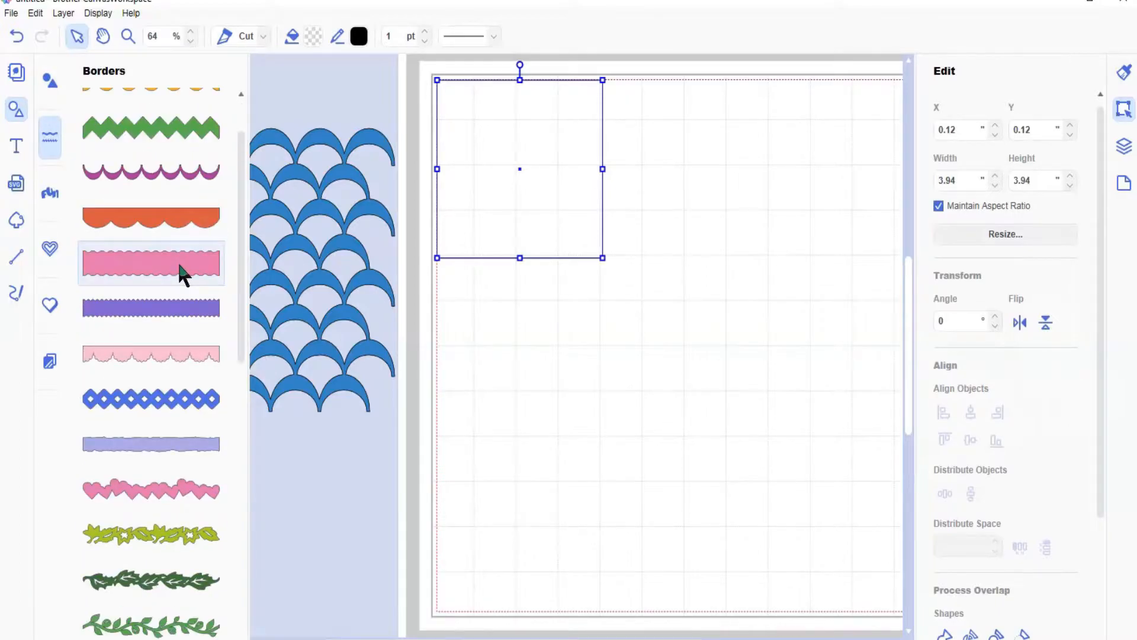
pyautogui.scroll(-3, 180, 265)
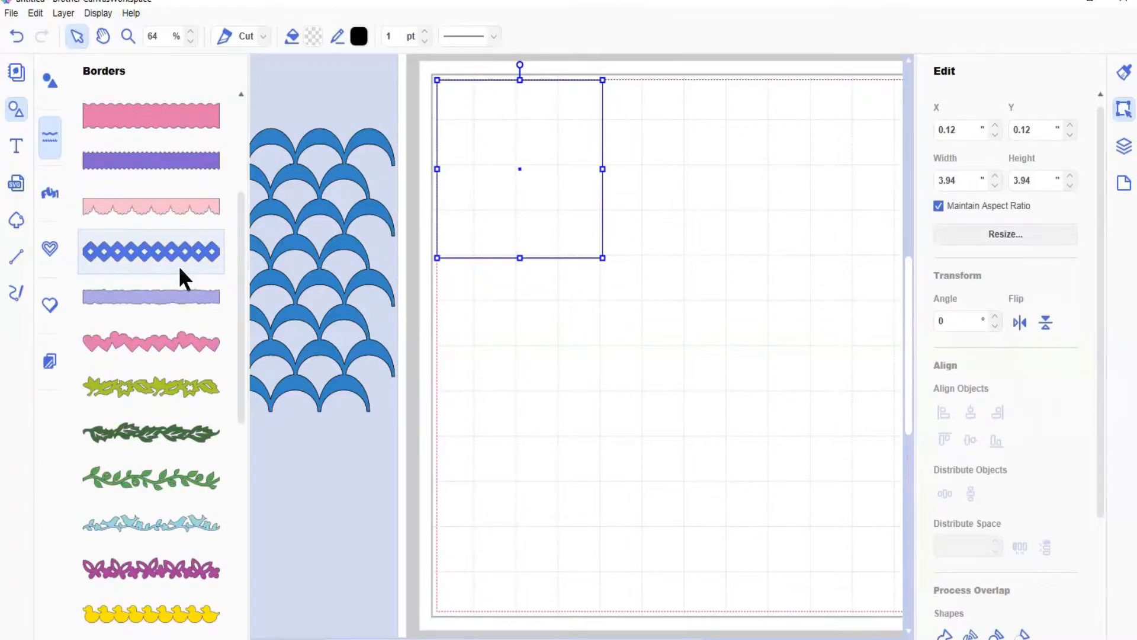
pyautogui.scroll(-3, 179, 267)
pyautogui.scroll(-9, 183, 276)
pyautogui.click(173, 328)
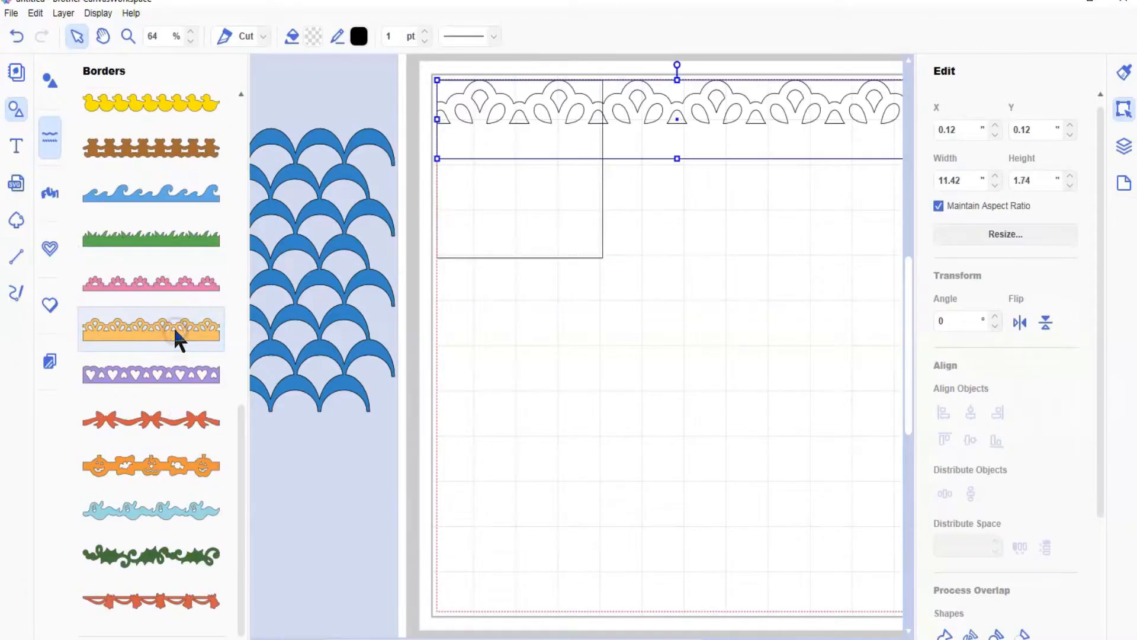
pyautogui.click(16, 145)
pyautogui.click(12, 108)
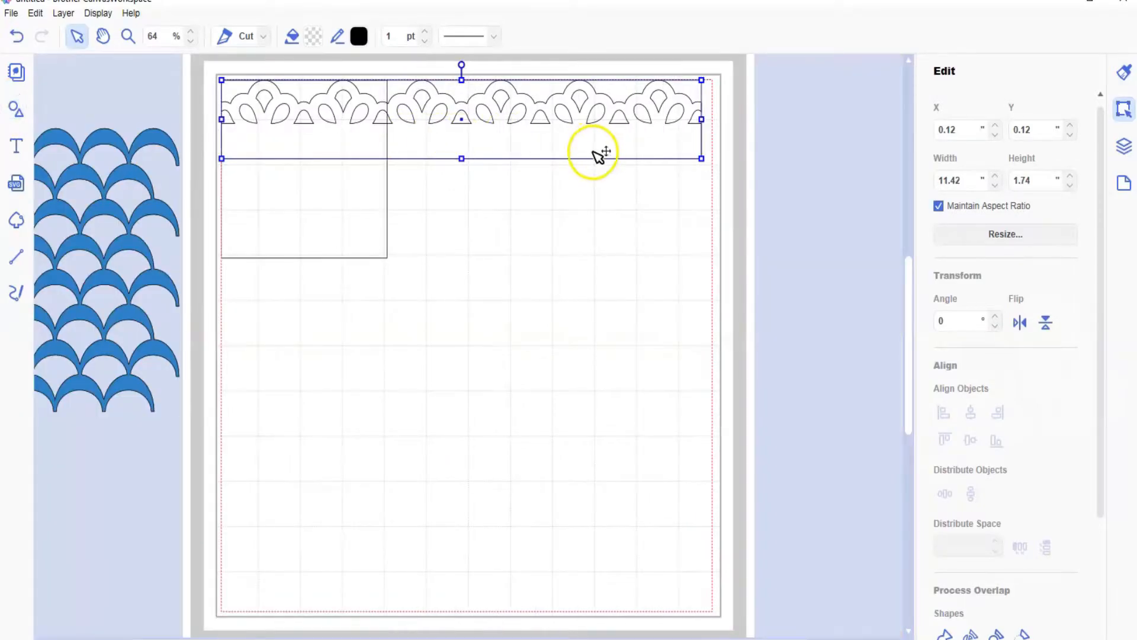
# Step: Move the square away from the border to about X 4.76, Y 4.37 in and set its width to 7.75 in
pyautogui.moveTo(308, 224); pyautogui.dragTo(498, 412)
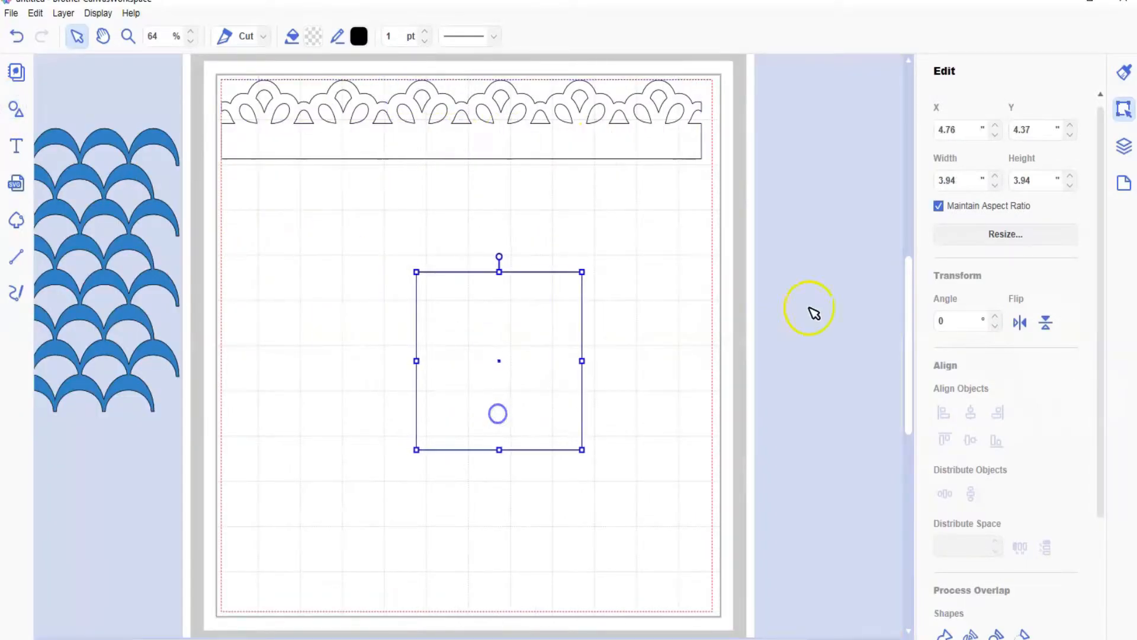
pyautogui.moveTo(972, 178); pyautogui.dragTo(940, 178)
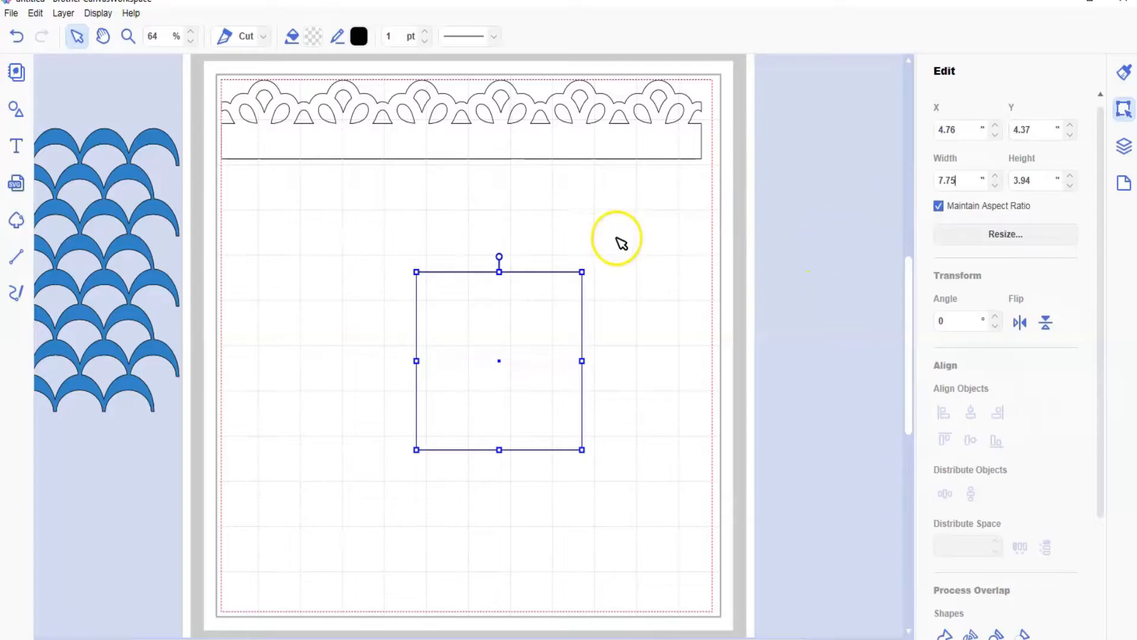
pyautogui.press('Return')
# Step: Move the lace border to about X 2.55, Y 0.97 in and set its width to 7.75 in
pyautogui.moveTo(516, 156); pyautogui.dragTo(618, 195)
pyautogui.click(964, 179)
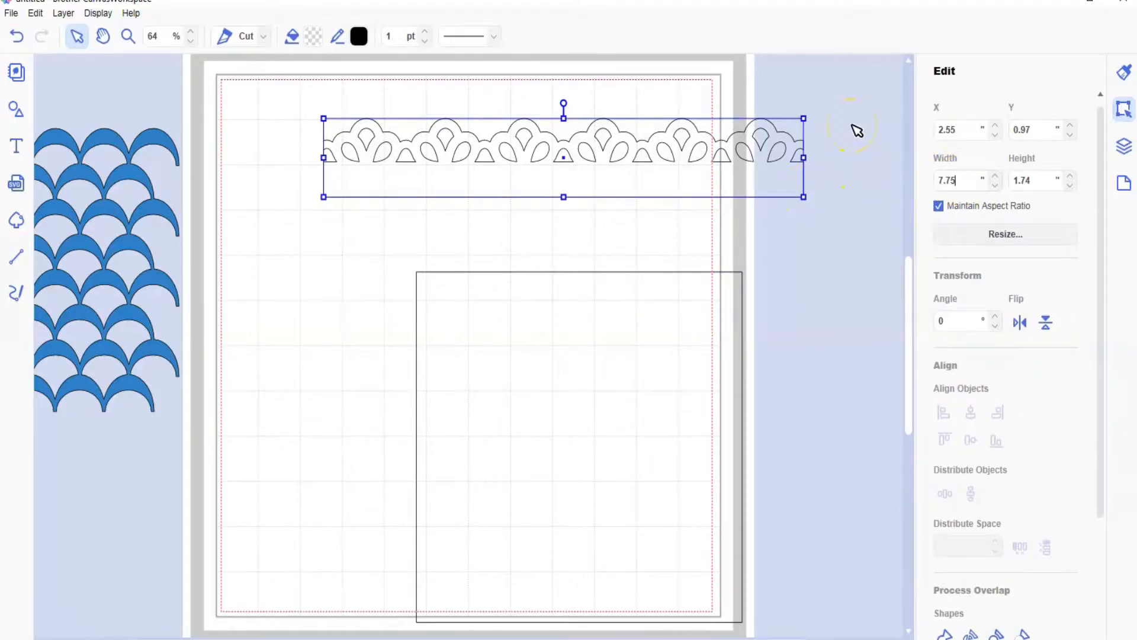
pyautogui.press('Return')
# Step: Move the square to about X 2.28, Y 0.70 in and place the vertically flipped lace border below it at about X 2.28, Y 8.80 in
pyautogui.moveTo(495, 415); pyautogui.dragTo(392, 259)
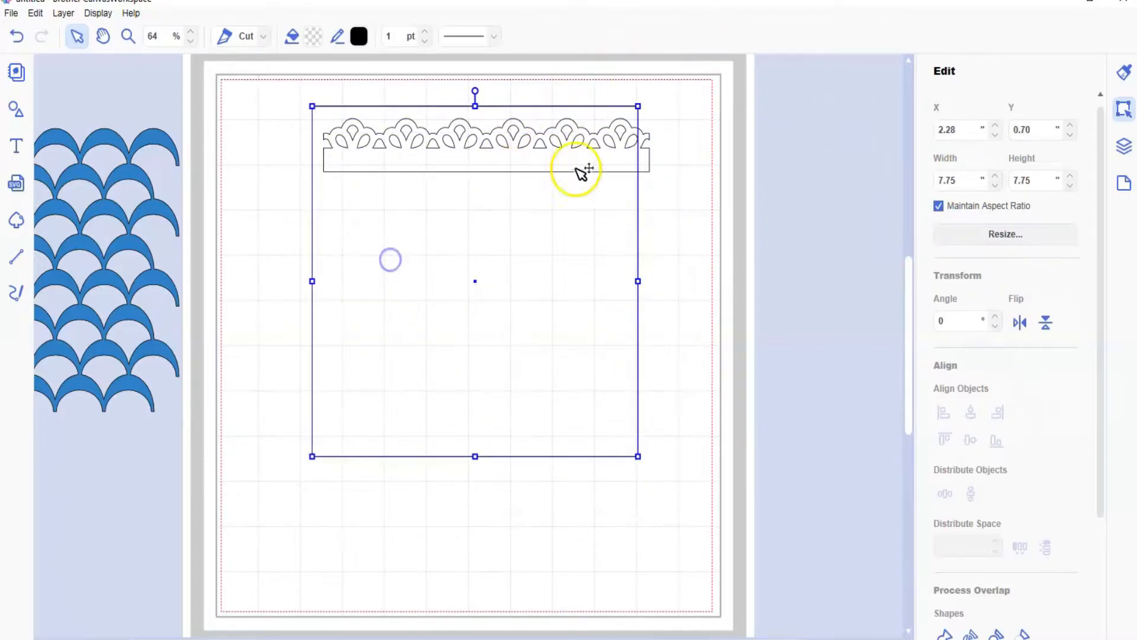
pyautogui.moveTo(651, 179); pyautogui.dragTo(625, 492)
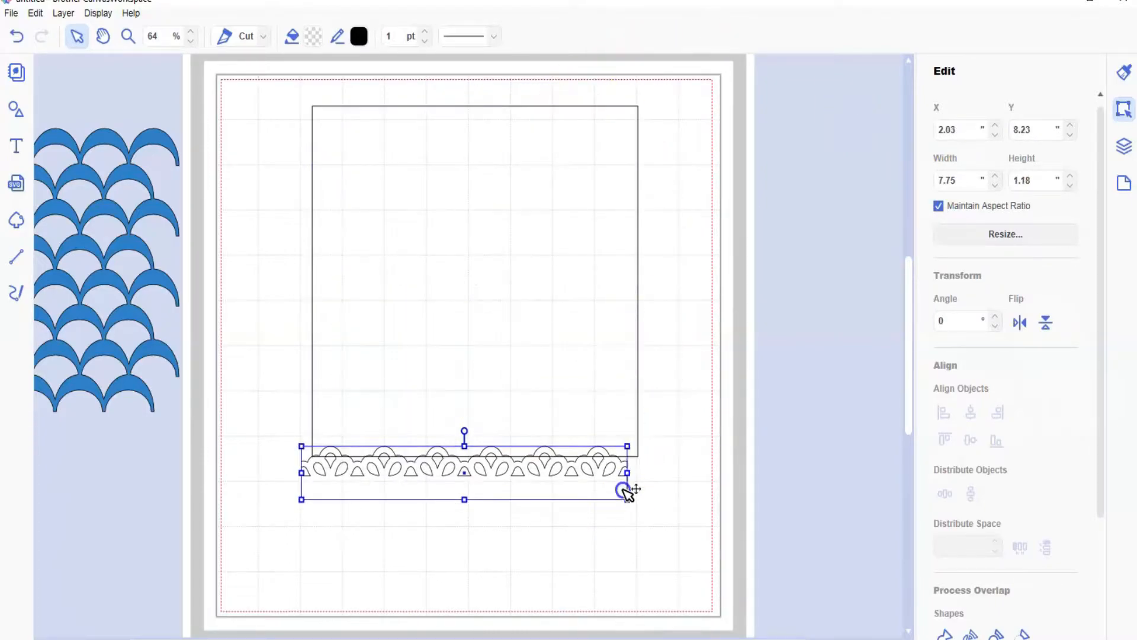
pyautogui.click(1045, 322)
pyautogui.moveTo(551, 475); pyautogui.dragTo(560, 492)
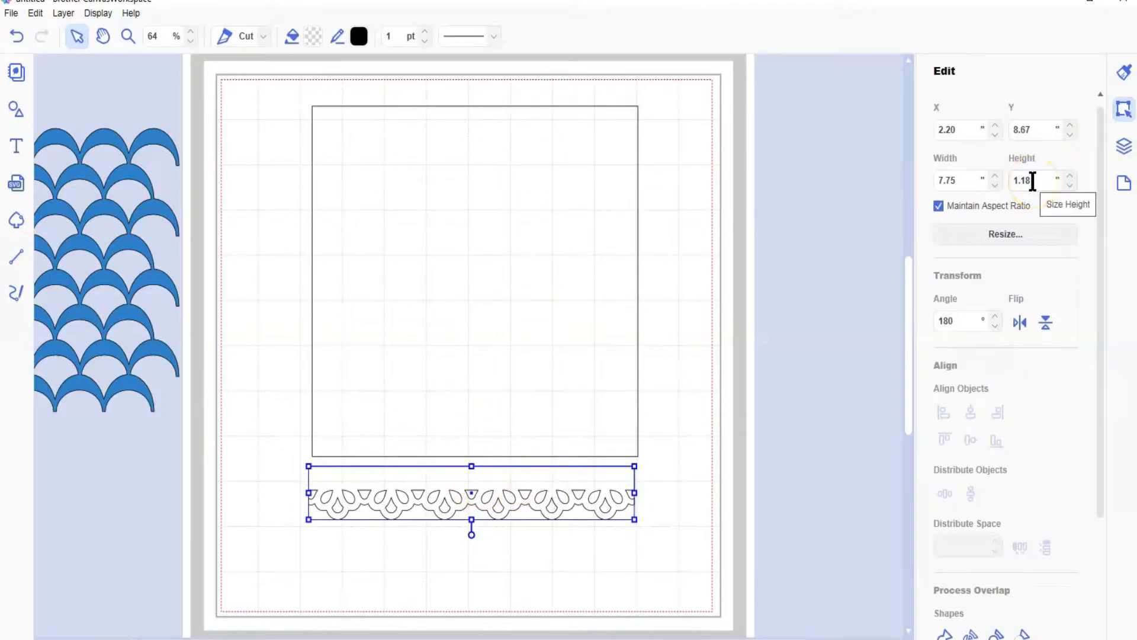
pyautogui.moveTo(581, 478)
pyautogui.mouseDown()
pyautogui.moveTo(581, 460)
pyautogui.moveTo(581, 482)
pyautogui.mouseUp()
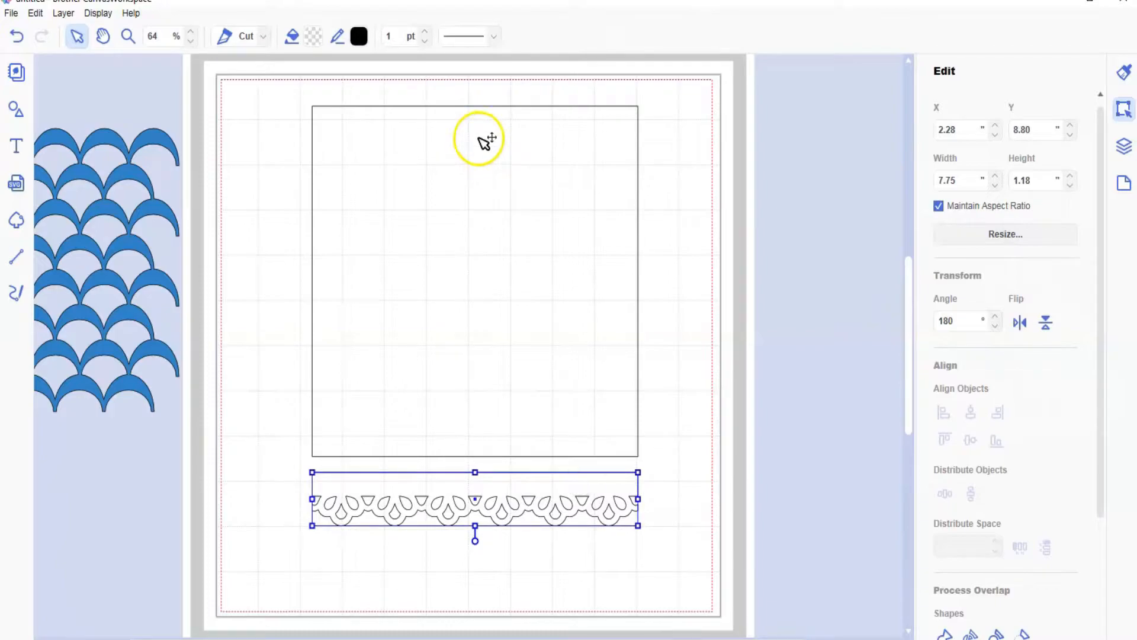
# Step: Lower the square to just above the lace border, then shorten it from its upper edge to a height of about 6.71 in
pyautogui.click(481, 140)
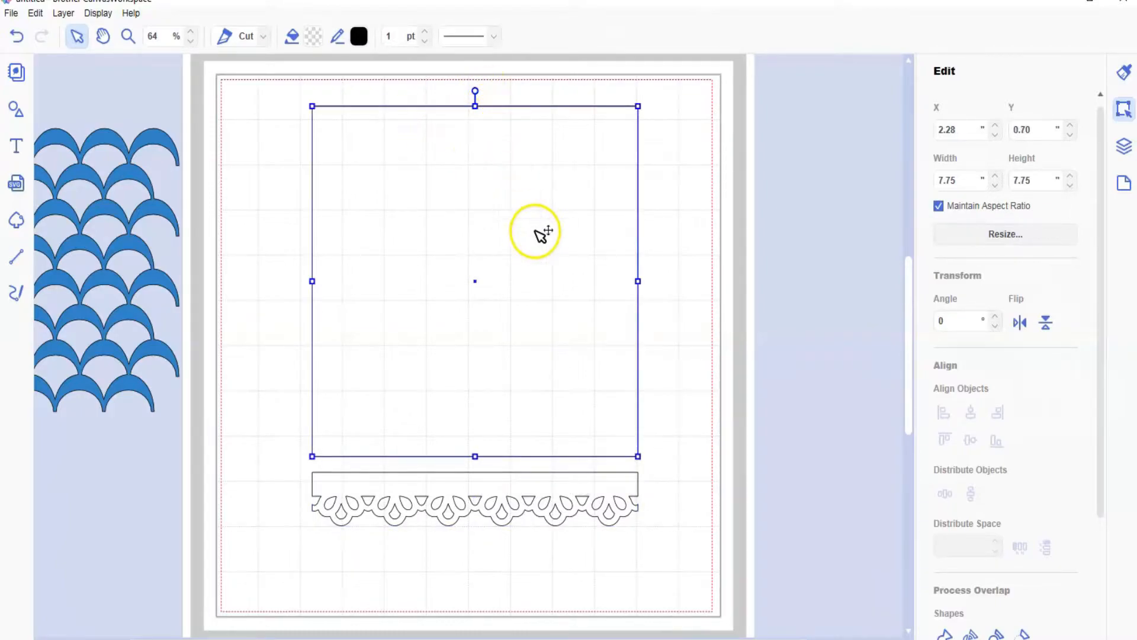
pyautogui.moveTo(533, 237); pyautogui.dragTo(522, 248)
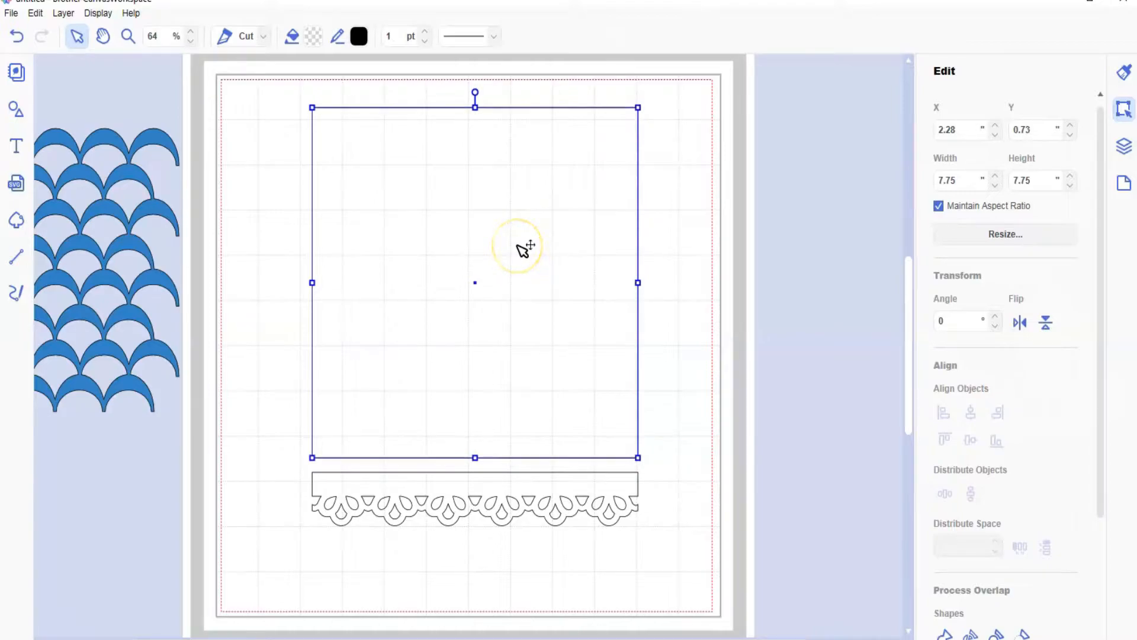
pyautogui.press('Down')
pyautogui.press('Down')
pyautogui.press('Down')
pyautogui.press('Down')
pyautogui.press('Down')
pyautogui.press('Down')
pyautogui.press('Down')
pyautogui.press('Down')
pyautogui.press('Down')
pyautogui.press('Down')
pyautogui.press('Down')
pyautogui.press('Down')
pyautogui.press('Down')
pyautogui.press('Down')
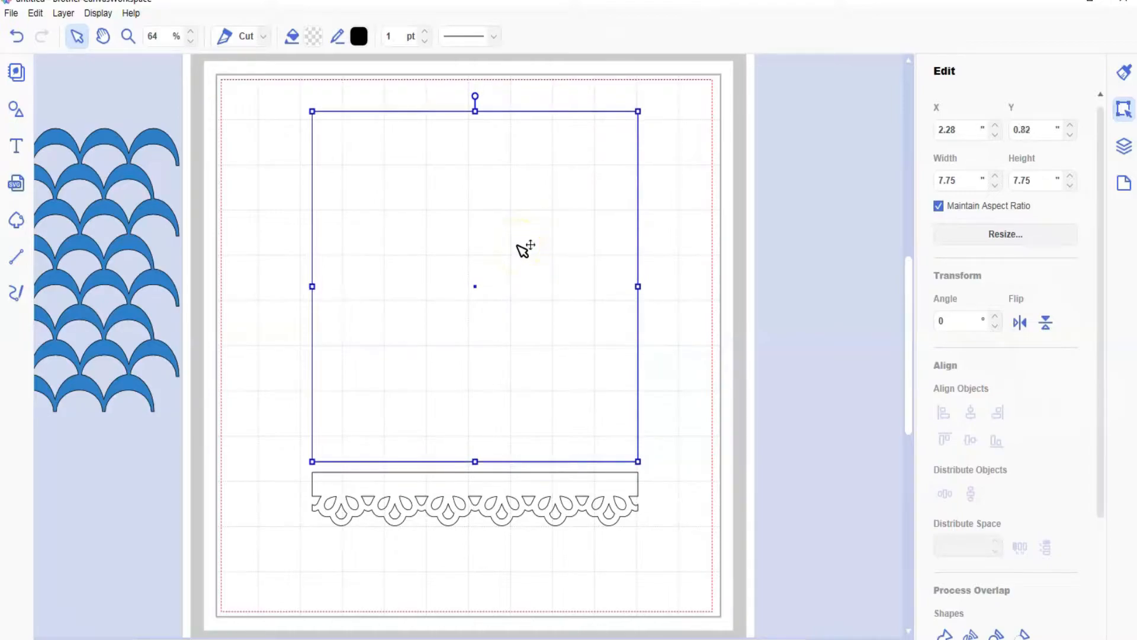
pyautogui.press('Down')
pyautogui.press('Down')
pyautogui.press('Down')
pyautogui.press('Down')
pyautogui.press('Down')
pyautogui.press('Down')
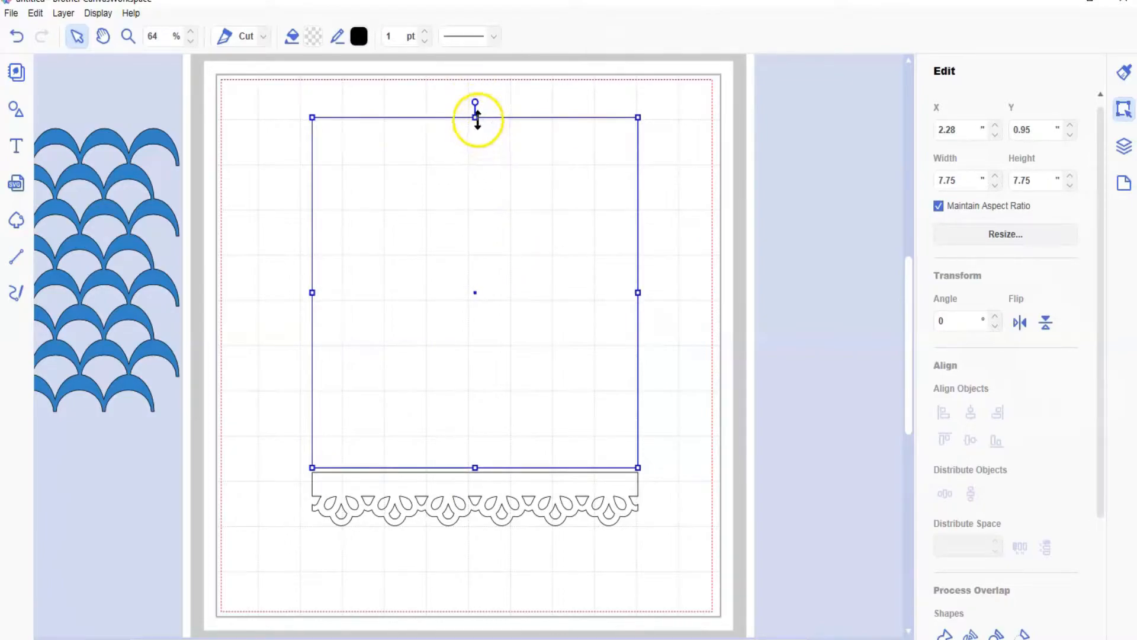
pyautogui.moveTo(476, 118); pyautogui.dragTo(470, 165)
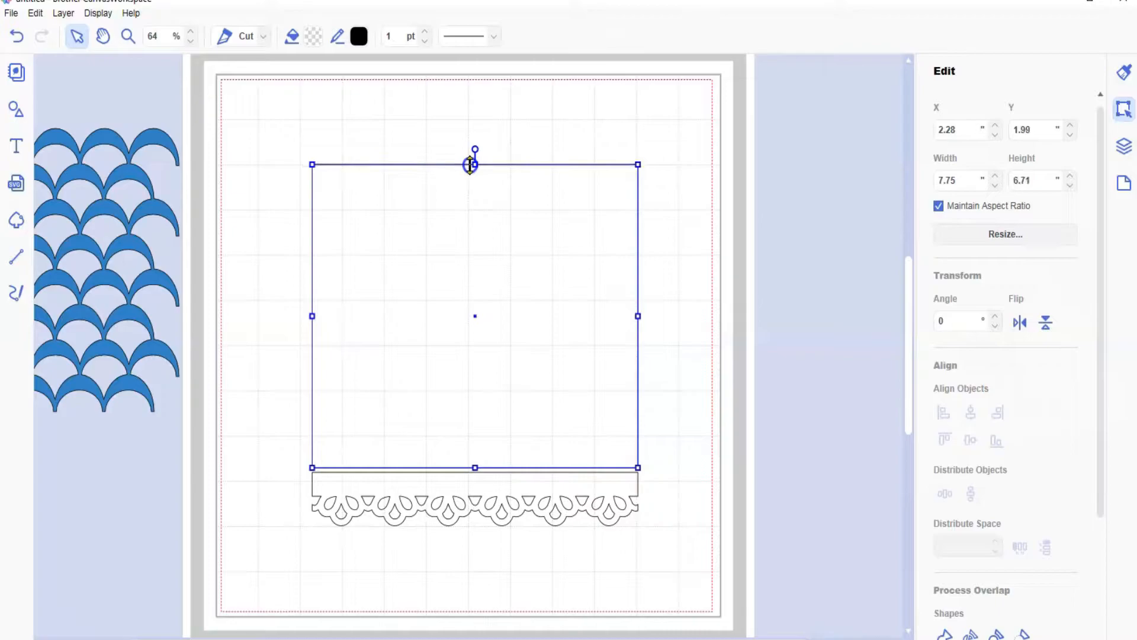
# Step: Raise the lace border until it overlaps the square's lower edge and align both to a common horizontal center
pyautogui.click(504, 490)
pyautogui.moveTo(504, 491); pyautogui.dragTo(505, 478)
pyautogui.moveTo(527, 125); pyautogui.dragTo(559, 496)
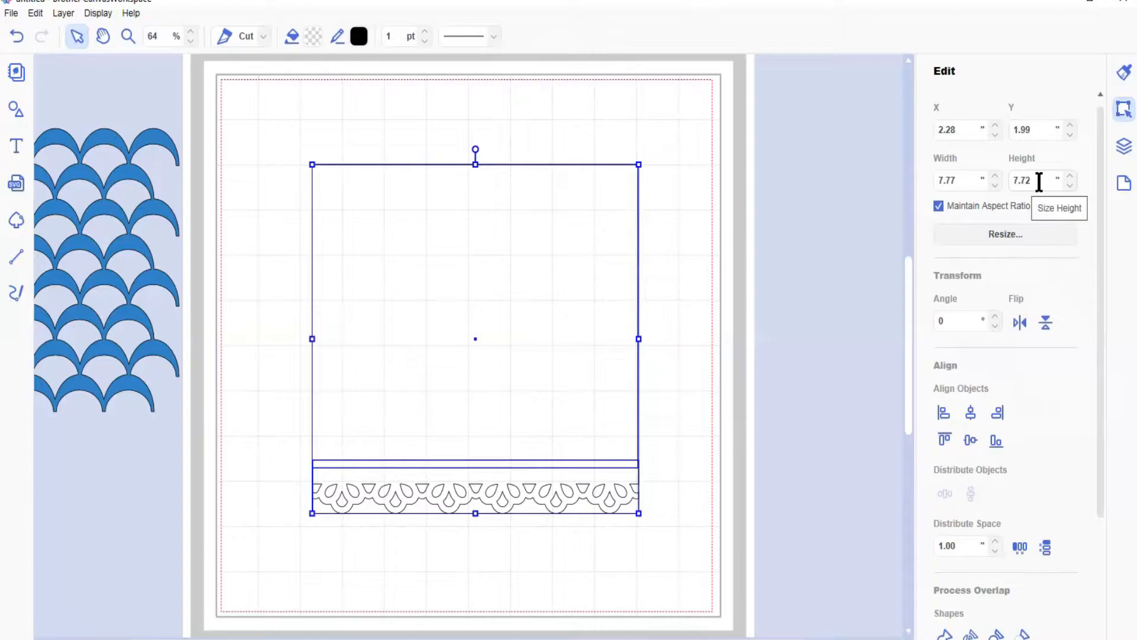
pyautogui.click(971, 412)
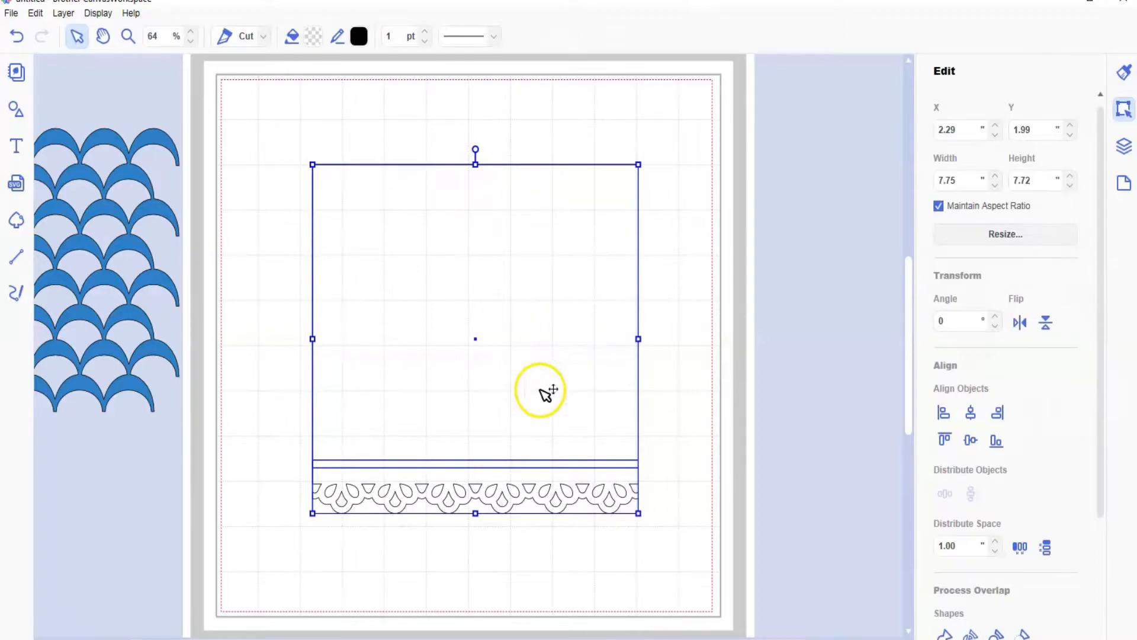
# Step: Weld the square and lace border into one shape and move it to about X 0.78, Y 1.91 in
pyautogui.click(945, 632)
pyautogui.moveTo(510, 340); pyautogui.dragTo(517, 313)
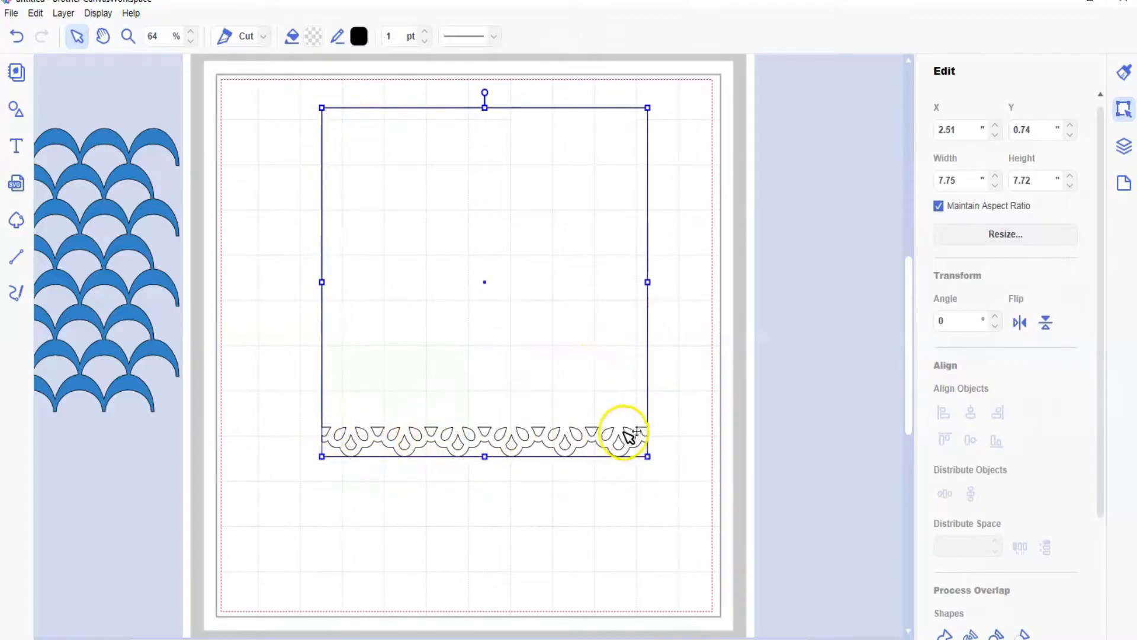
pyautogui.moveTo(520, 206); pyautogui.dragTo(496, 367)
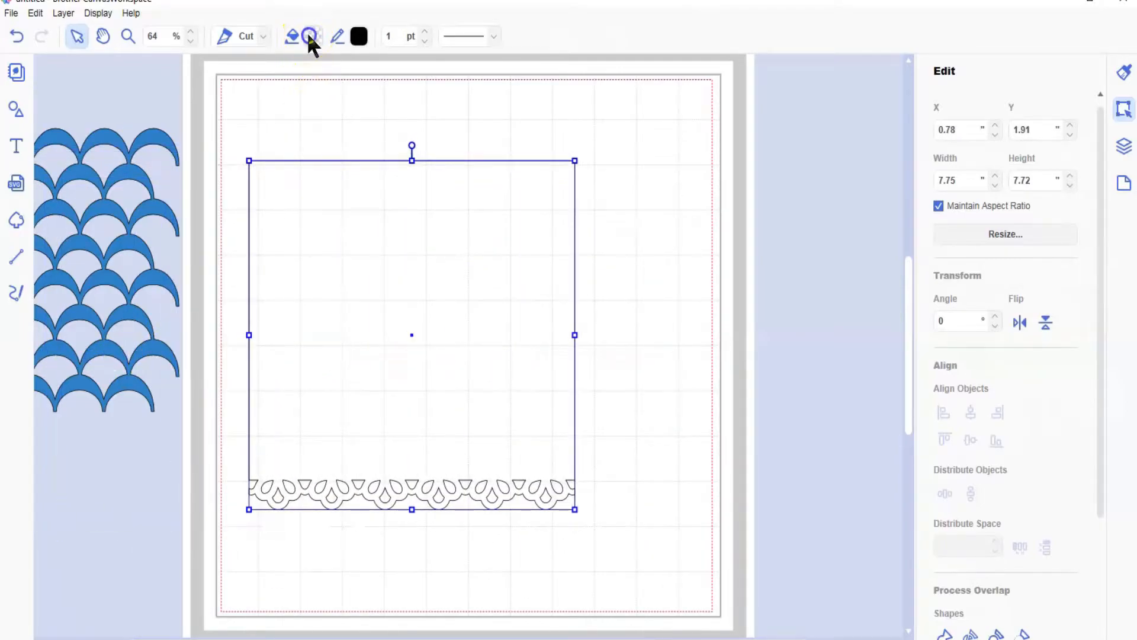
# Step: Fill the lace-edged panel with light pink #F9C1C7 and move it off the mat to about X -9.46, Y 2.18 in
pyautogui.click(308, 35)
pyautogui.click(393, 234)
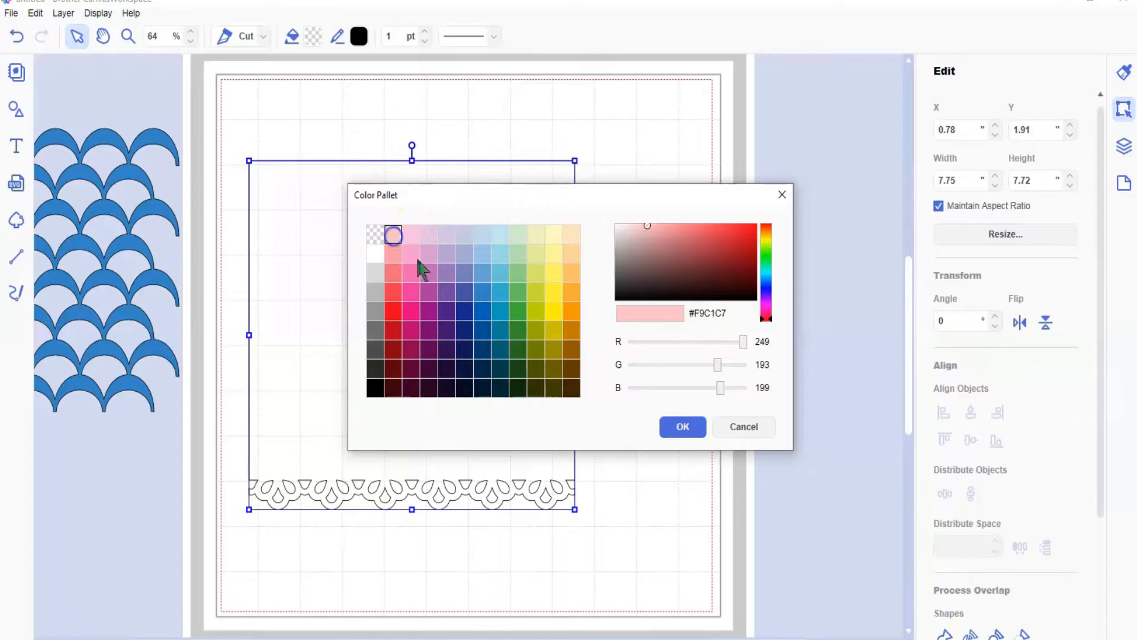
pyautogui.click(681, 431)
pyautogui.moveTo(526, 378); pyautogui.dragTo(95, 390)
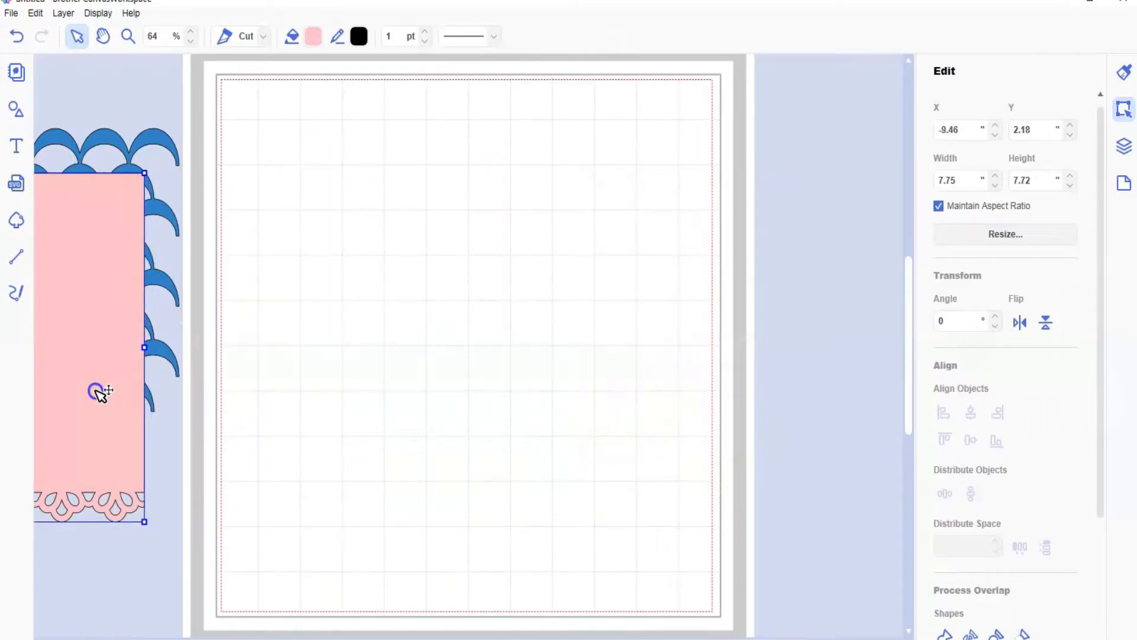
# Step: Add a plain sharp-cornered square from the basic shapes to the mat
pyautogui.click(16, 109)
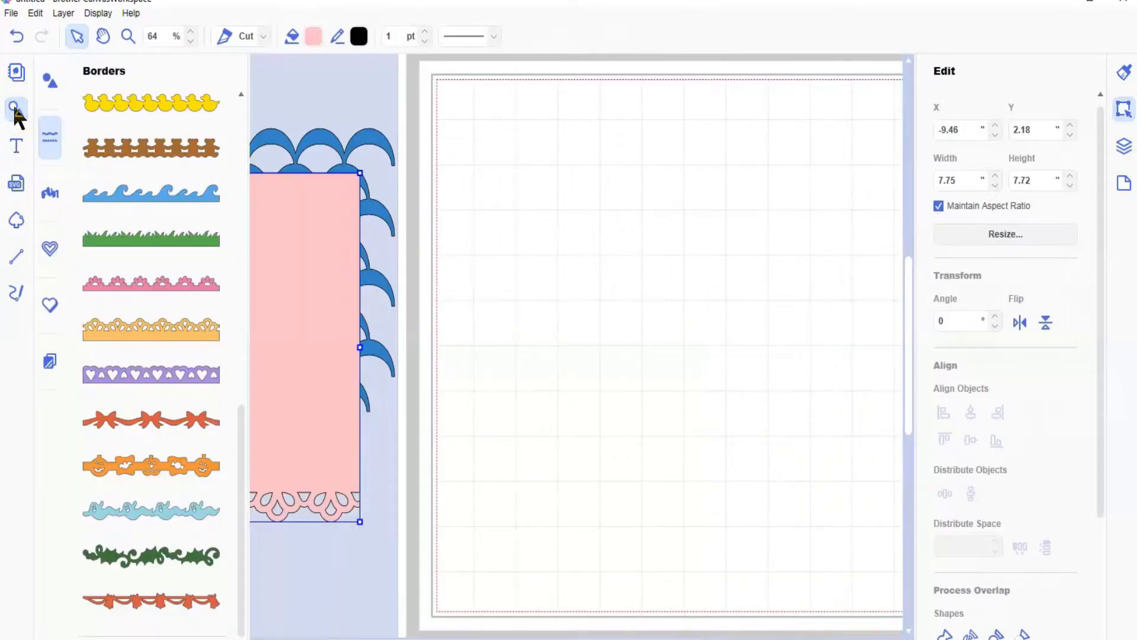
pyautogui.click(49, 127)
pyautogui.click(17, 108)
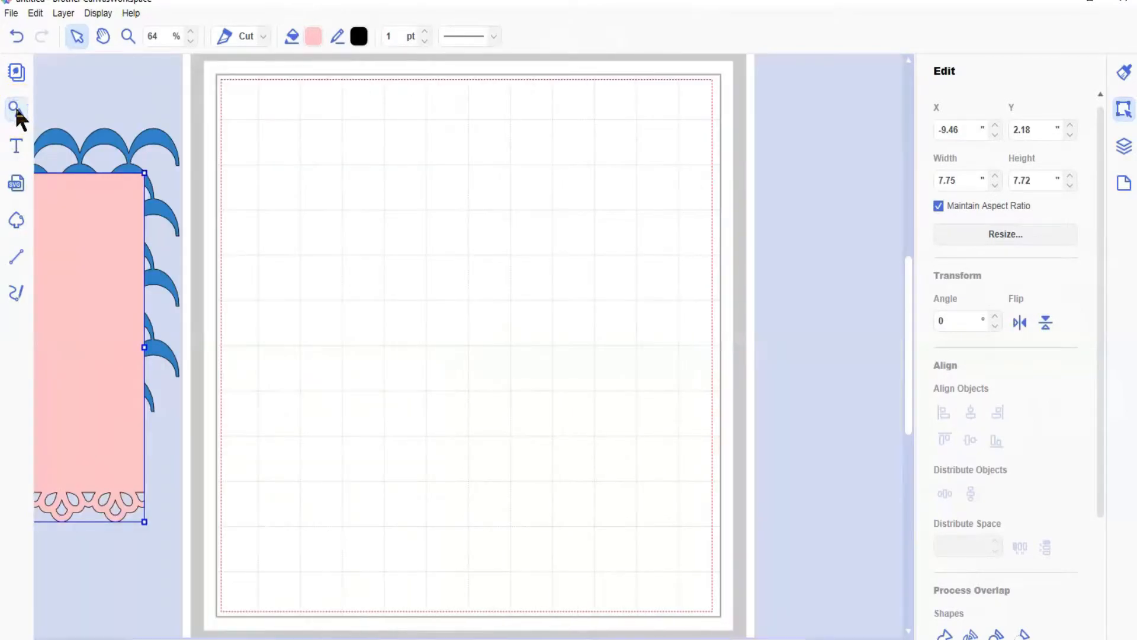
pyautogui.click(18, 109)
pyautogui.click(48, 83)
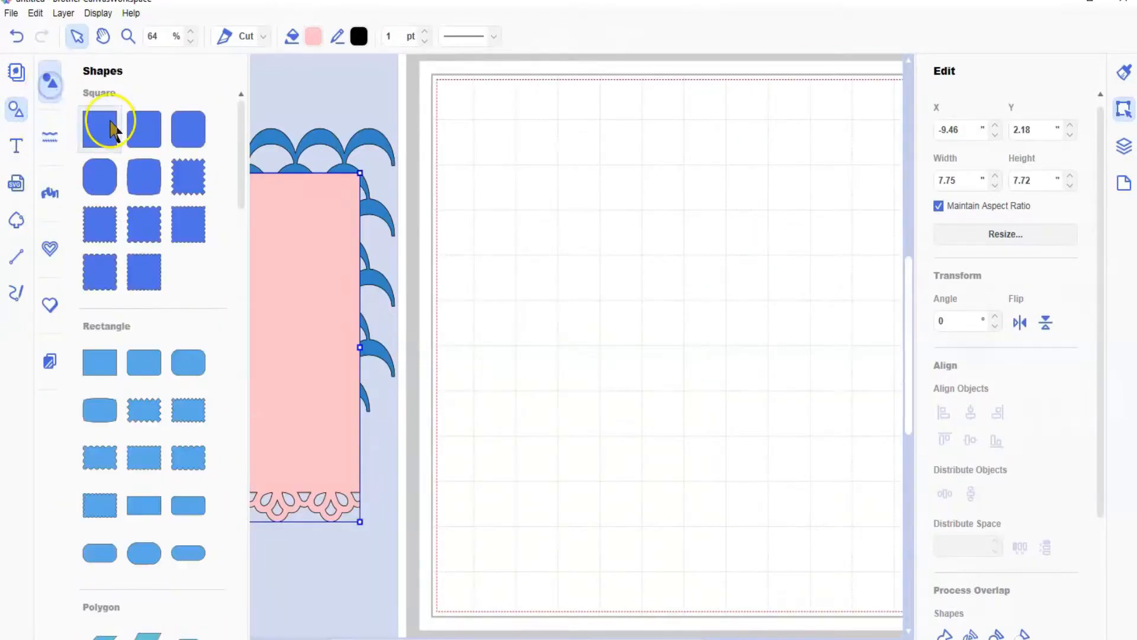
pyautogui.click(51, 71)
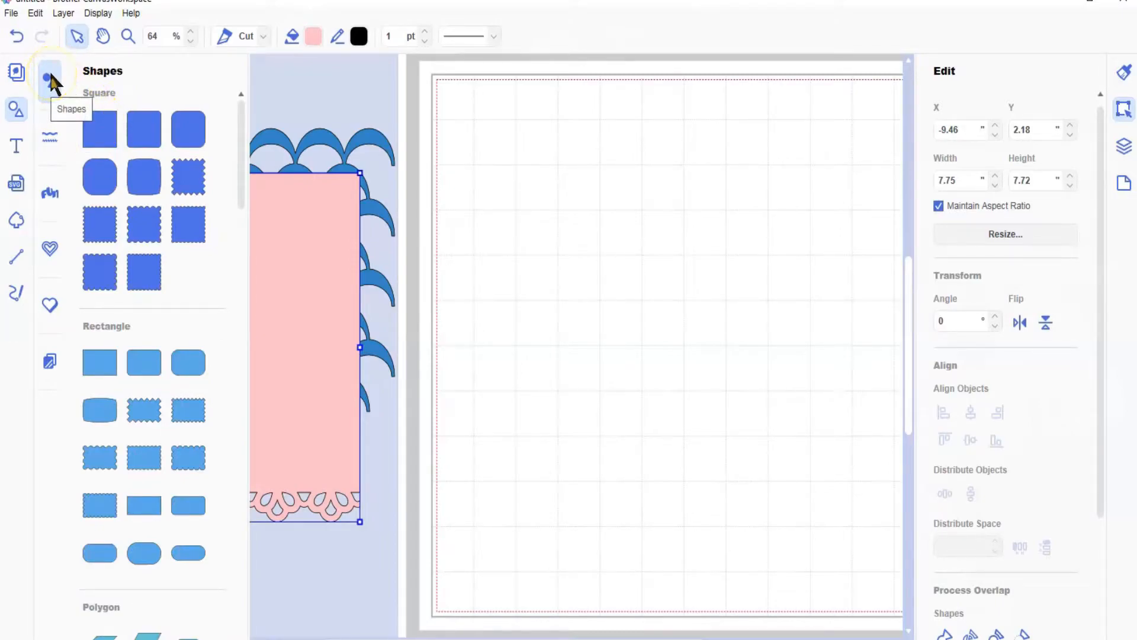
pyautogui.click(144, 200)
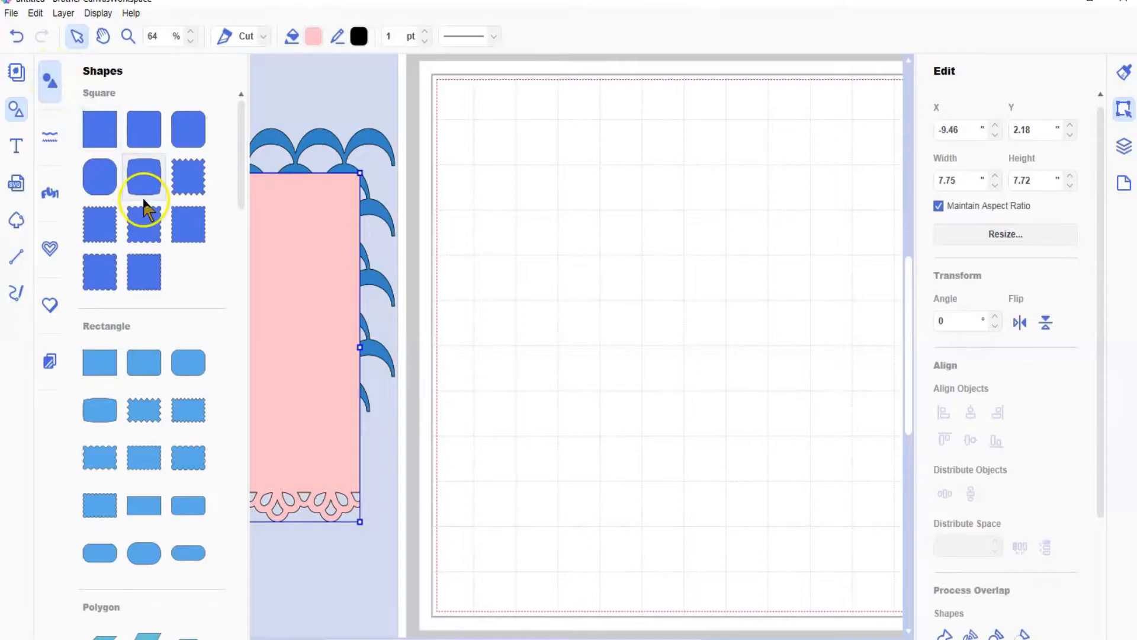
pyautogui.click(108, 141)
pyautogui.click(109, 141)
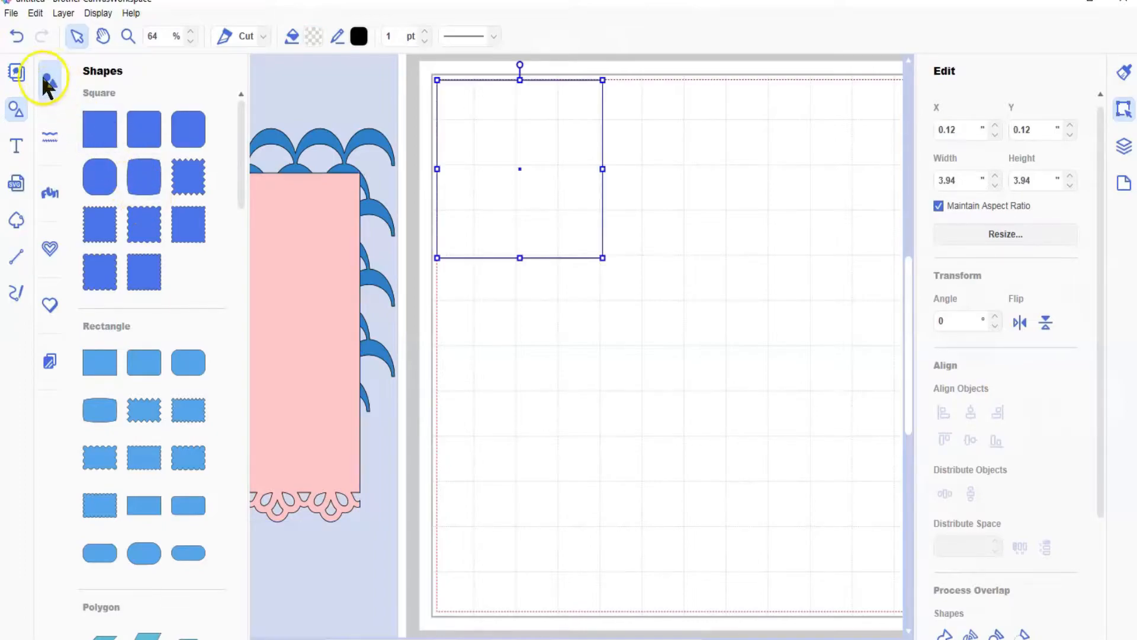
# Step: Import the file "Flourishes from scanNcut" from the Canvas work folder onto the mat
pyautogui.click(15, 180)
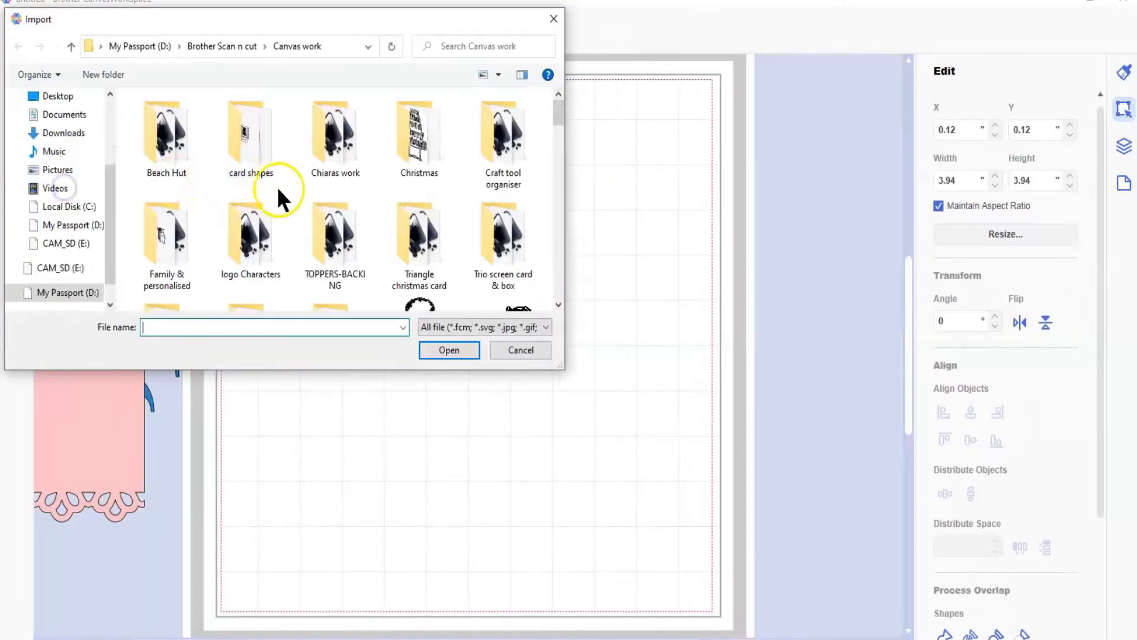
pyautogui.scroll(-12, 326, 186)
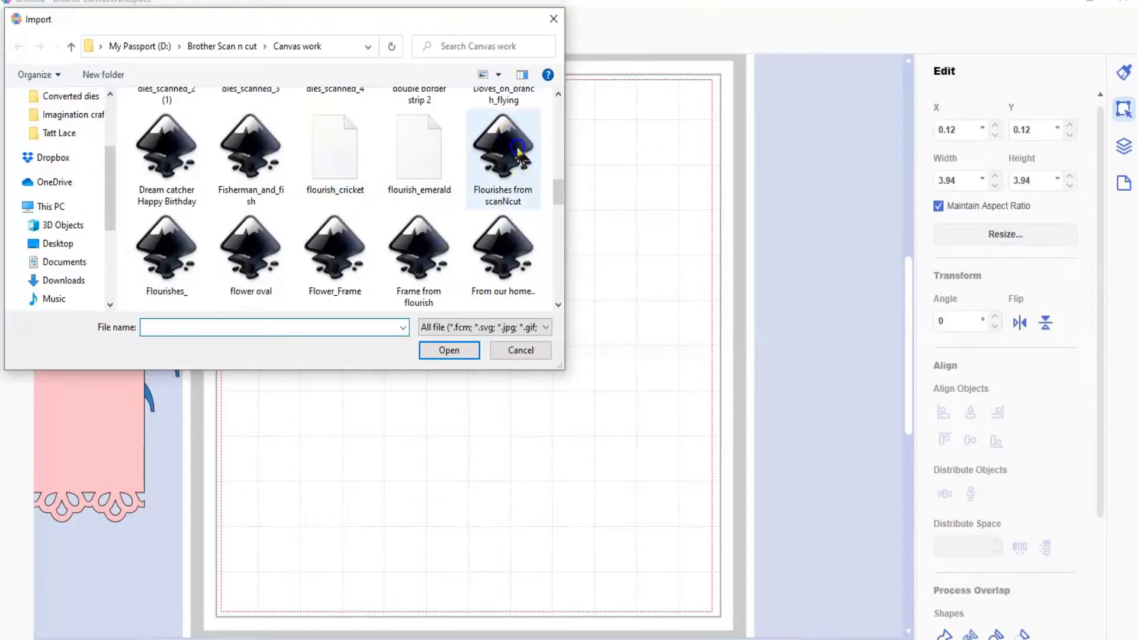
pyautogui.doubleClick(517, 149)
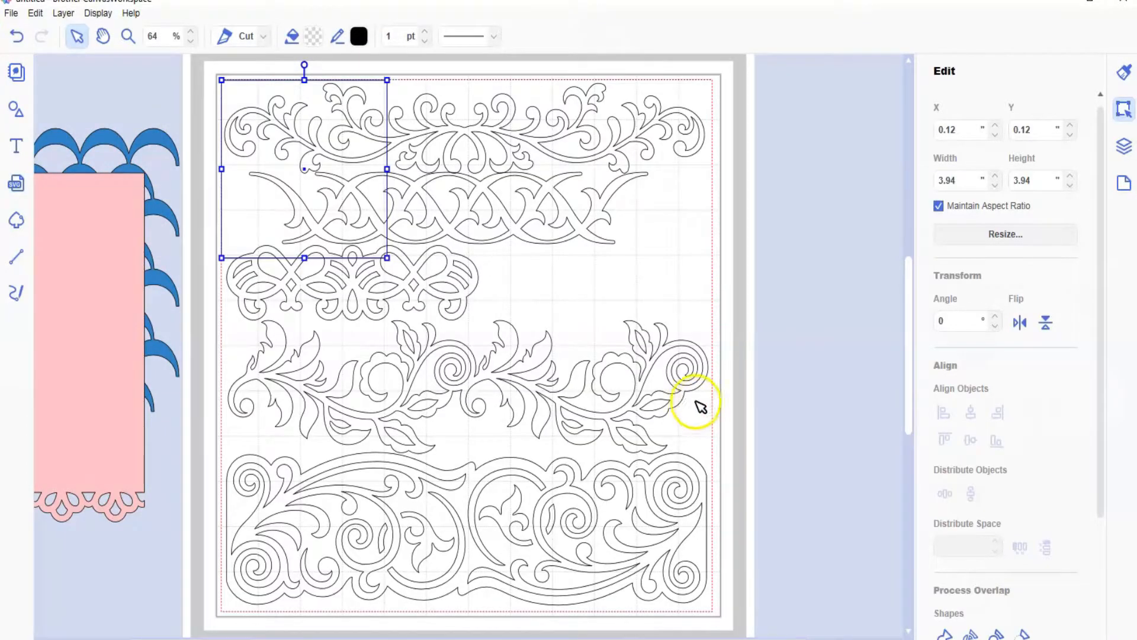
# Step: Delete the floral rose flourish and the large scroll flourish in the lower half of the mat
pyautogui.click(604, 385)
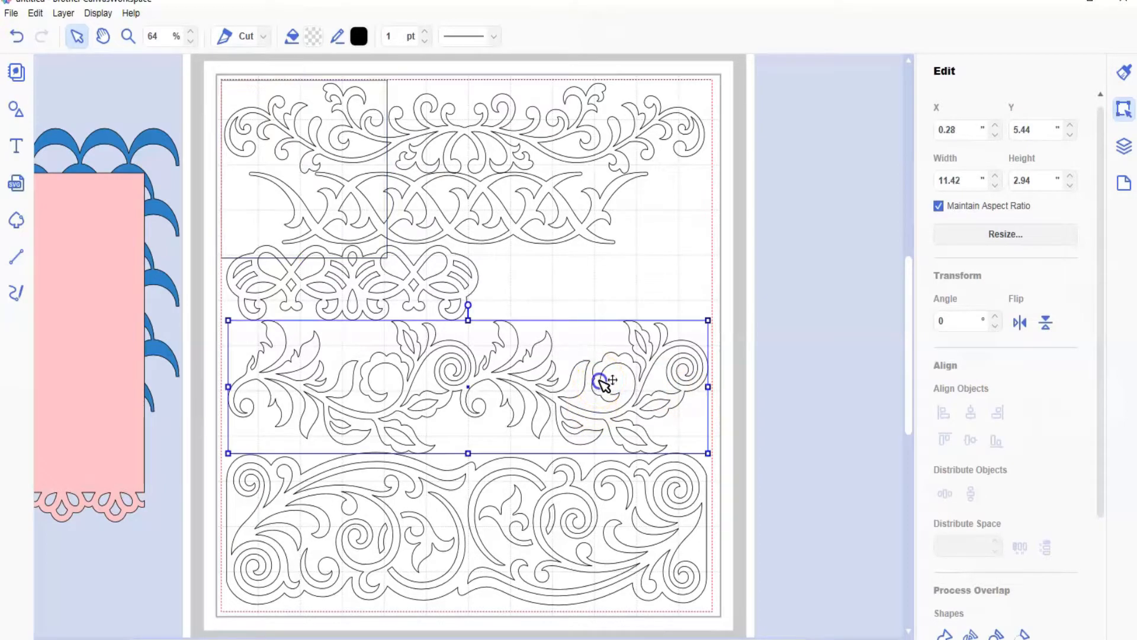
pyautogui.press('Delete')
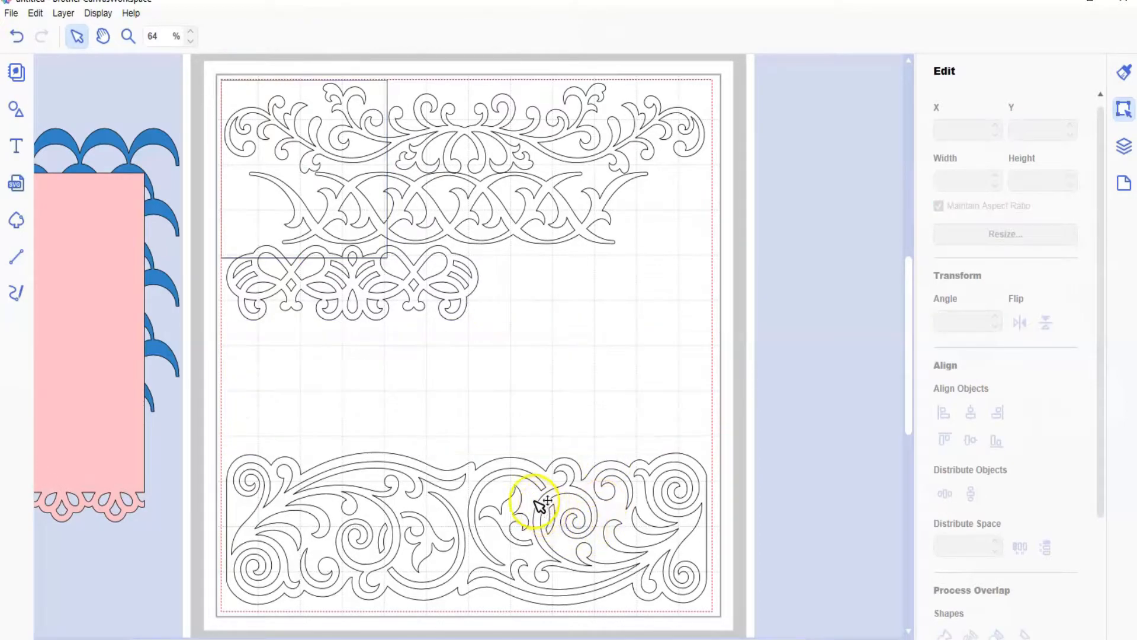
pyautogui.click(521, 492)
pyautogui.press('Delete')
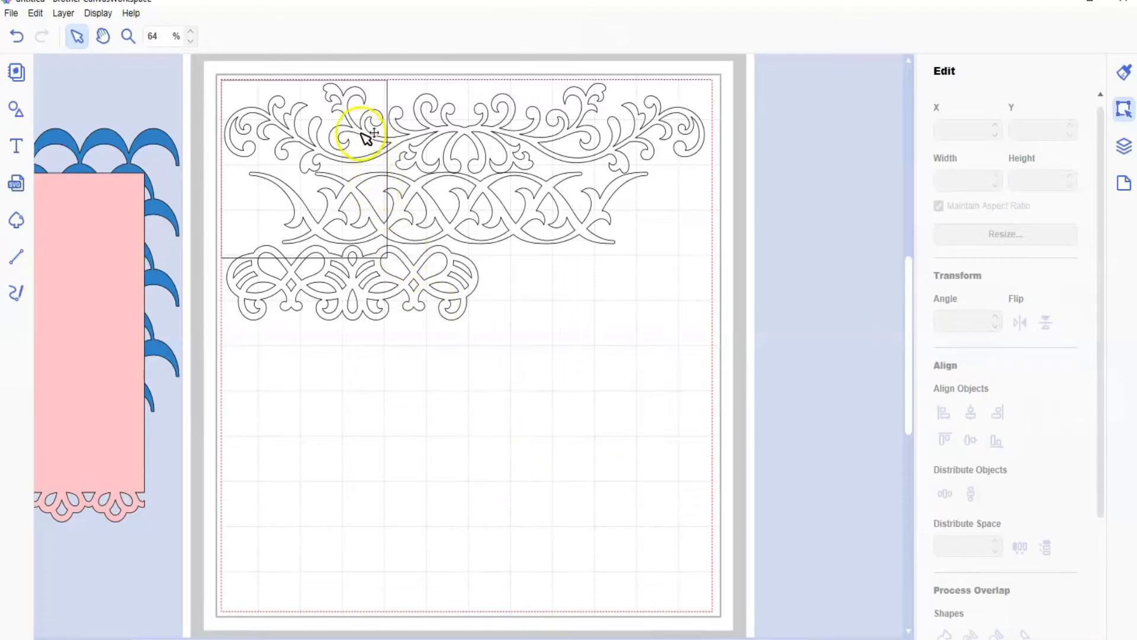
# Step: Move the square to the lower middle of the mat and place the uppermost leafy flourish across it
pyautogui.click(330, 145)
pyautogui.moveTo(330, 145); pyautogui.dragTo(546, 406)
pyautogui.moveTo(506, 127); pyautogui.dragTo(522, 221)
pyautogui.click(714, 293)
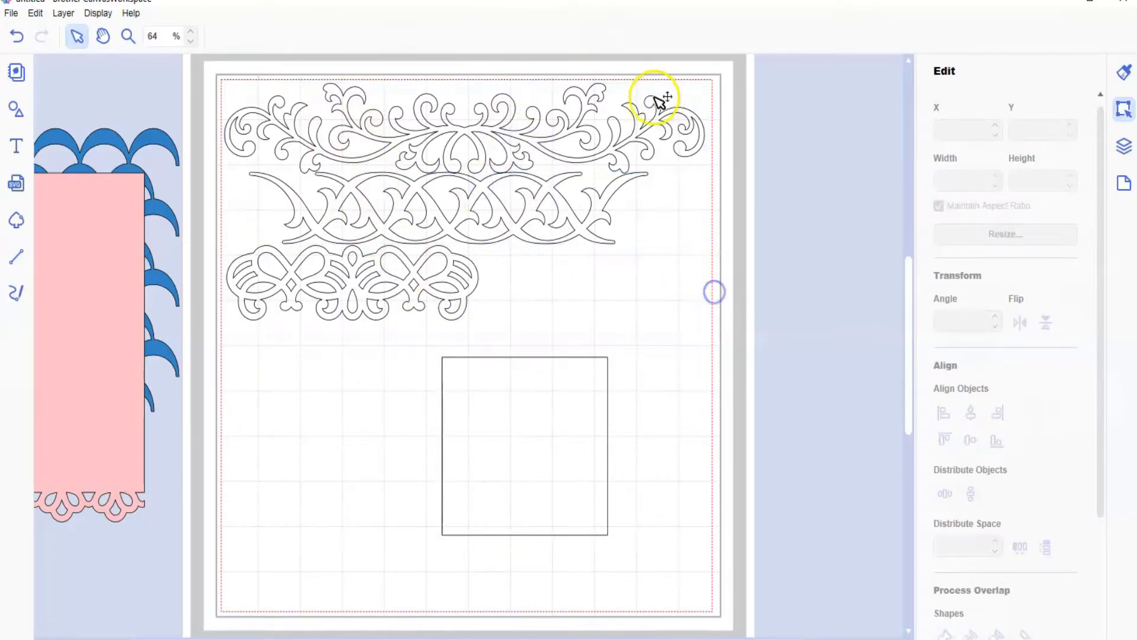
pyautogui.moveTo(639, 115); pyautogui.dragTo(736, 413)
# Step: Select the two remaining flourishes and move them together to about X 7.24, Y -0.30 in
pyautogui.moveTo(346, 123); pyautogui.dragTo(385, 112)
pyautogui.click(422, 184)
pyautogui.keyDown('shift'); pyautogui.click(382, 315); pyautogui.keyUp('shift')
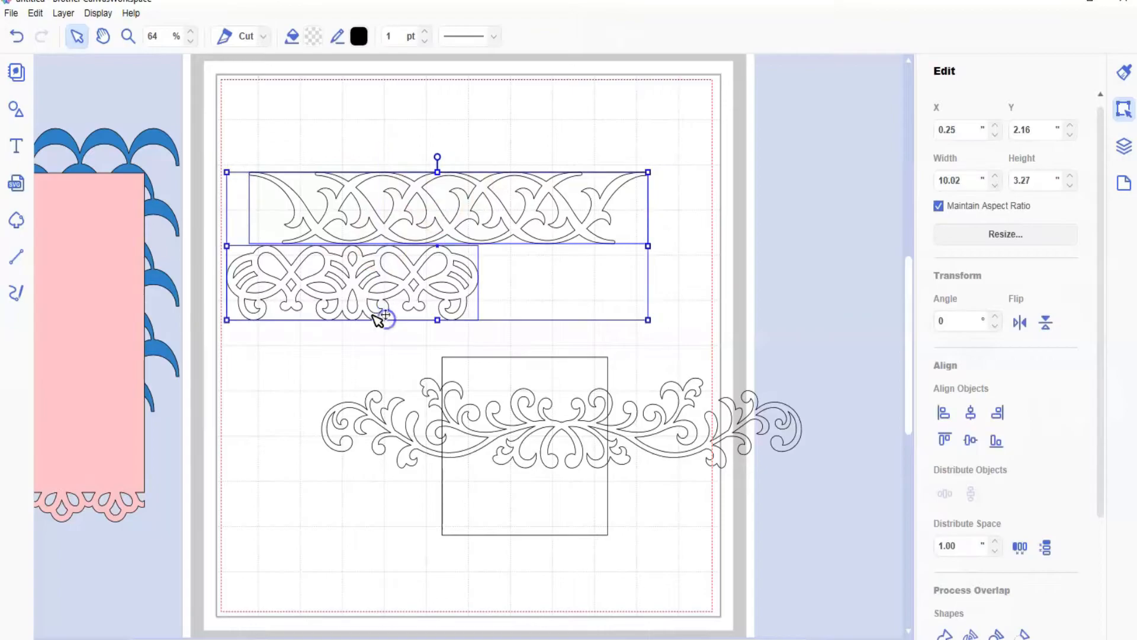
pyautogui.moveTo(362, 292); pyautogui.dragTo(656, 182)
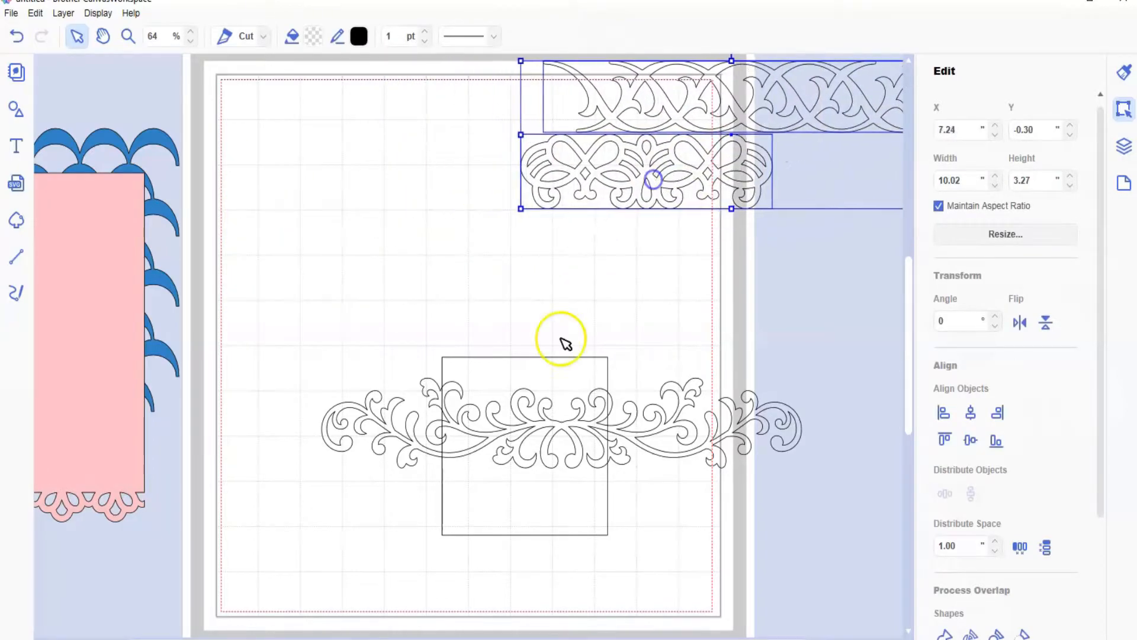
# Step: Resize the square proportionally to 7.75 in wide and move it to about X 1.62, Y 5.66 in
pyautogui.moveTo(498, 530); pyautogui.dragTo(406, 525)
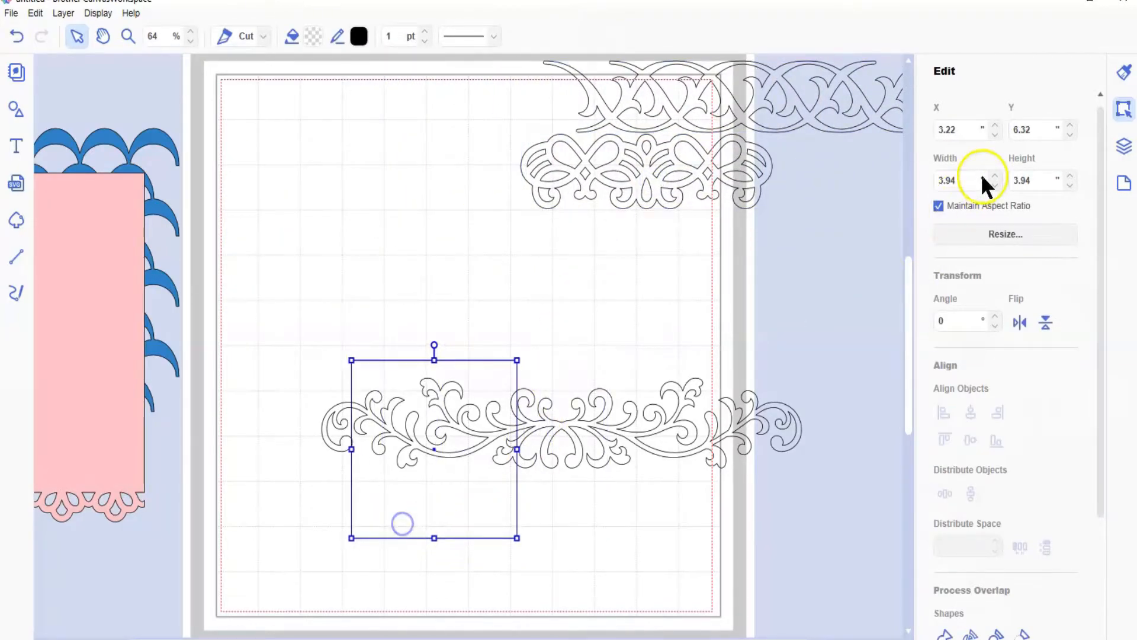
pyautogui.moveTo(965, 175); pyautogui.dragTo(925, 180)
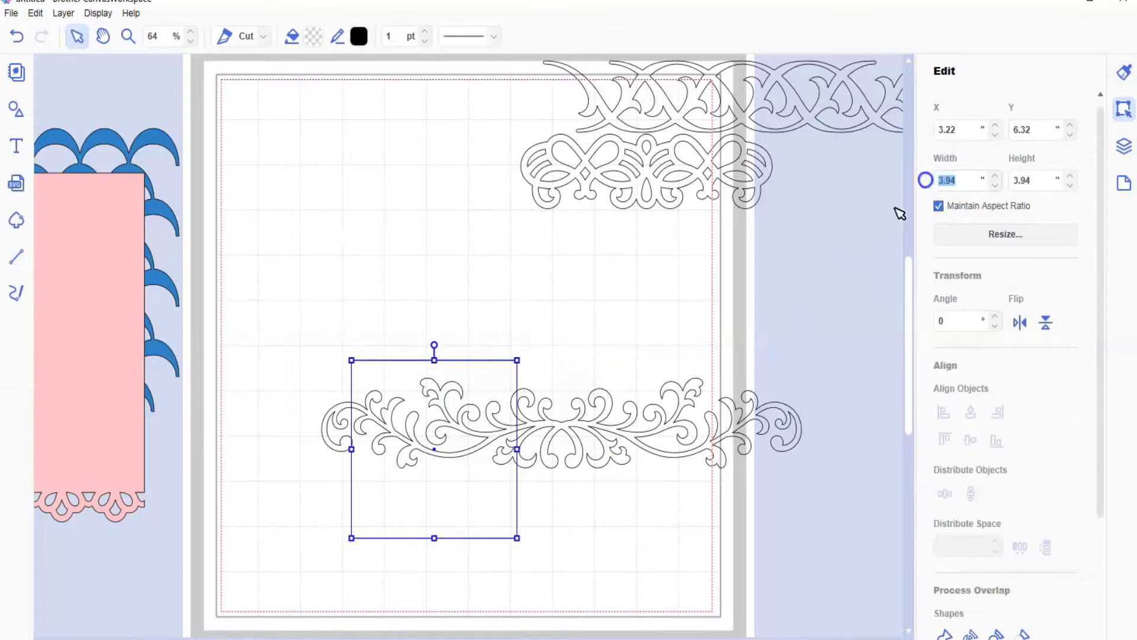
pyautogui.write('7.75')
pyautogui.click(863, 238)
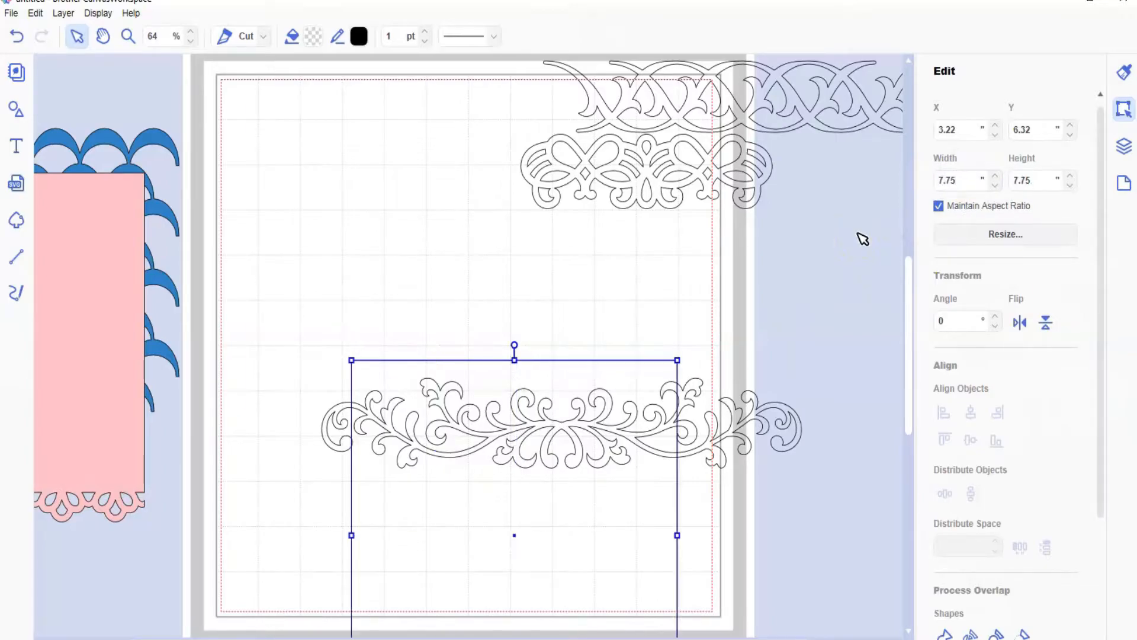
pyautogui.moveTo(396, 482); pyautogui.dragTo(332, 455)
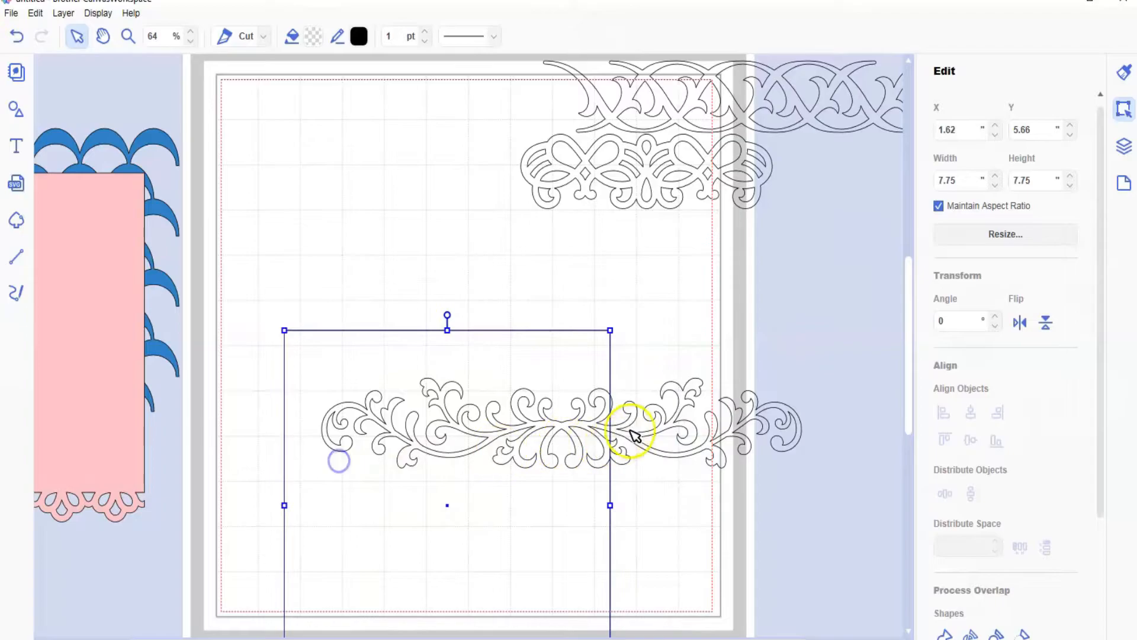
# Step: Set the leafy flourish's width to 7.75 in and place it just above the square at about X 1.69, Y 4.27 in
pyautogui.moveTo(651, 435); pyautogui.dragTo(547, 290)
pyautogui.moveTo(963, 180); pyautogui.dragTo(925, 179)
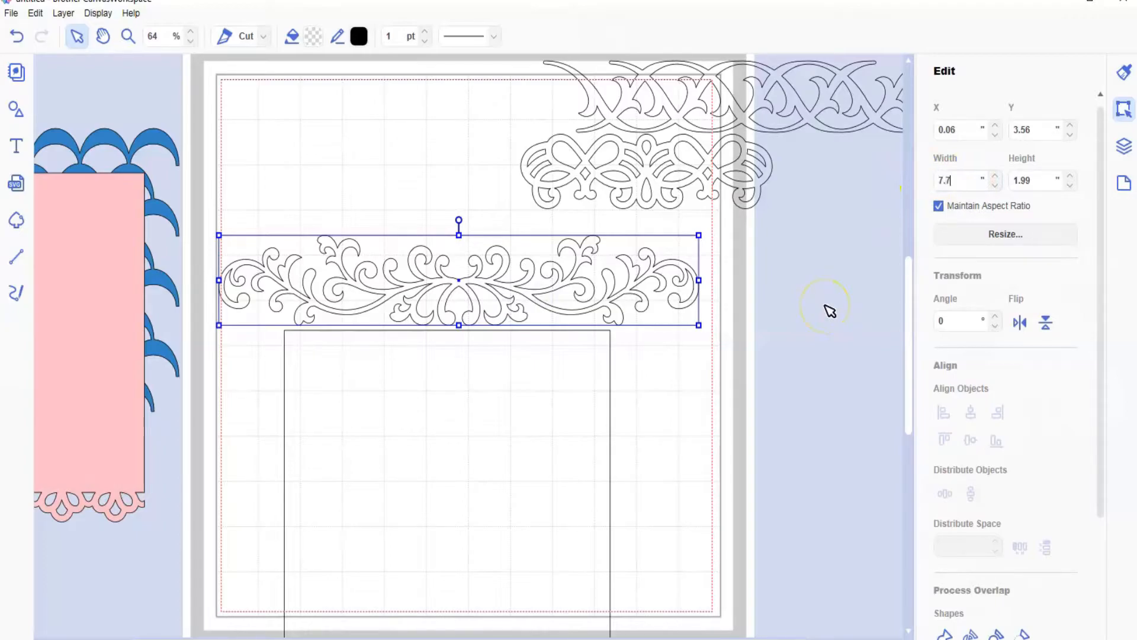
pyautogui.press('Return')
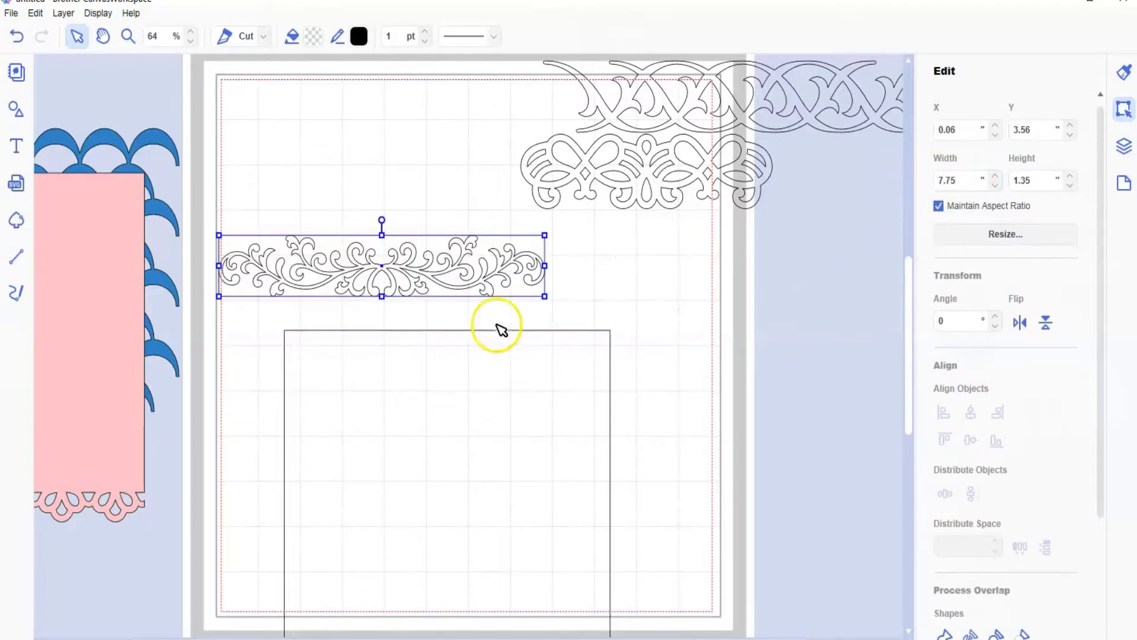
pyautogui.moveTo(396, 270); pyautogui.dragTo(463, 302)
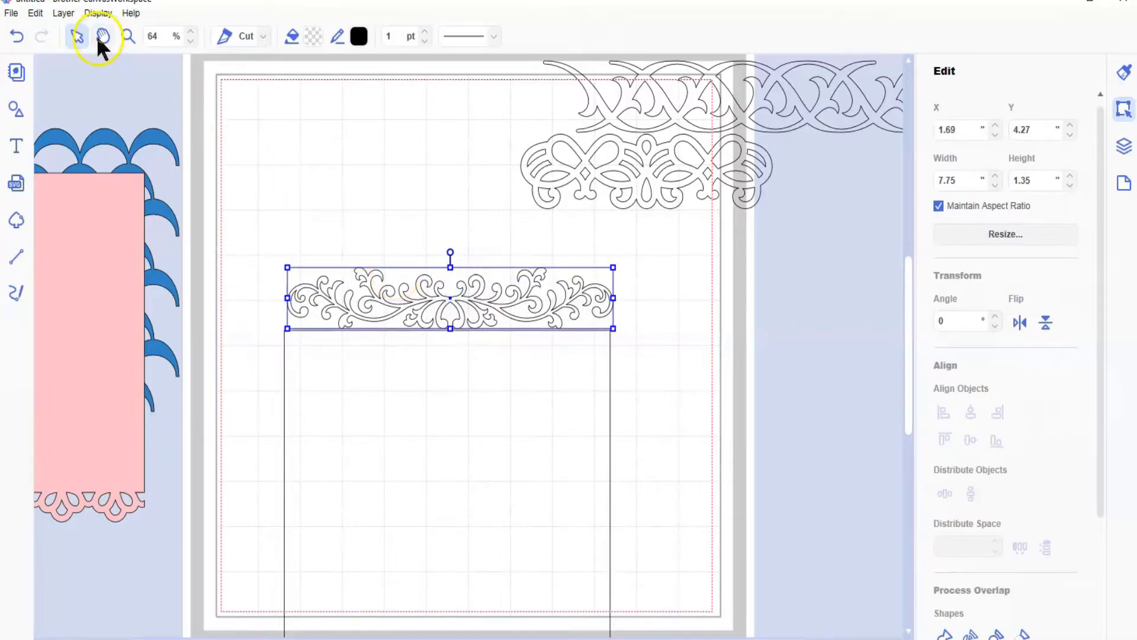
# Step: Lower the leafy flourish onto the square's upper edge, to about X 1.64, Y 4.59 in
pyautogui.click(126, 36)
pyautogui.moveTo(257, 251); pyautogui.dragTo(604, 454)
pyautogui.click(76, 37)
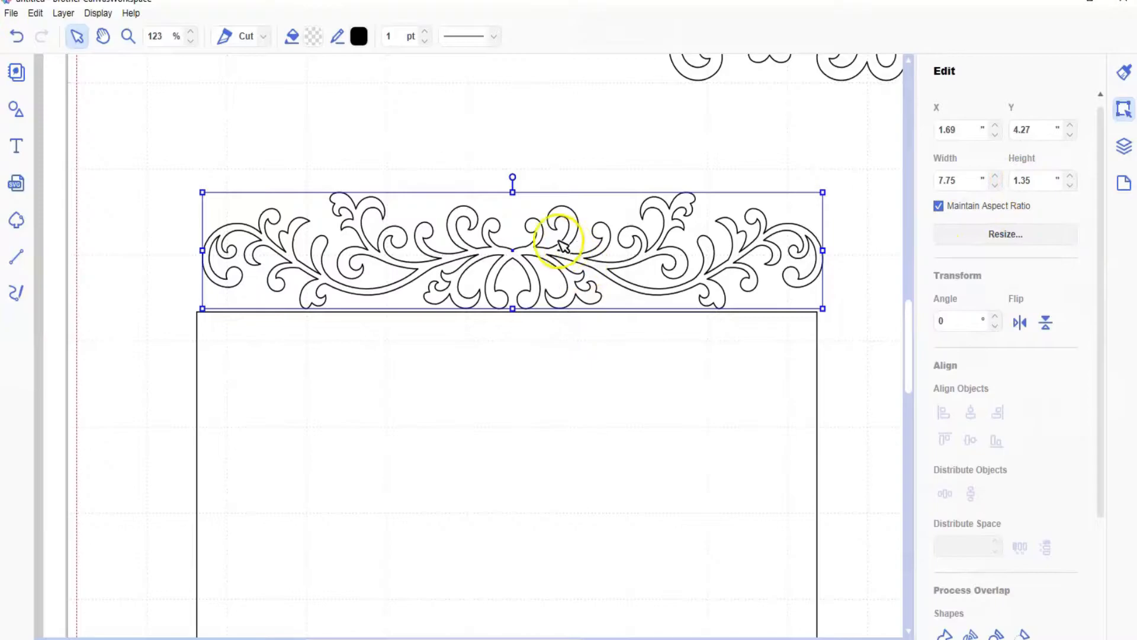
pyautogui.moveTo(524, 259); pyautogui.dragTo(519, 285)
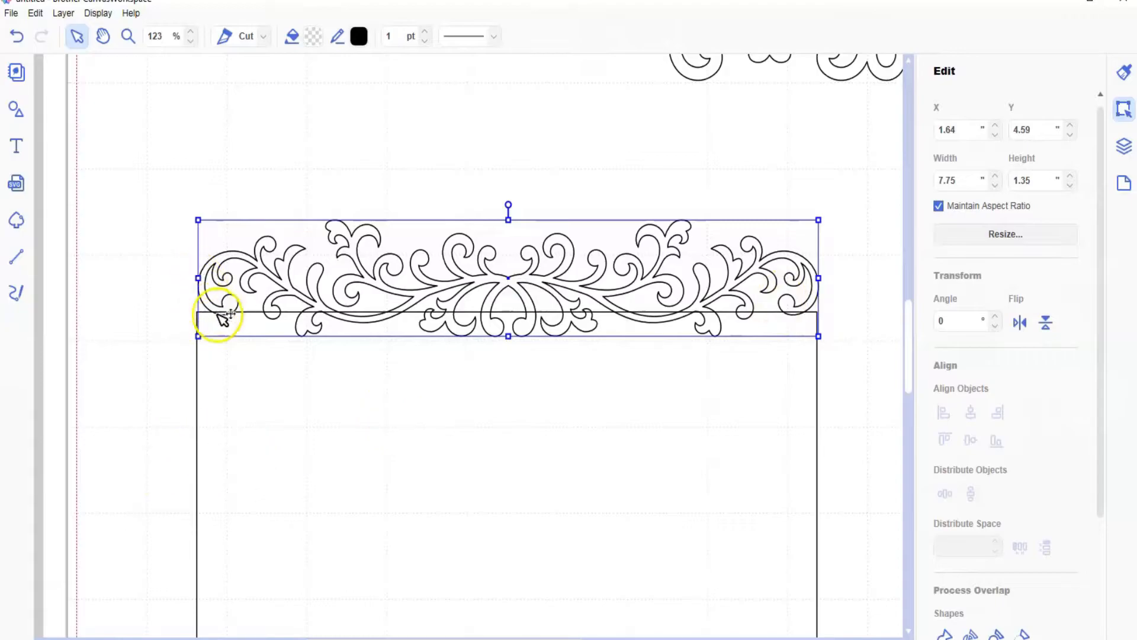
# Step: Select the flourish and the square together and align them to a common horizontal center
pyautogui.moveTo(292, 187); pyautogui.dragTo(346, 409)
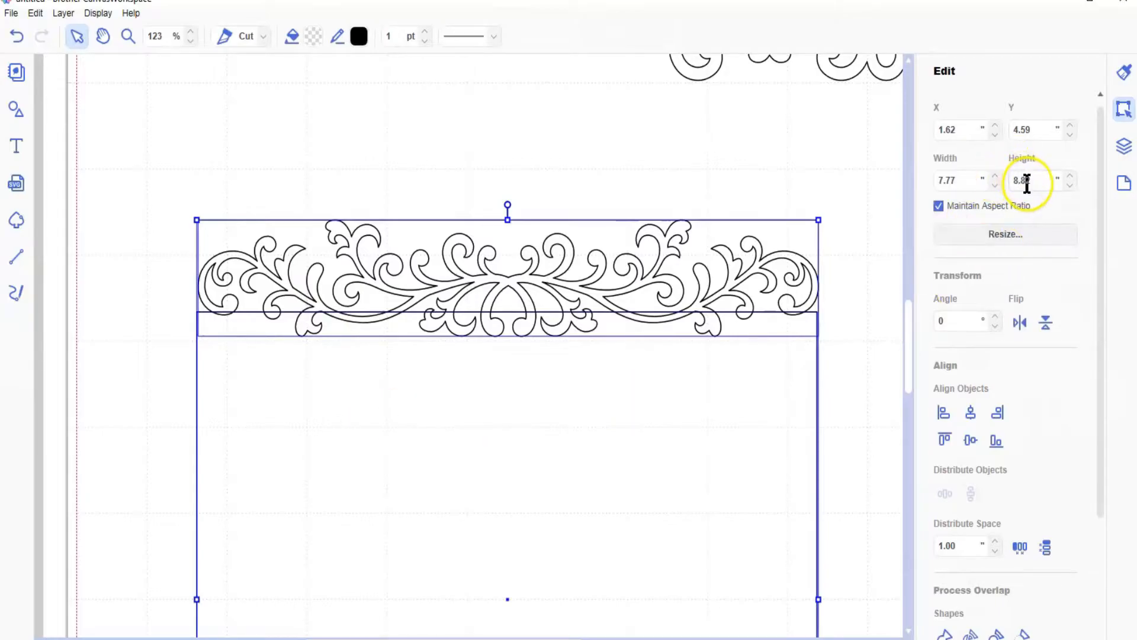
pyautogui.scroll(-1, 1037, 181)
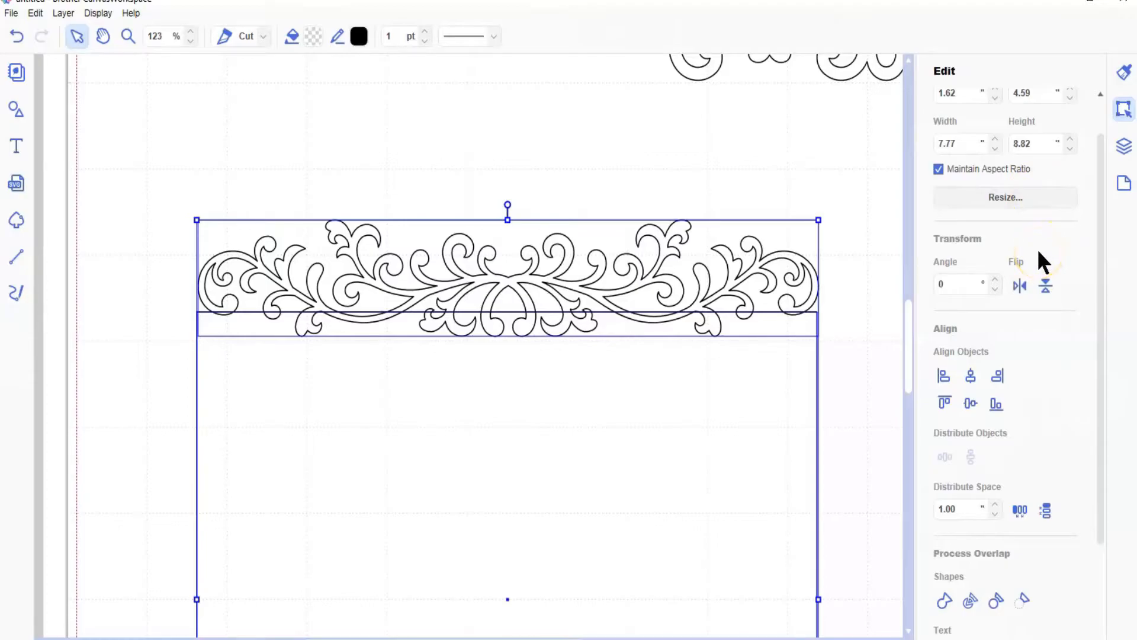
pyautogui.click(967, 374)
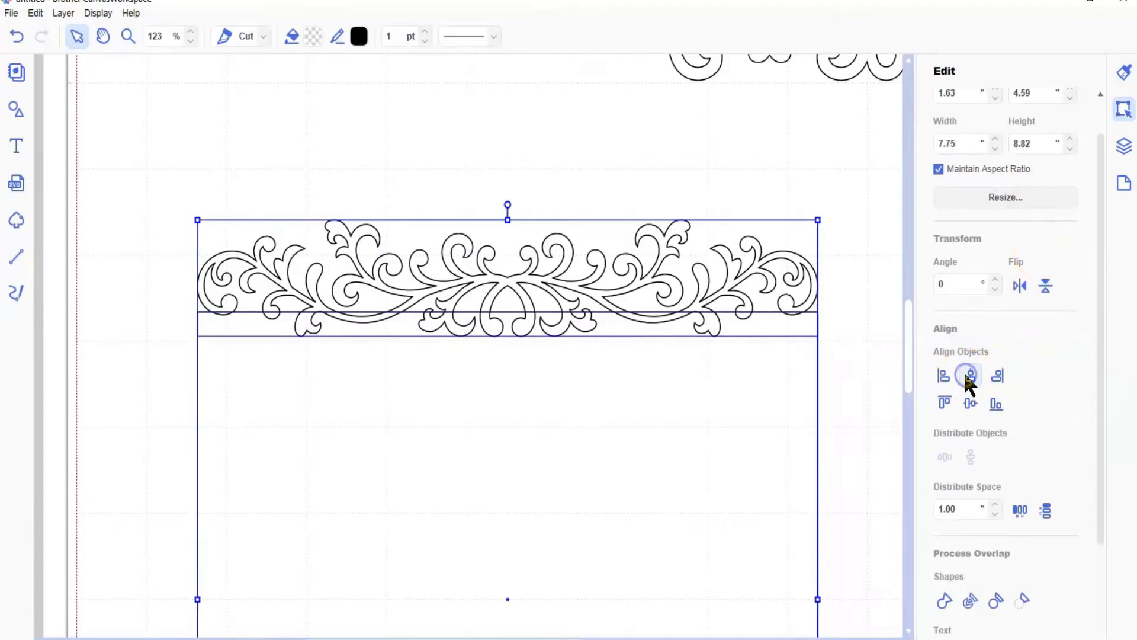
# Step: Shorten the square from its lower edge to about 6.99 in high and check its combined height with the flourish
pyautogui.scroll(-1, 875, 267)
pyautogui.scroll(-5, 868, 256)
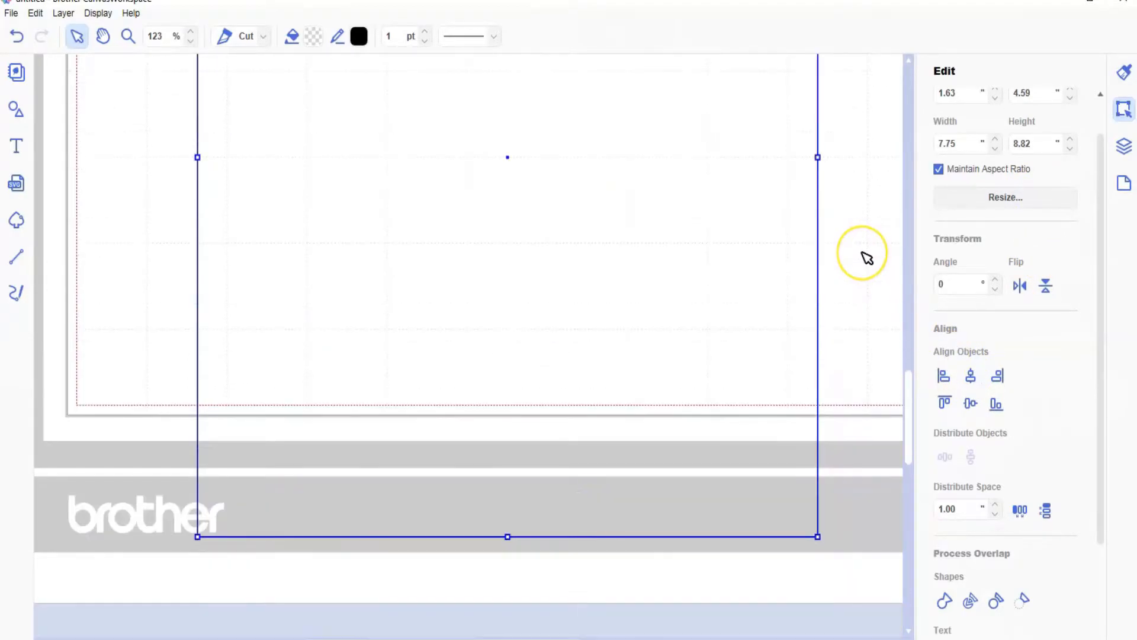
pyautogui.click(884, 397)
pyautogui.click(760, 408)
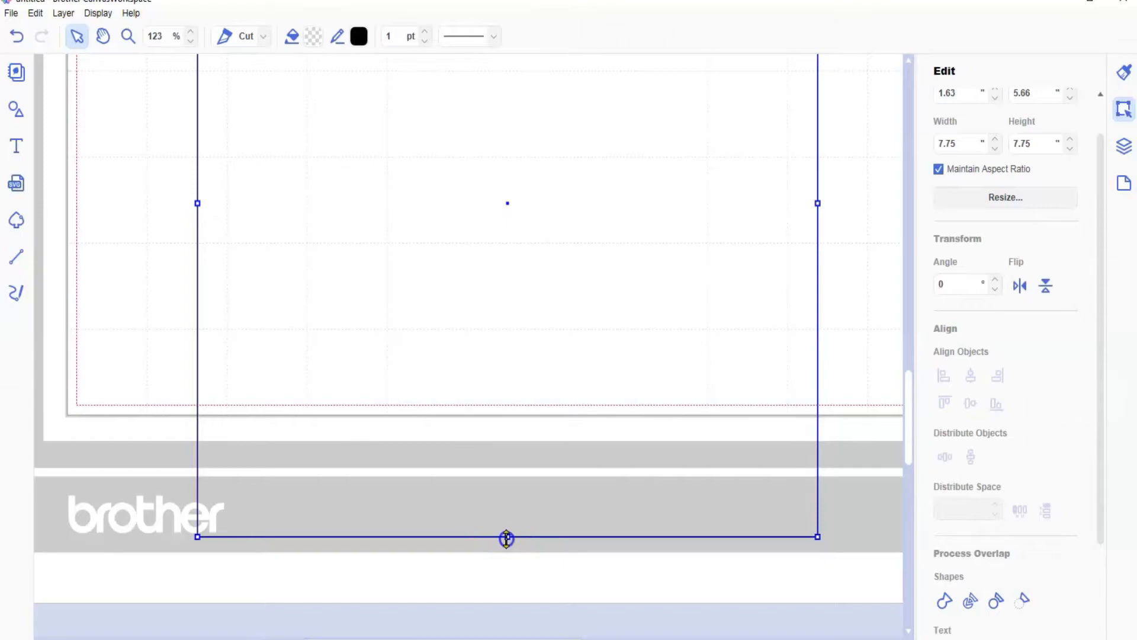
pyautogui.moveTo(508, 536); pyautogui.dragTo(509, 472)
pyautogui.scroll(5, 544, 349)
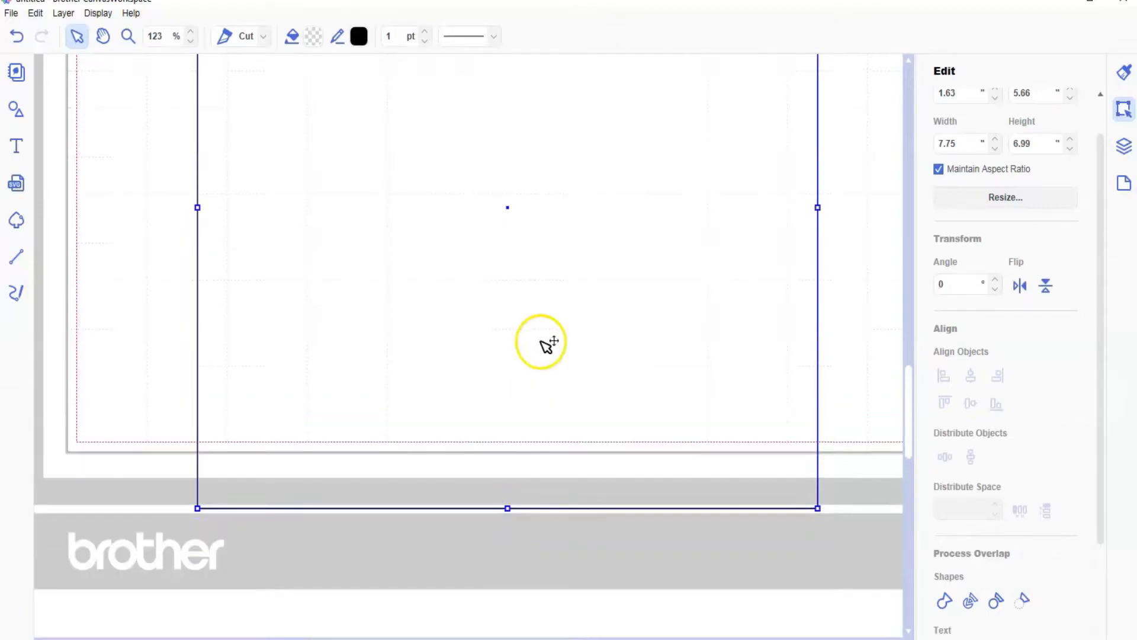
pyautogui.scroll(1, 544, 343)
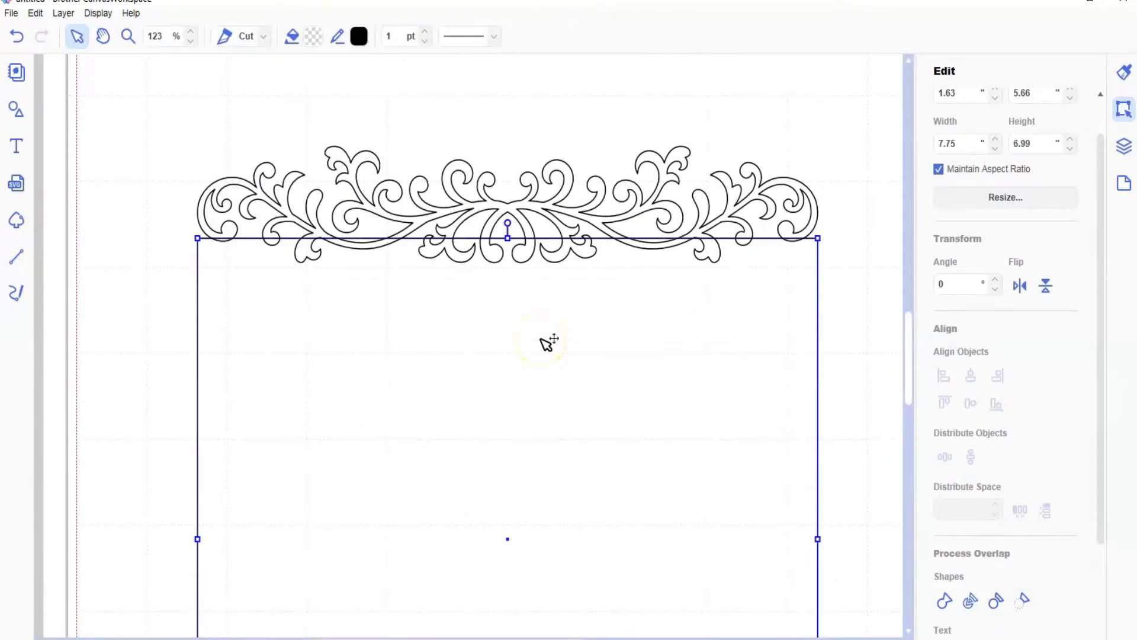
pyautogui.click(550, 124)
pyautogui.click(553, 170)
pyautogui.keyDown('shift'); pyautogui.click(578, 313); pyautogui.keyUp('shift')
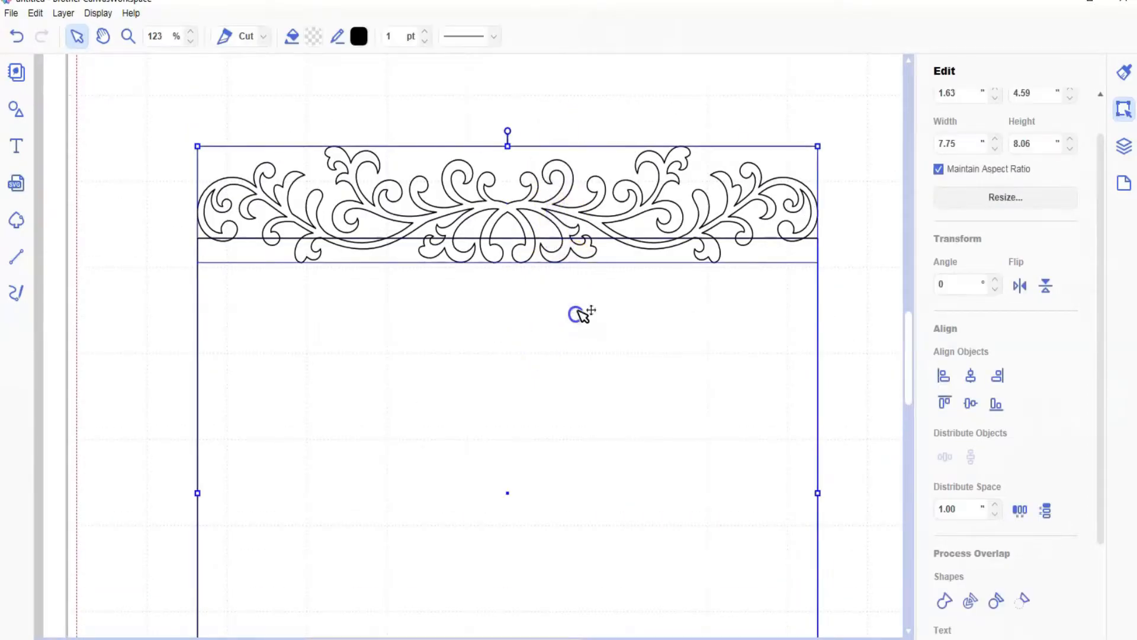
# Step: Select only the square and shorten it from its lower edge to a height of about 6.72 in
pyautogui.click(857, 344)
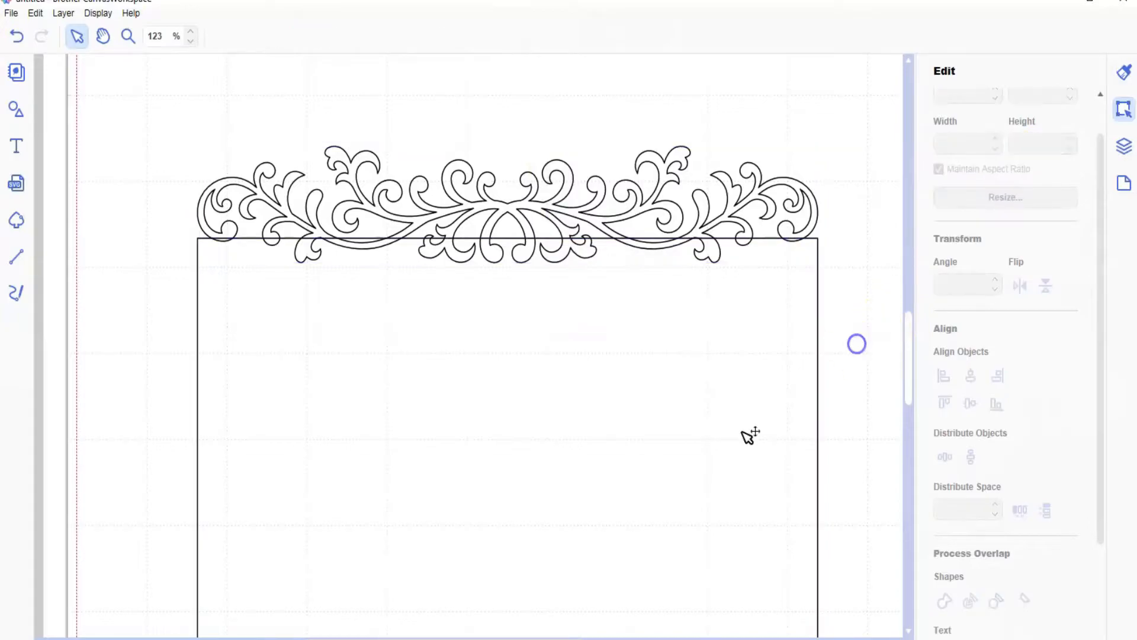
pyautogui.scroll(-3, 704, 409)
pyautogui.scroll(-4, 704, 409)
pyautogui.click(472, 445)
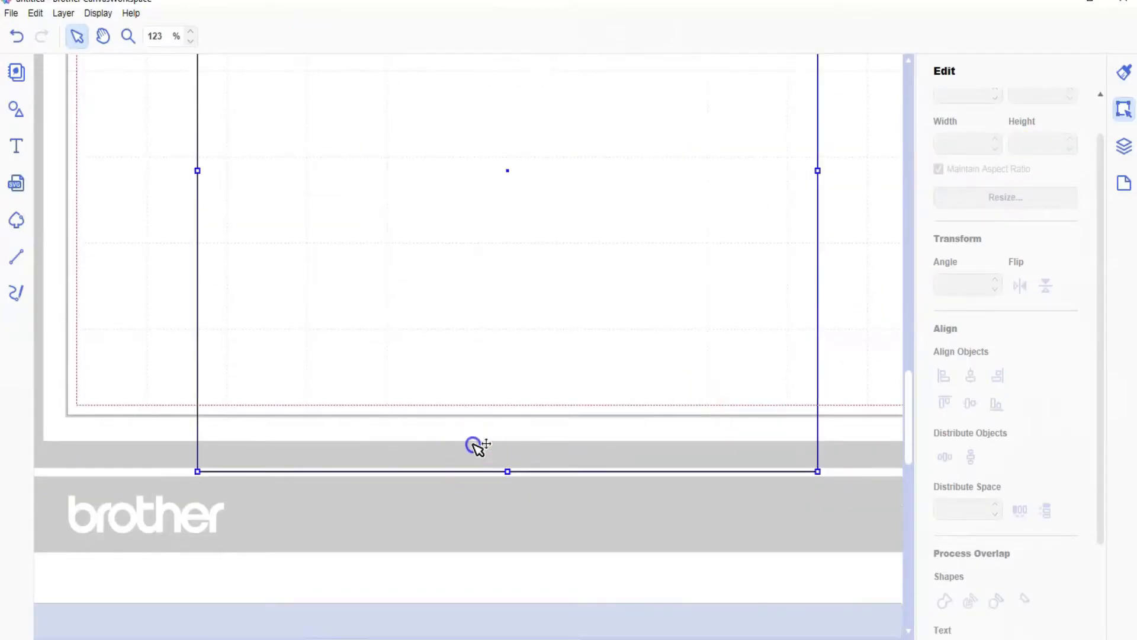
pyautogui.moveTo(509, 471); pyautogui.dragTo(510, 448)
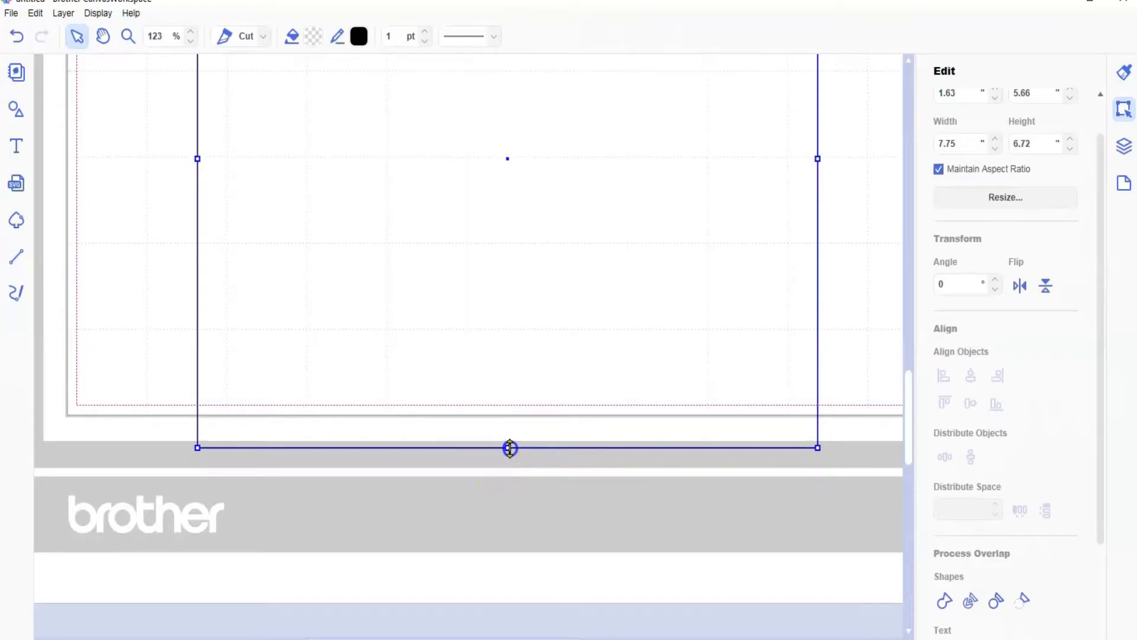
# Step: Select the leafy flourish and the square together, weld them into one panel, and move it up to about X 1.58, Y 3.92 in
pyautogui.scroll(8, 515, 454)
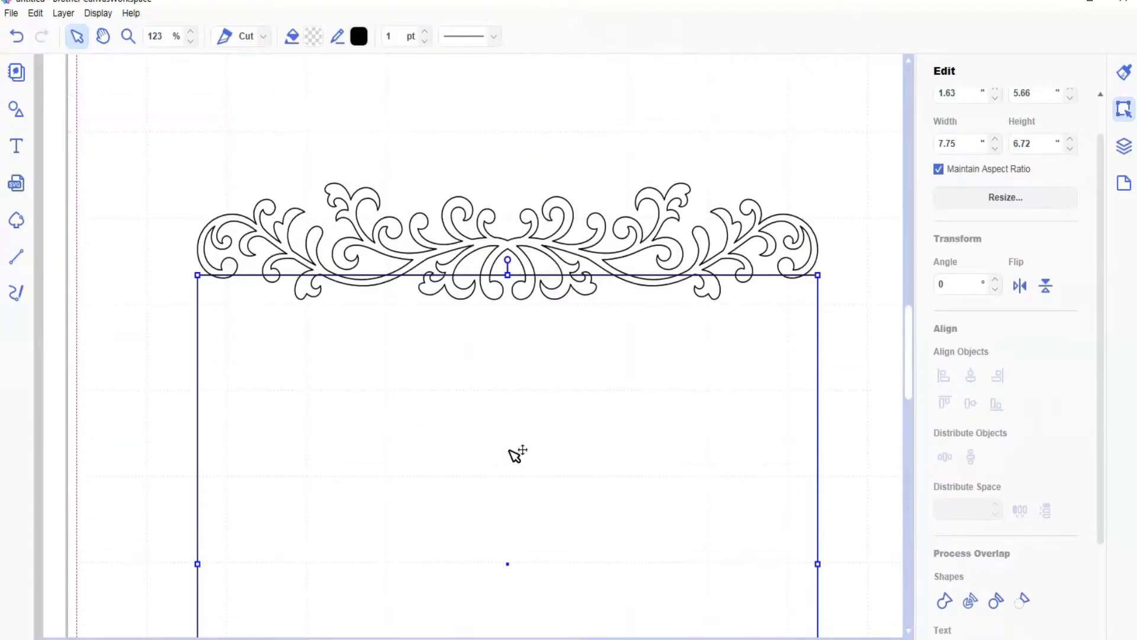
pyautogui.moveTo(546, 260); pyautogui.dragTo(593, 477)
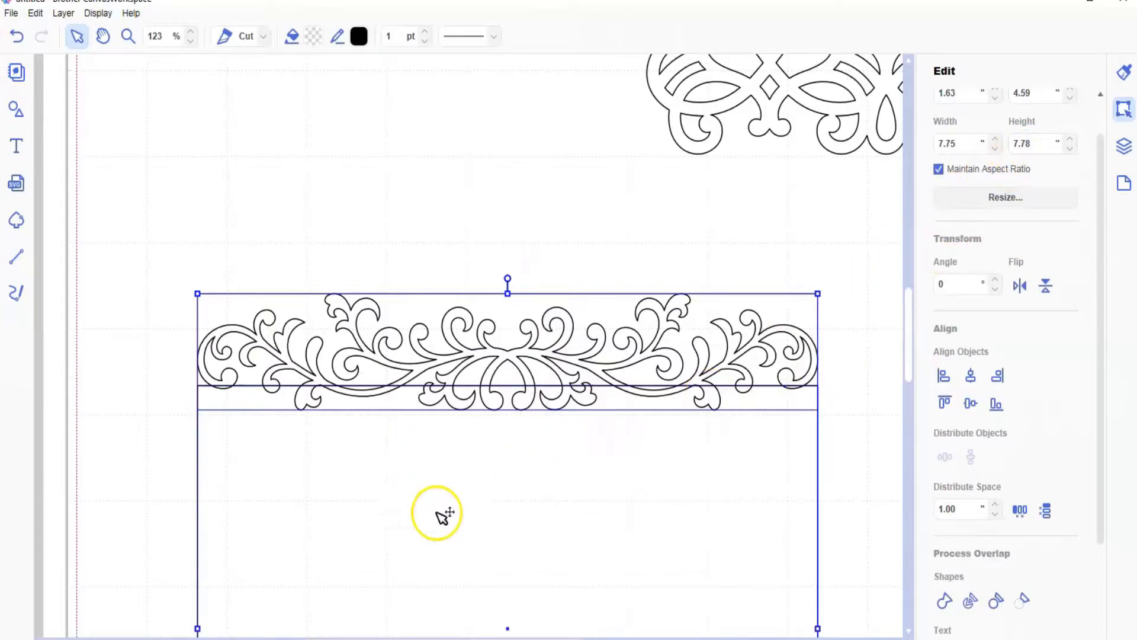
pyautogui.scroll(-1, 448, 520)
pyautogui.scroll(-1, 454, 522)
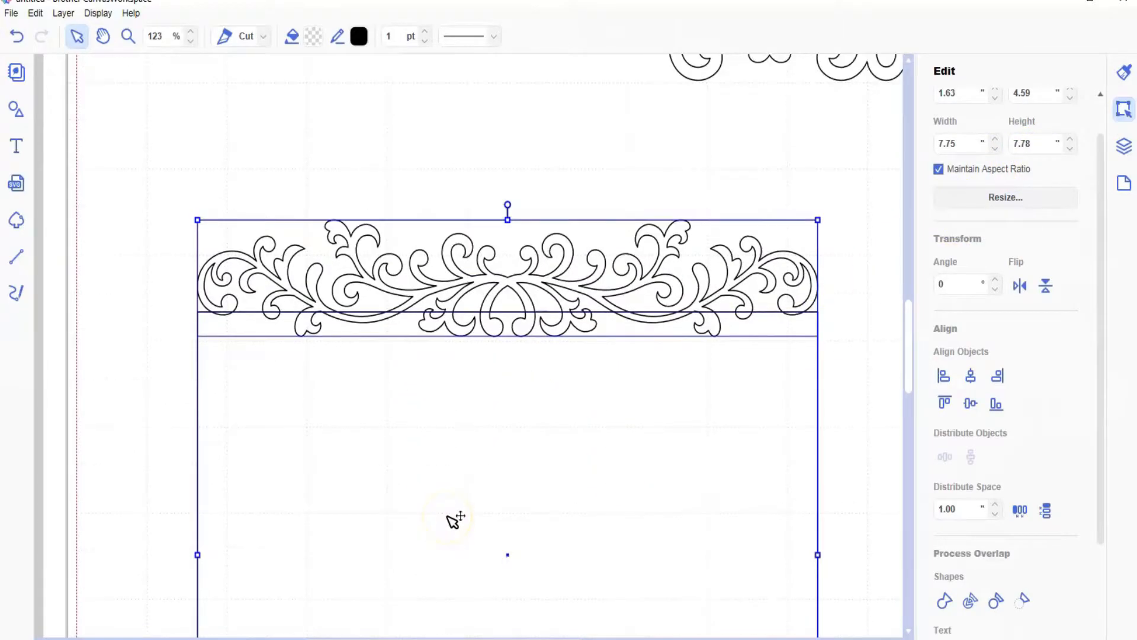
pyautogui.scroll(-2, 449, 513)
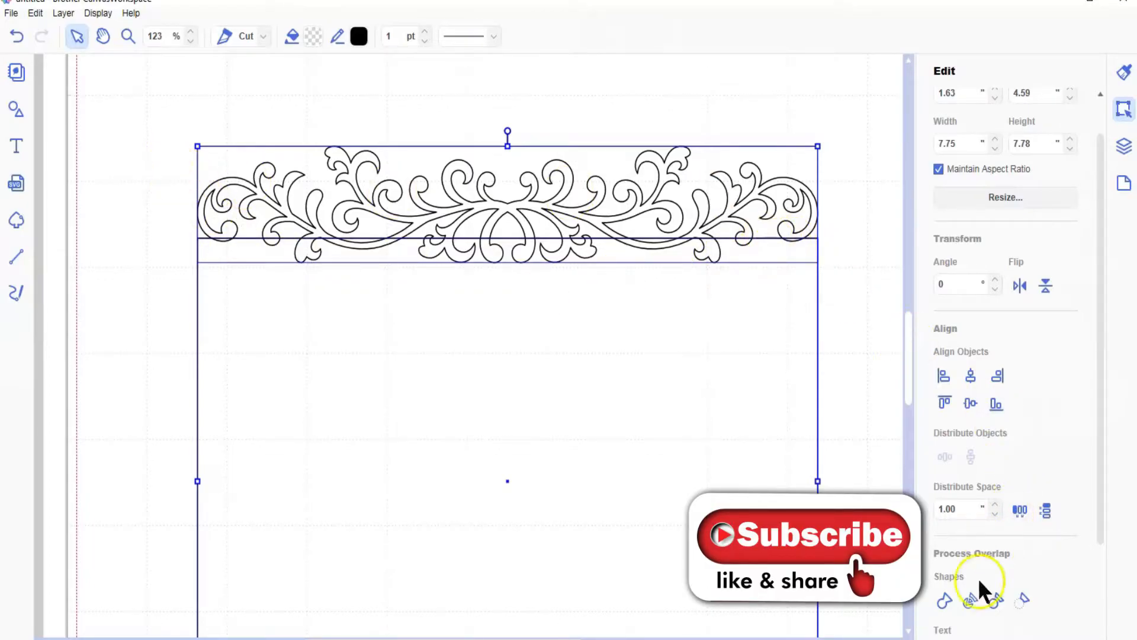
pyautogui.click(944, 598)
pyautogui.moveTo(533, 527); pyautogui.dragTo(526, 470)
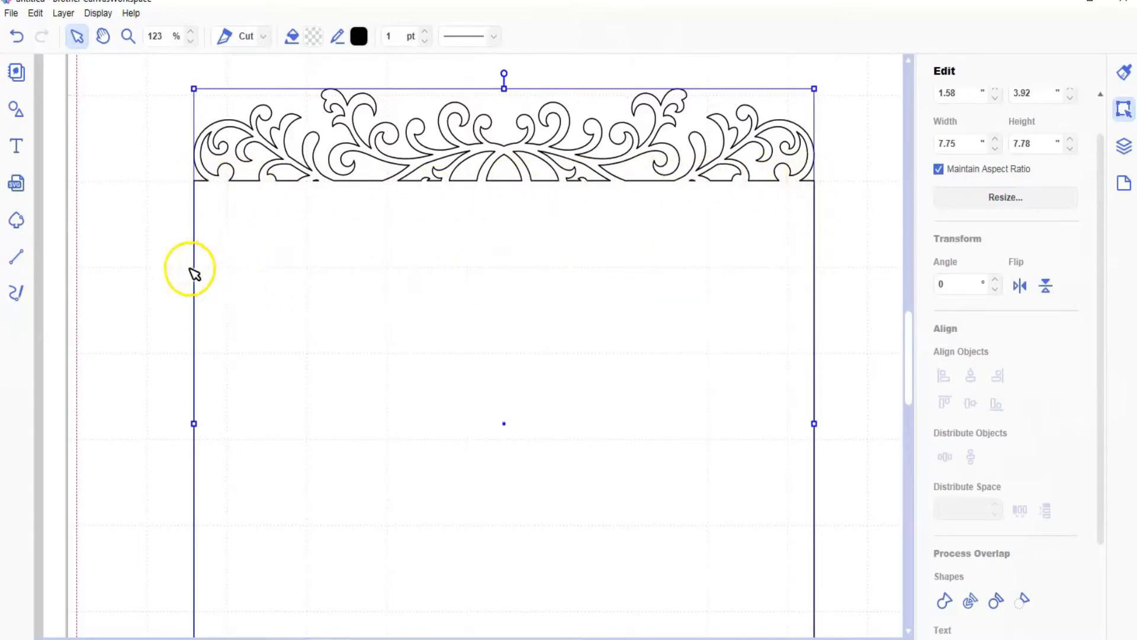
# Step: Fit the view to the mat size and fill the welded panel with light orange #FAD699
pyautogui.scroll(1, 522, 292)
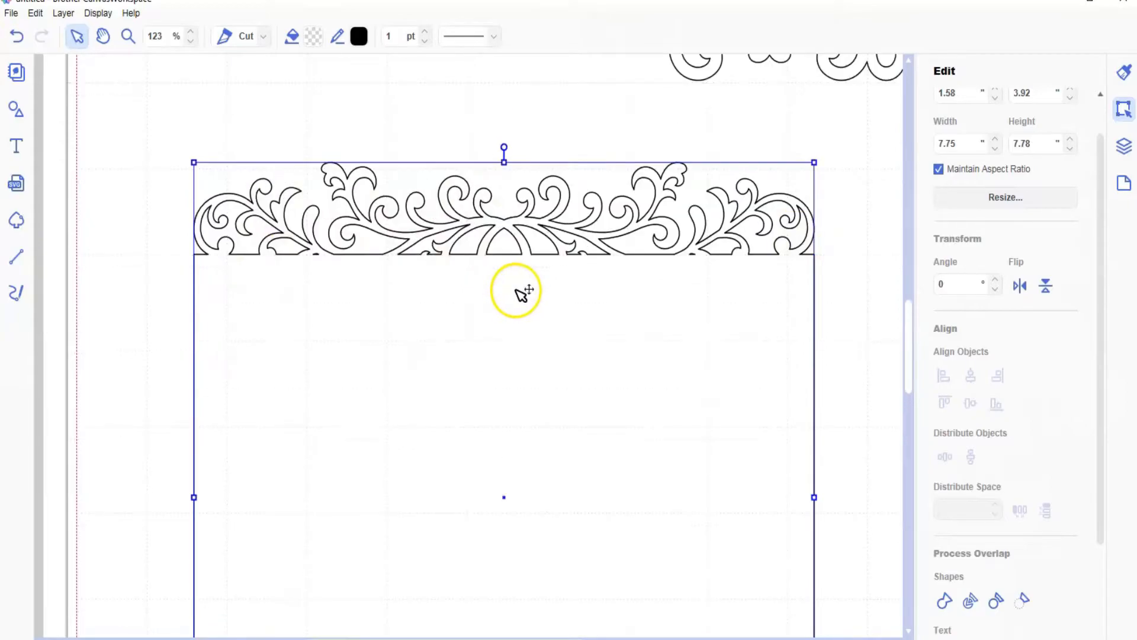
pyautogui.scroll(-1, 522, 292)
pyautogui.click(98, 13)
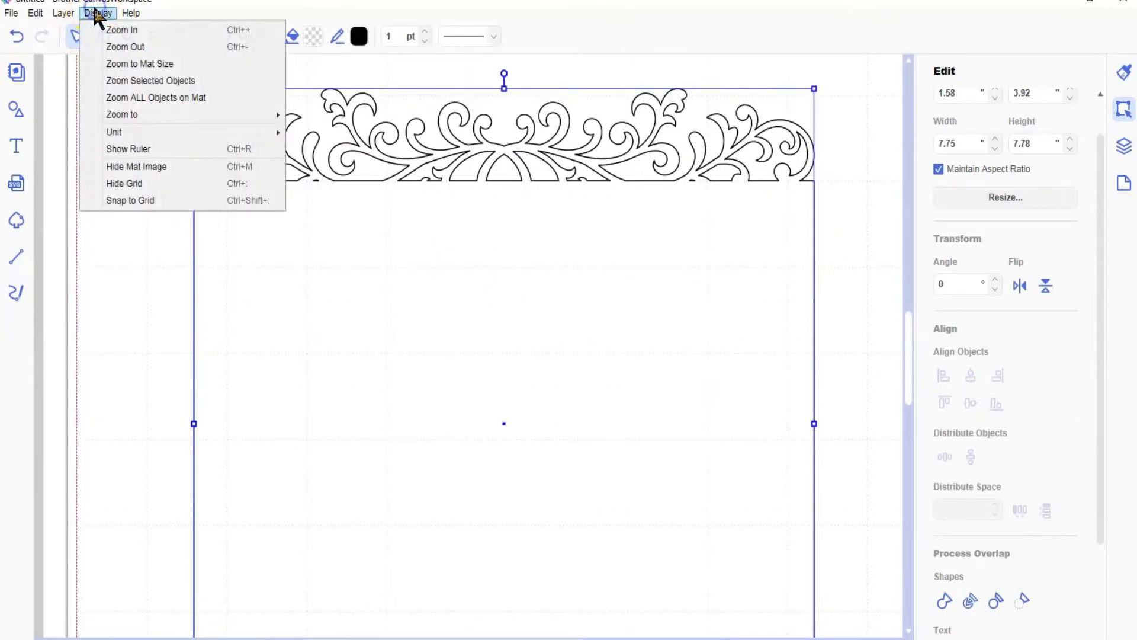
pyautogui.click(126, 64)
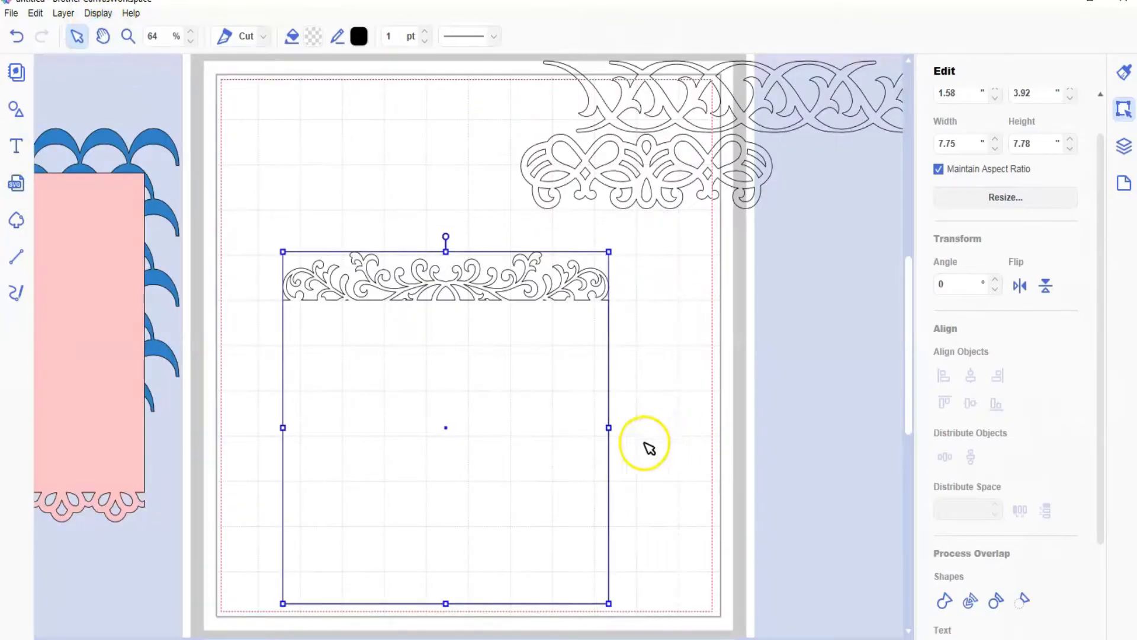
pyautogui.click(309, 37)
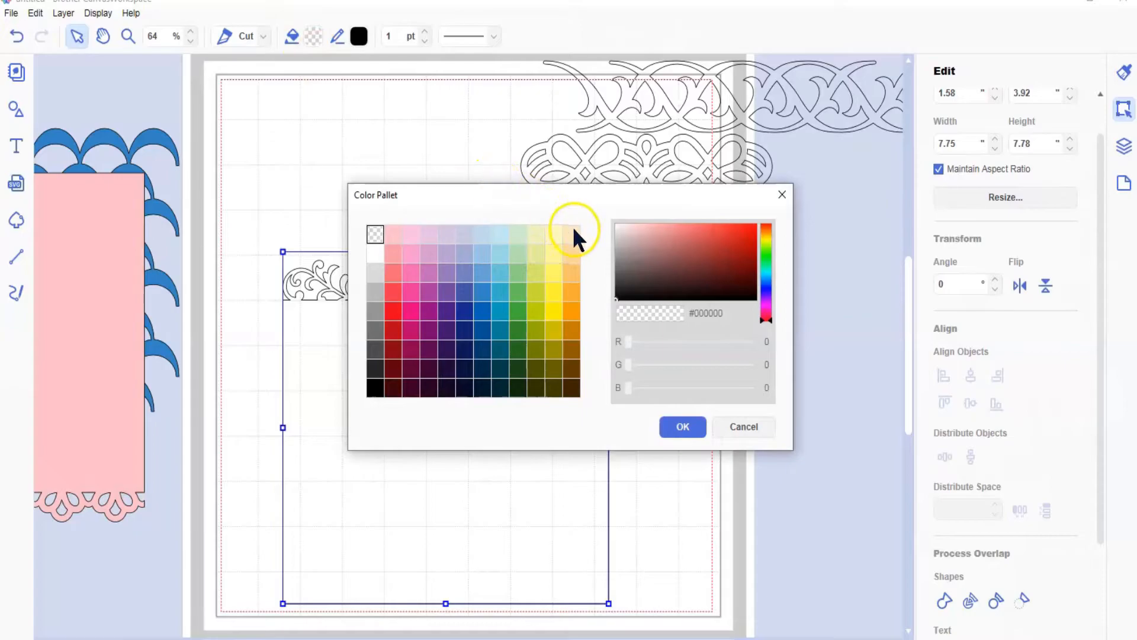
pyautogui.click(575, 254)
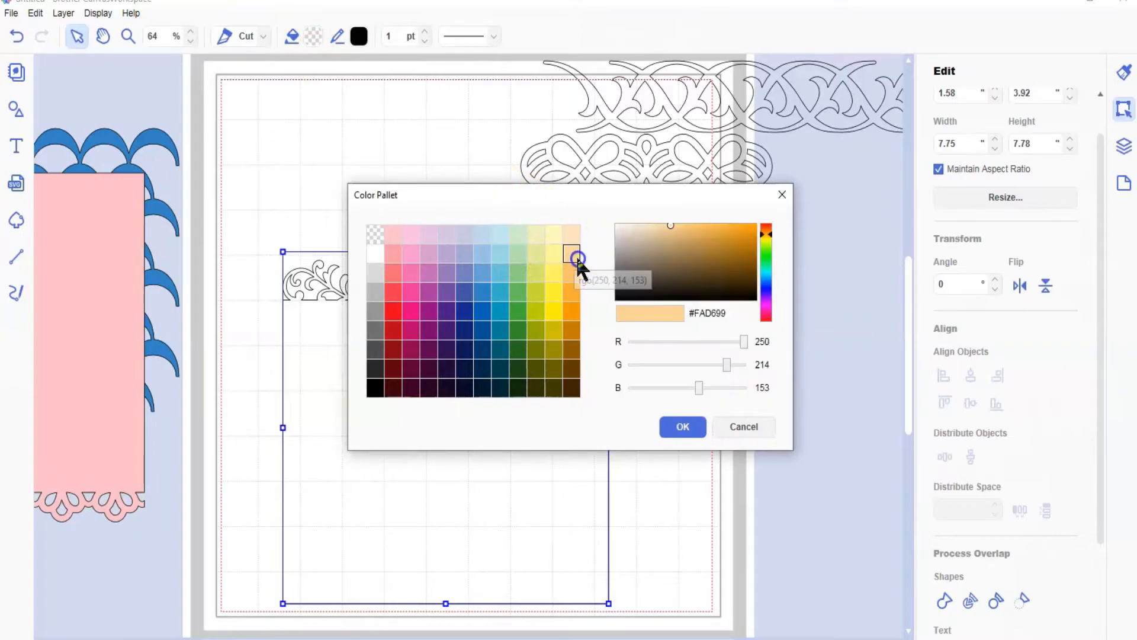
pyautogui.click(683, 428)
# Step: Rotate the orange panel slightly to 358° and lay it over the pink and blue panels beside the mat
pyautogui.moveTo(544, 528); pyautogui.dragTo(479, 502)
pyautogui.moveTo(372, 208)
pyautogui.mouseDown()
pyautogui.moveTo(551, 261)
pyautogui.moveTo(641, 408)
pyautogui.moveTo(536, 302)
pyautogui.moveTo(290, 202)
pyautogui.moveTo(365, 223)
pyautogui.mouseUp()
pyautogui.moveTo(409, 444); pyautogui.dragTo(24, 350)
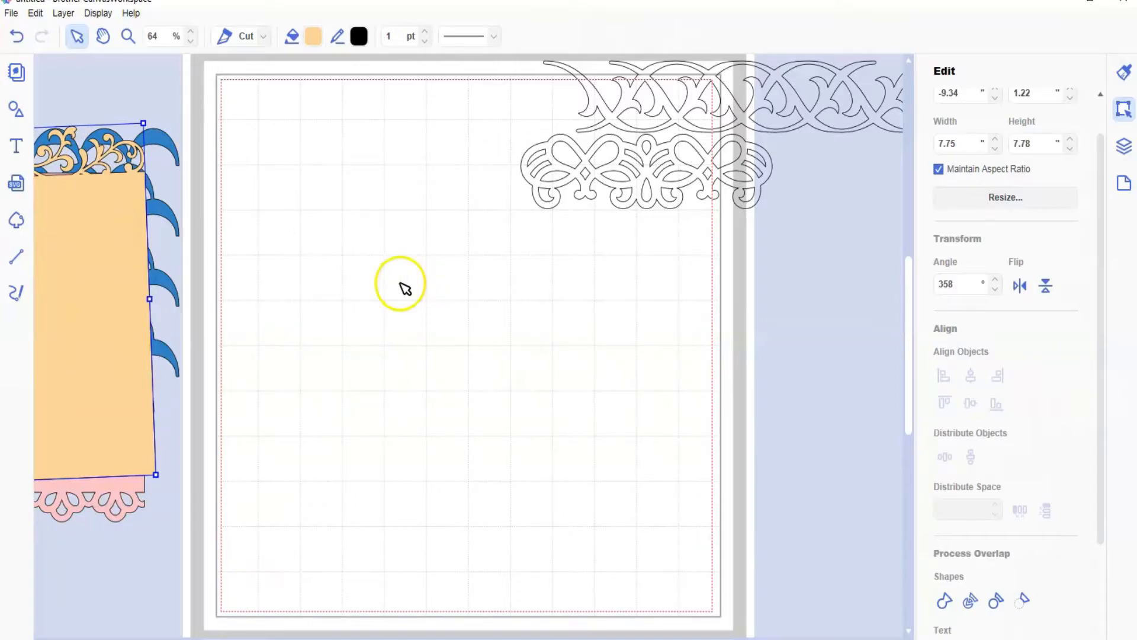
# Step: Move the interlaced border to the lower part of the mat and add a plain square with its width set to 7.75 in
pyautogui.click(668, 131)
pyautogui.moveTo(668, 131); pyautogui.dragTo(464, 456)
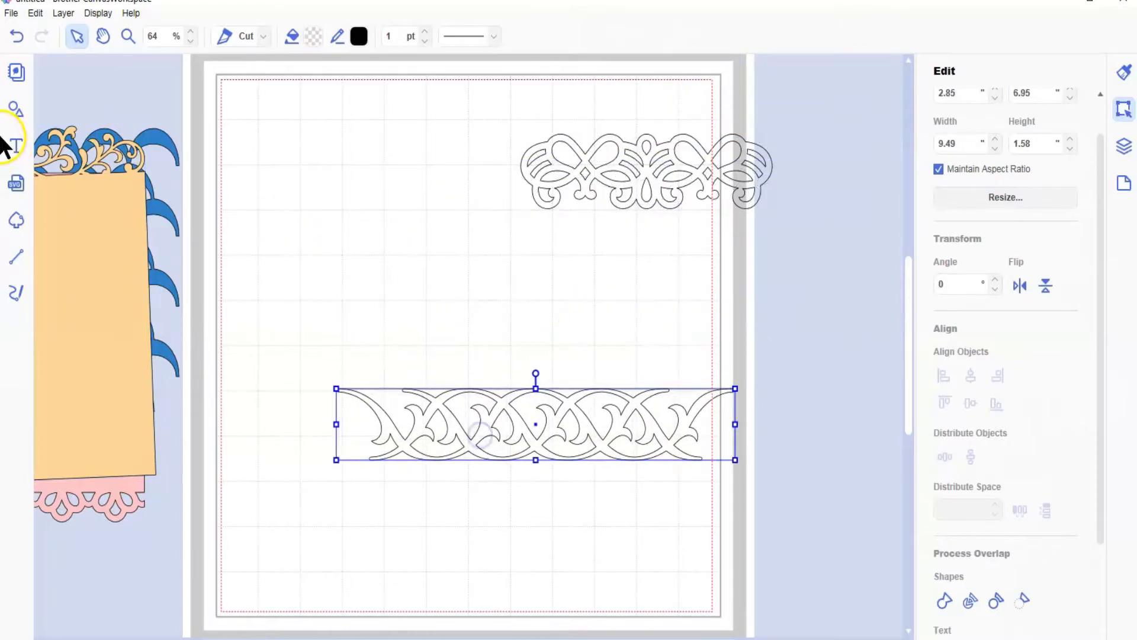
pyautogui.click(14, 111)
pyautogui.click(102, 124)
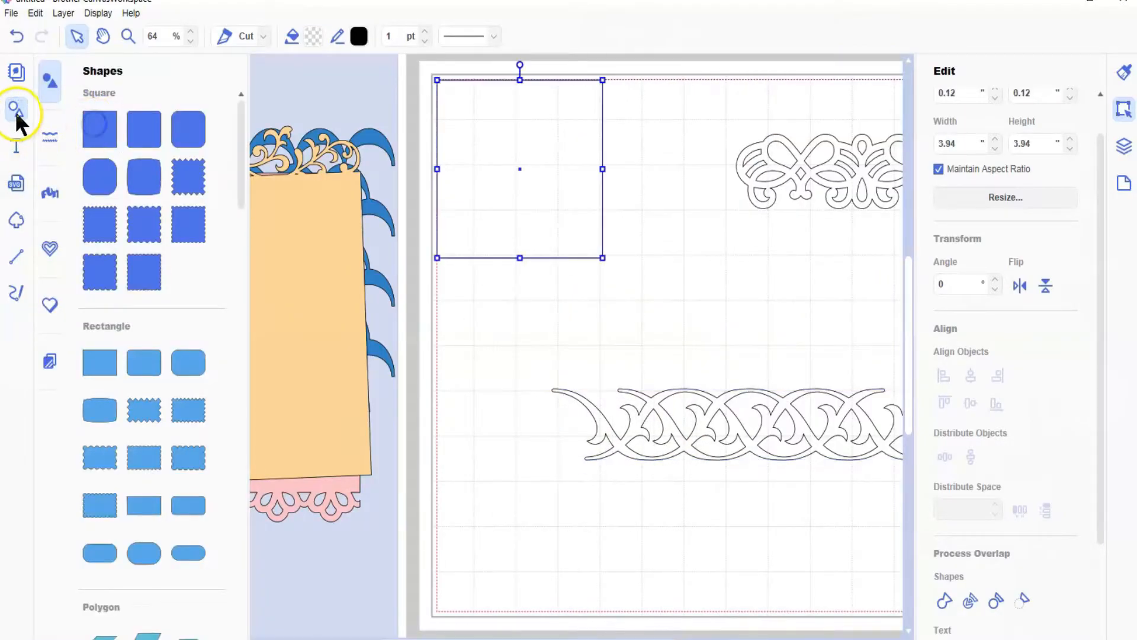
pyautogui.click(16, 113)
pyautogui.moveTo(300, 127); pyautogui.dragTo(385, 240)
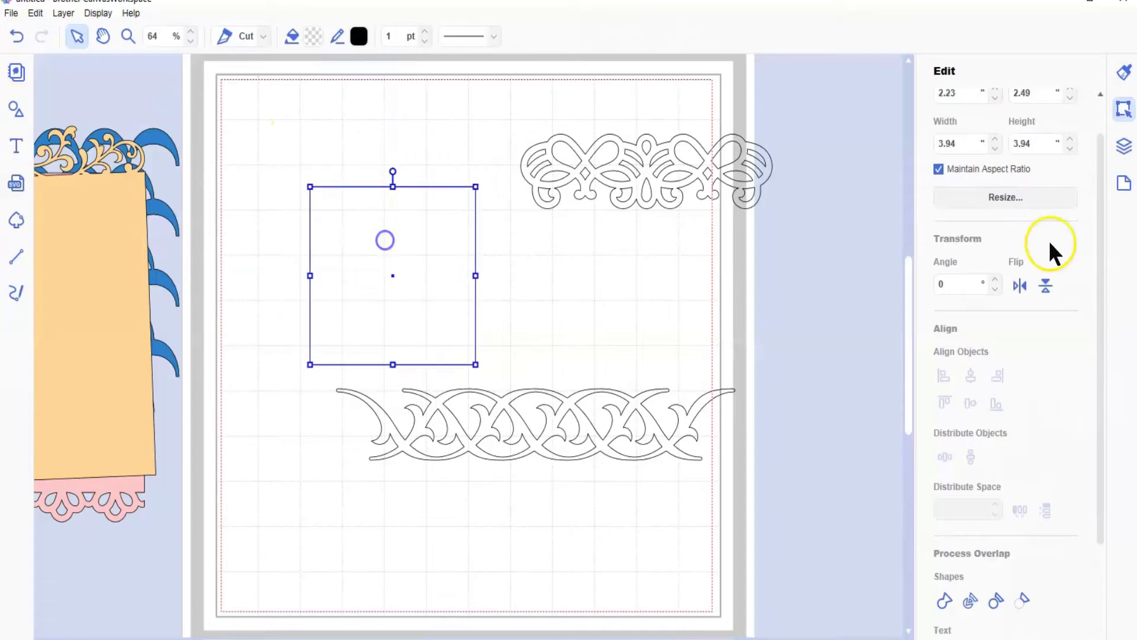
pyautogui.click(936, 144)
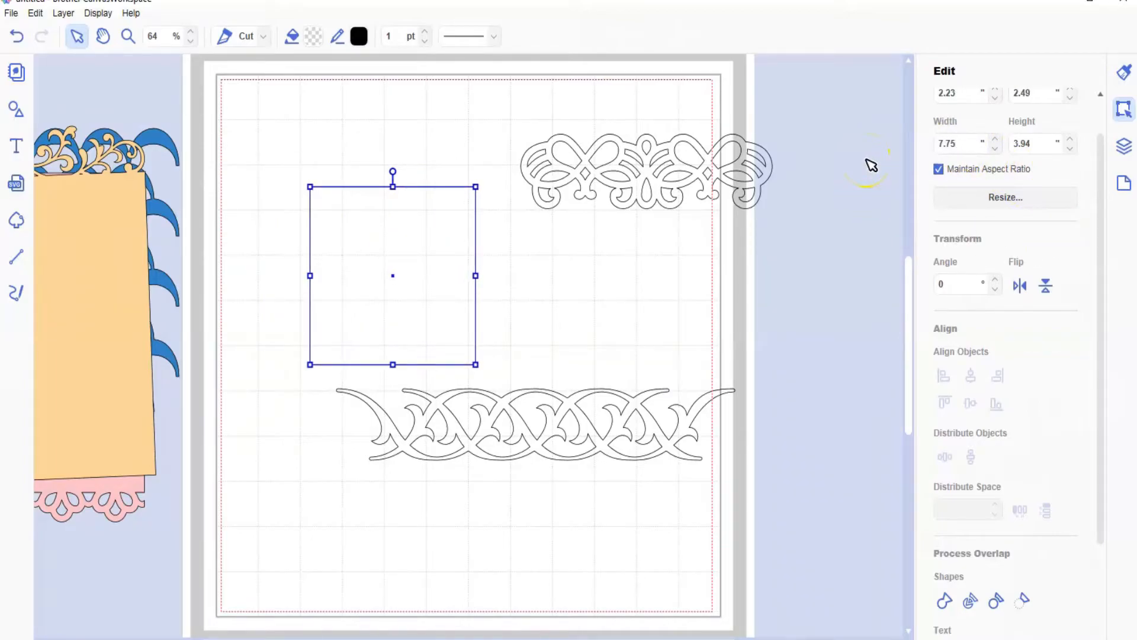
pyautogui.press('Return')
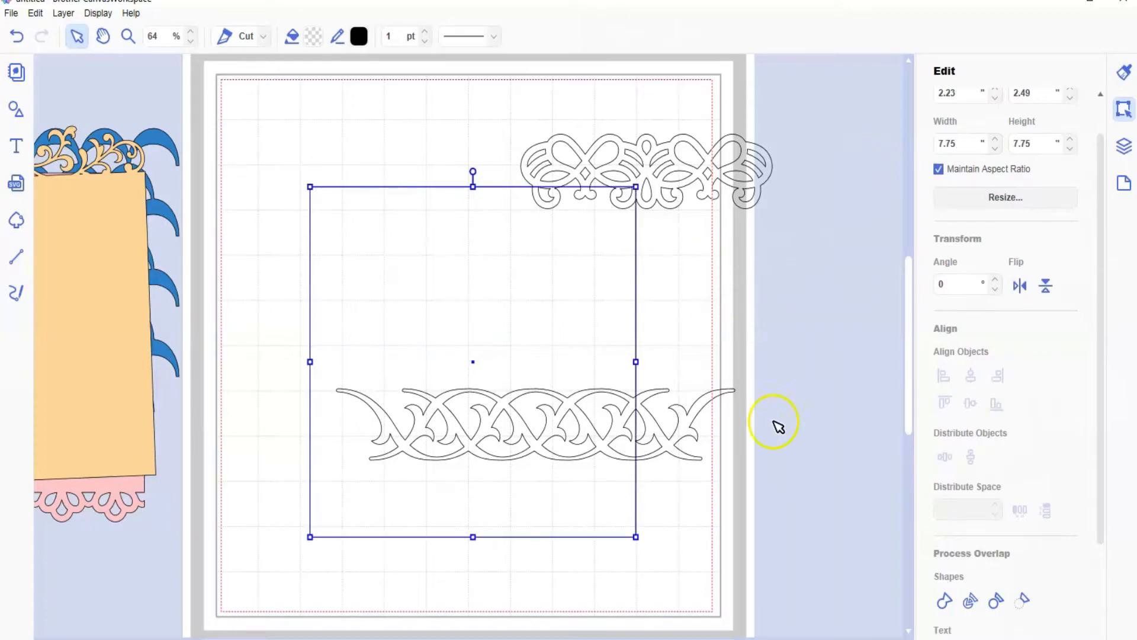
# Step: Move the interlaced border across the square, set its width to 7.5 in, and duplicate it twice
pyautogui.moveTo(622, 428); pyautogui.dragTo(587, 384)
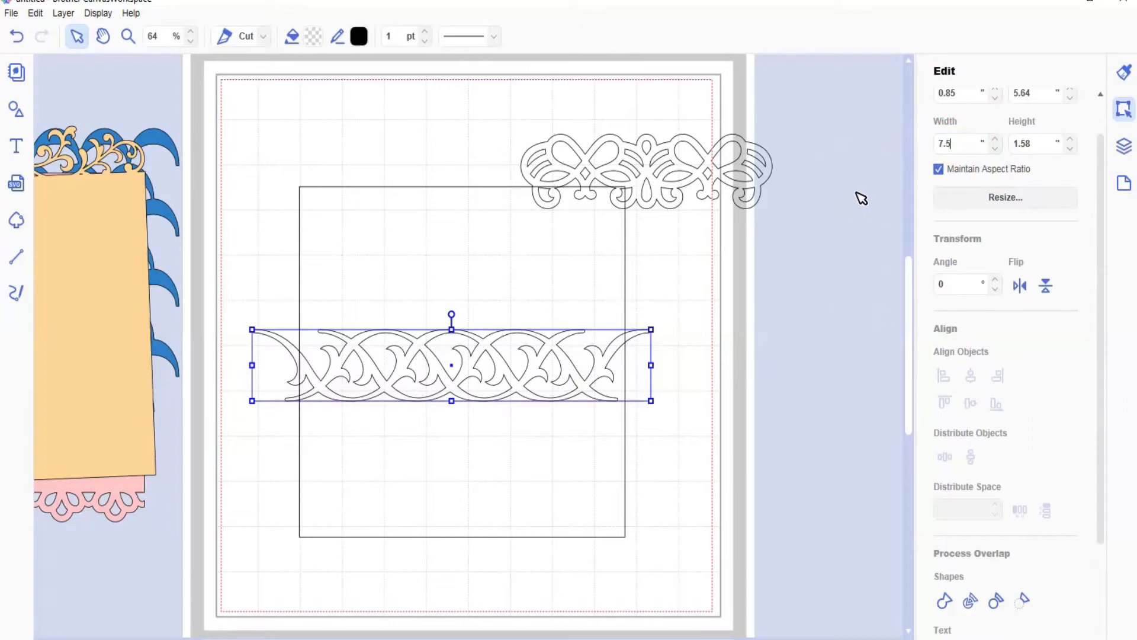
pyautogui.press('Return')
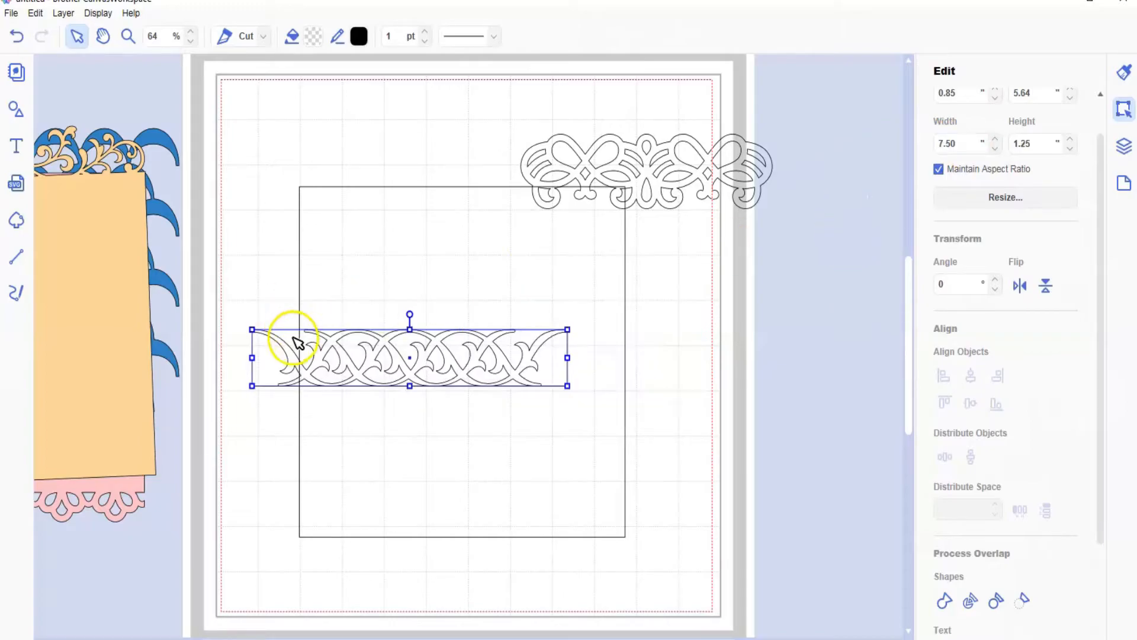
pyautogui.click(64, 13)
pyautogui.click(88, 28)
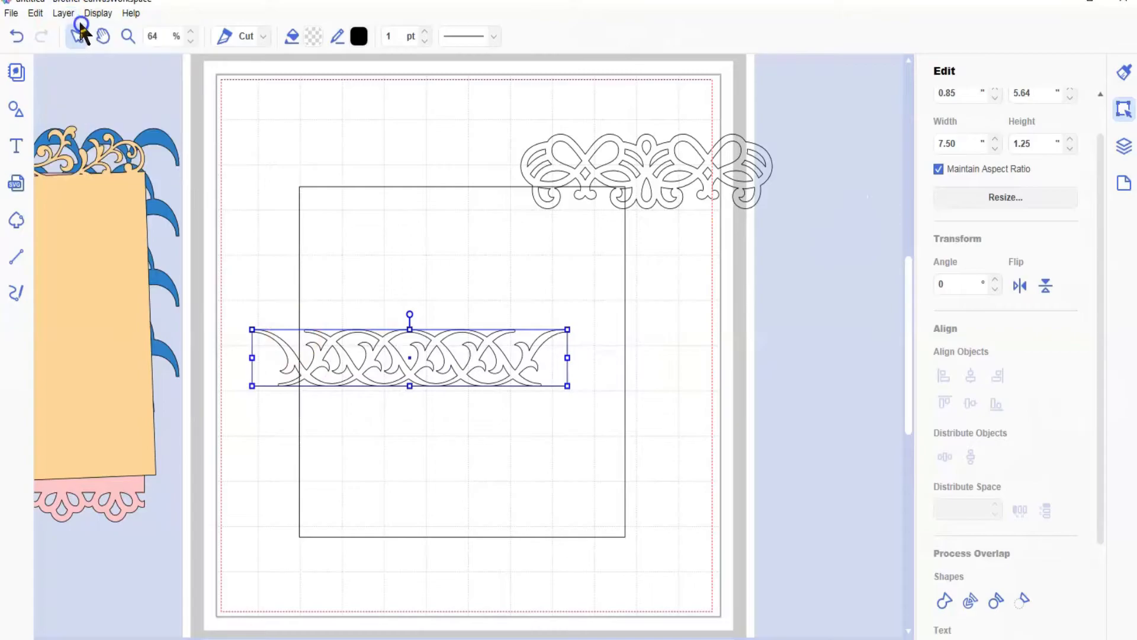
pyautogui.click(63, 13)
pyautogui.click(88, 28)
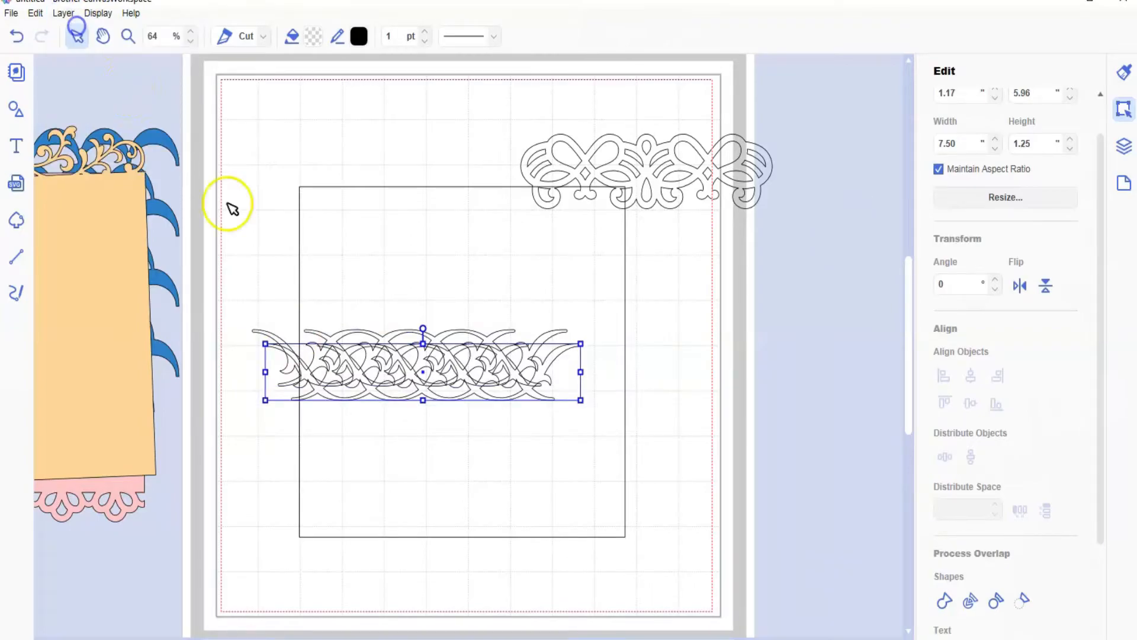
# Step: Spread the three interlaced borders over the square, placing one near its lower edge, one near its upper edge and one in the middle
pyautogui.moveTo(490, 410); pyautogui.dragTo(515, 514)
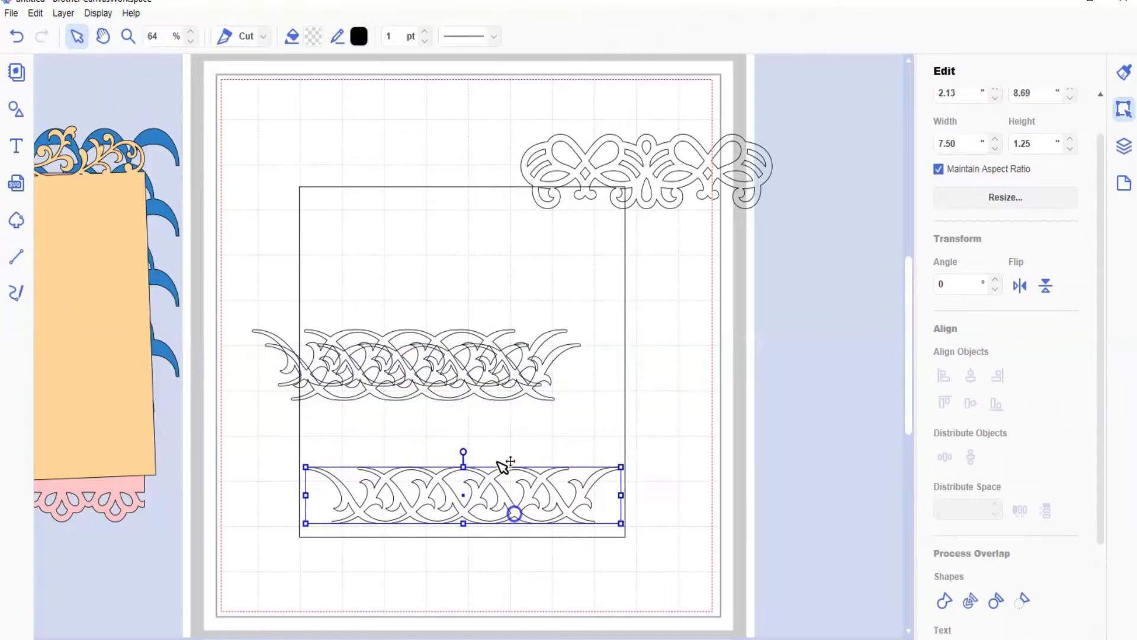
pyautogui.click(477, 395)
pyautogui.moveTo(477, 391); pyautogui.dragTo(515, 258)
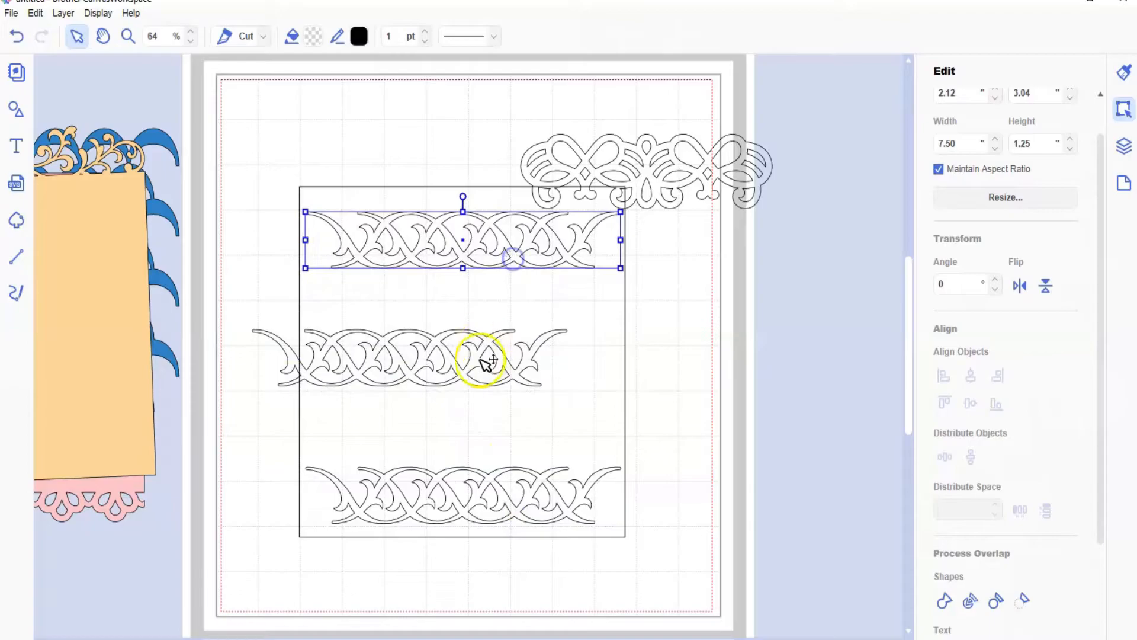
pyautogui.moveTo(464, 373)
pyautogui.mouseDown()
pyautogui.moveTo(507, 377)
pyautogui.moveTo(466, 377)
pyautogui.mouseUp()
pyautogui.moveTo(293, 356); pyautogui.dragTo(343, 358)
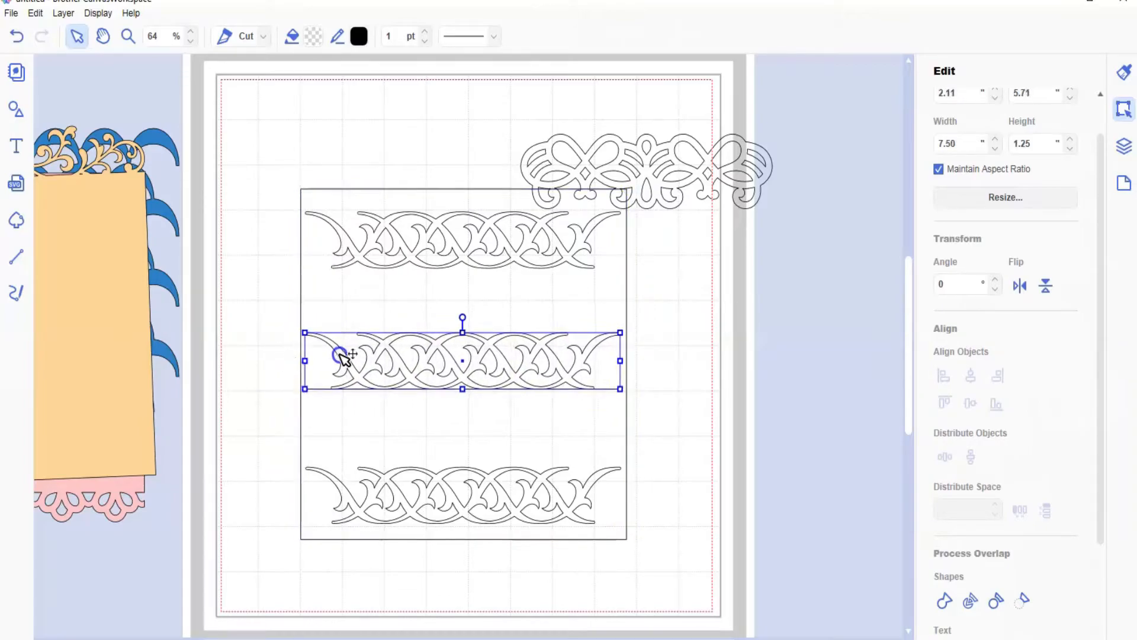
# Step: Select all three interlaced borders and align them to a common horizontal center
pyautogui.keyDown('shift'); pyautogui.click(415, 257); pyautogui.keyUp('shift')
pyautogui.keyDown('shift'); pyautogui.click(456, 502); pyautogui.keyUp('shift')
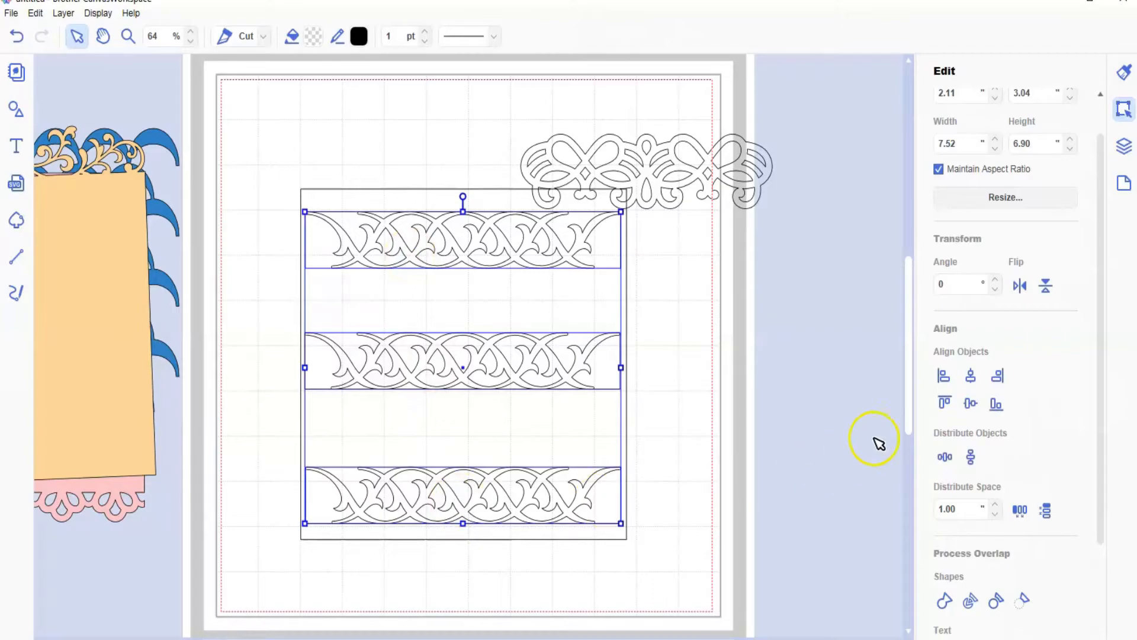
pyautogui.click(970, 377)
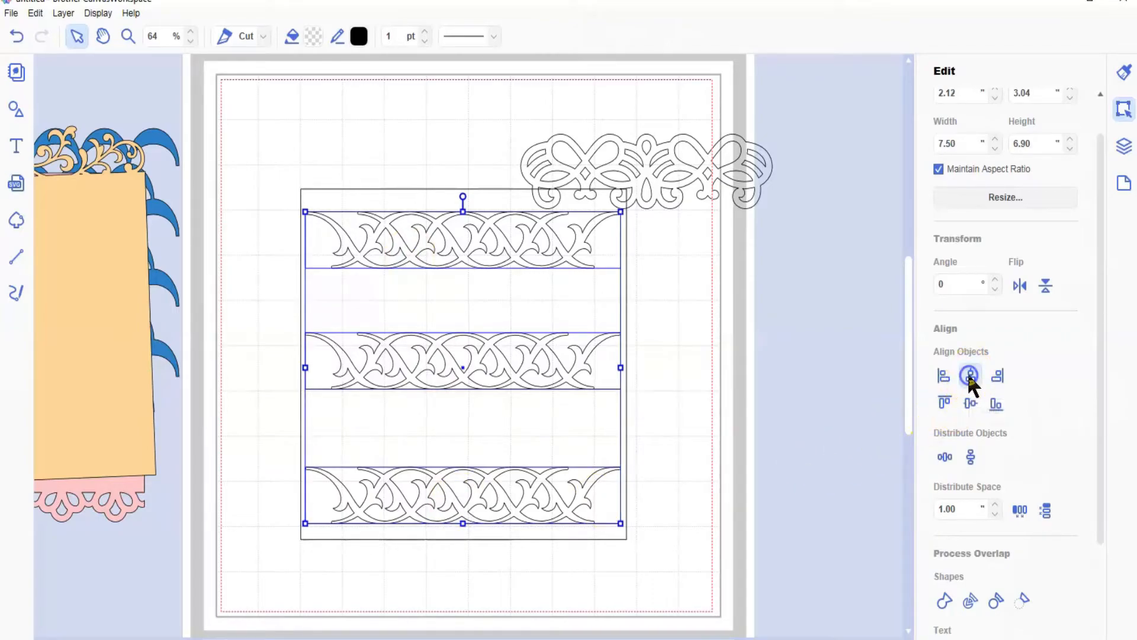
pyautogui.click(691, 426)
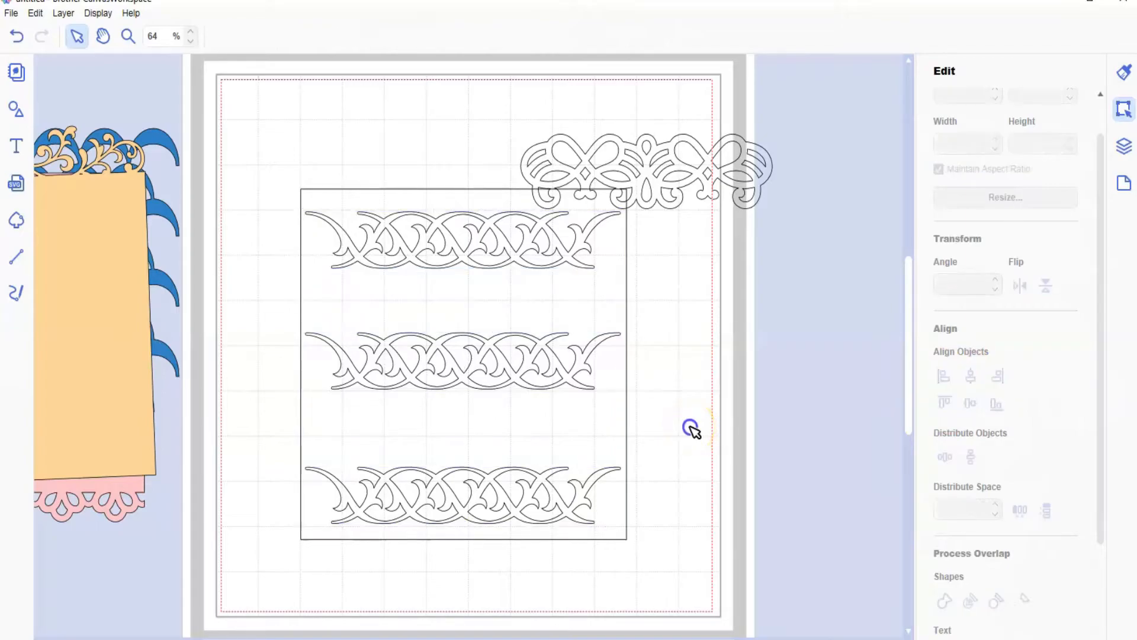
# Step: Move the butterfly-like flourish clear of the square, to about X 10.16, Y 0.18 in, and send the square to the back
pyautogui.moveTo(659, 190); pyautogui.dragTo(782, 137)
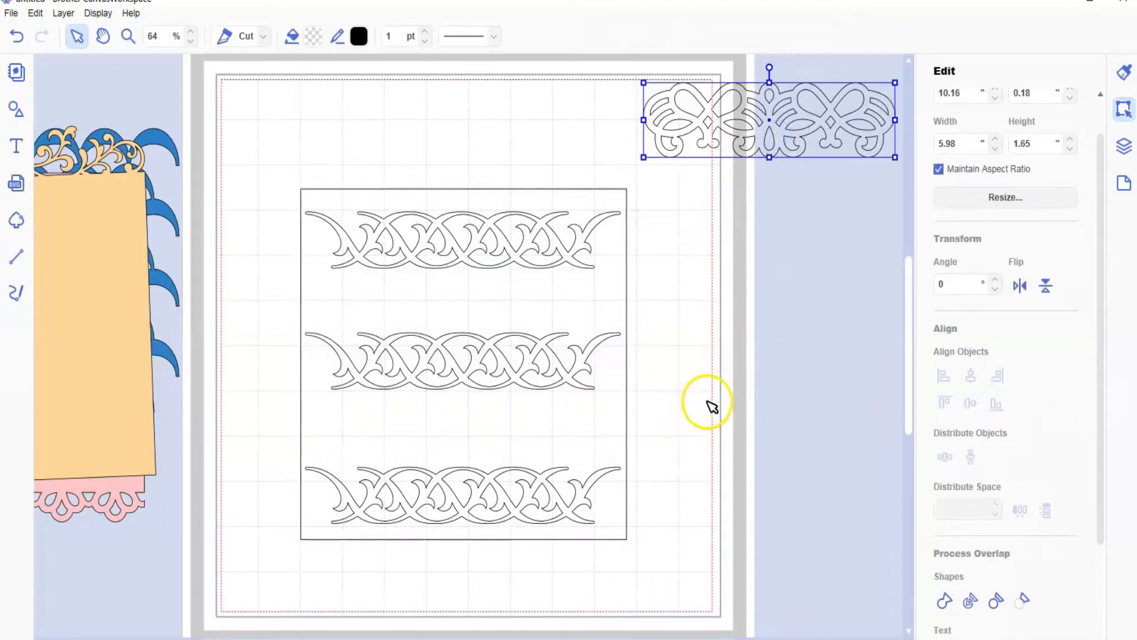
pyautogui.click(616, 432)
pyautogui.rightClick(613, 429)
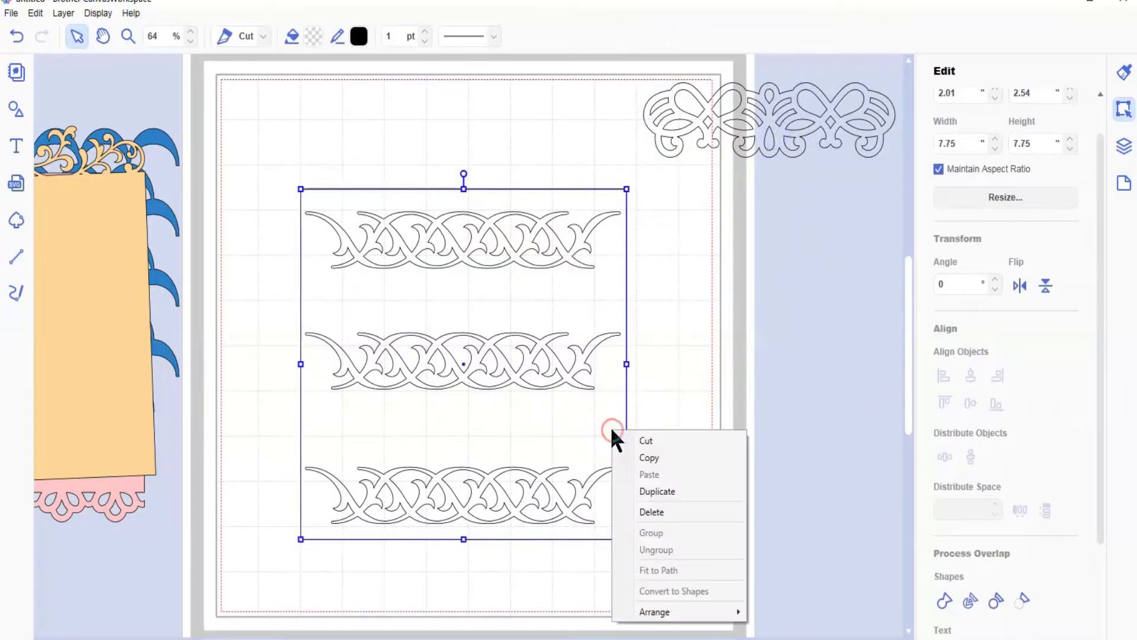
pyautogui.moveTo(679, 609)
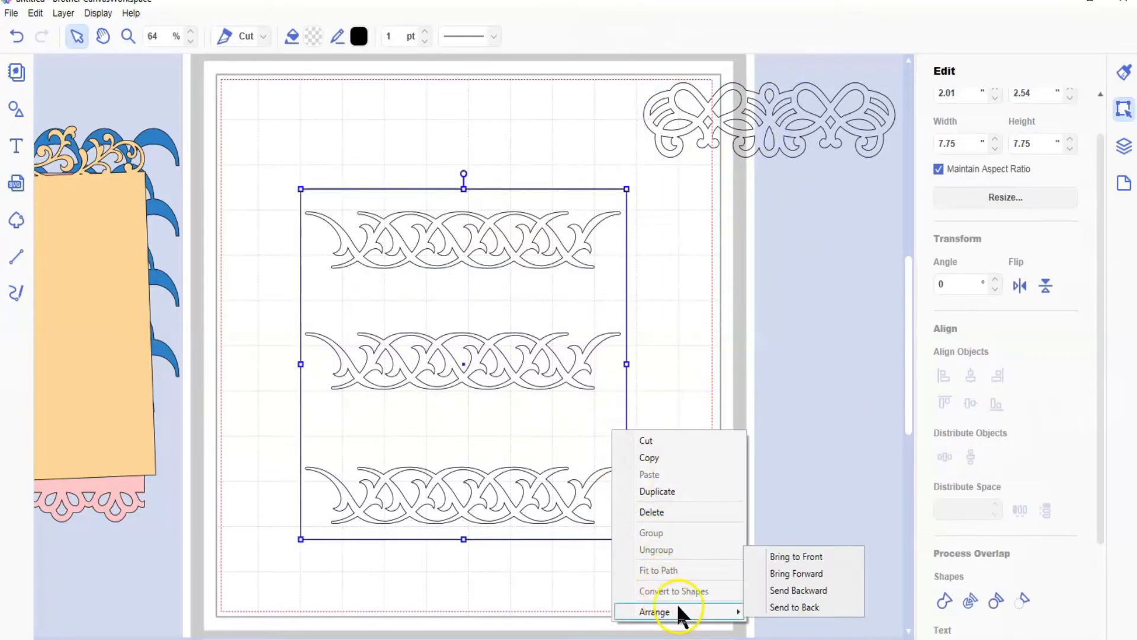
pyautogui.click(780, 608)
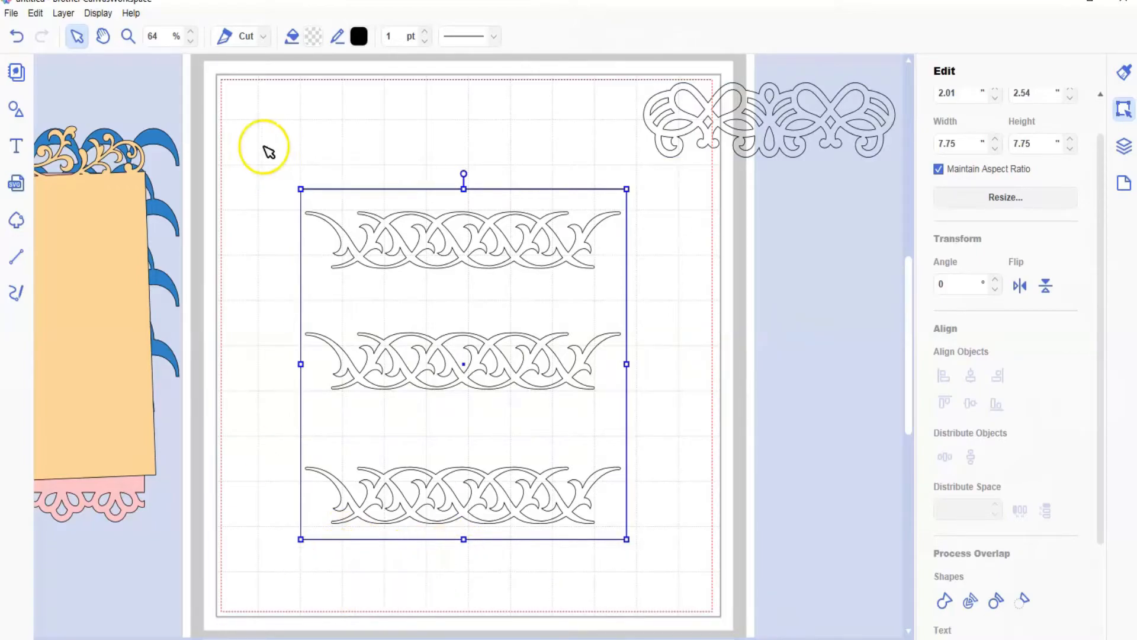
# Step: Try subtracting the three interlaced borders from the square, and undo the operation
pyautogui.moveTo(265, 150); pyautogui.dragTo(553, 564)
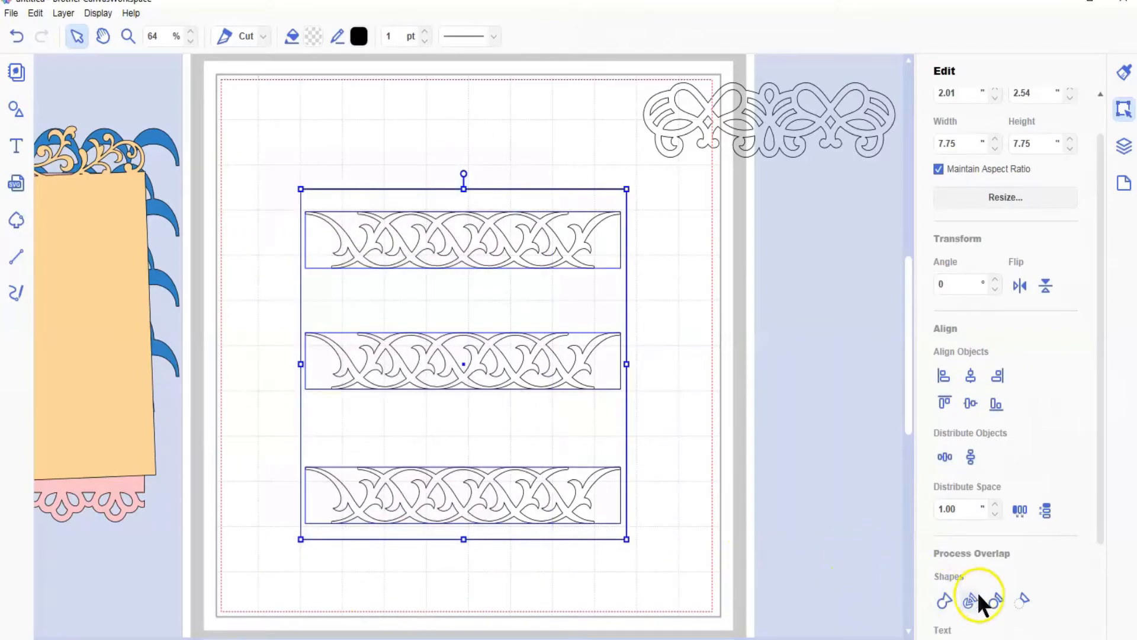
pyautogui.click(1021, 601)
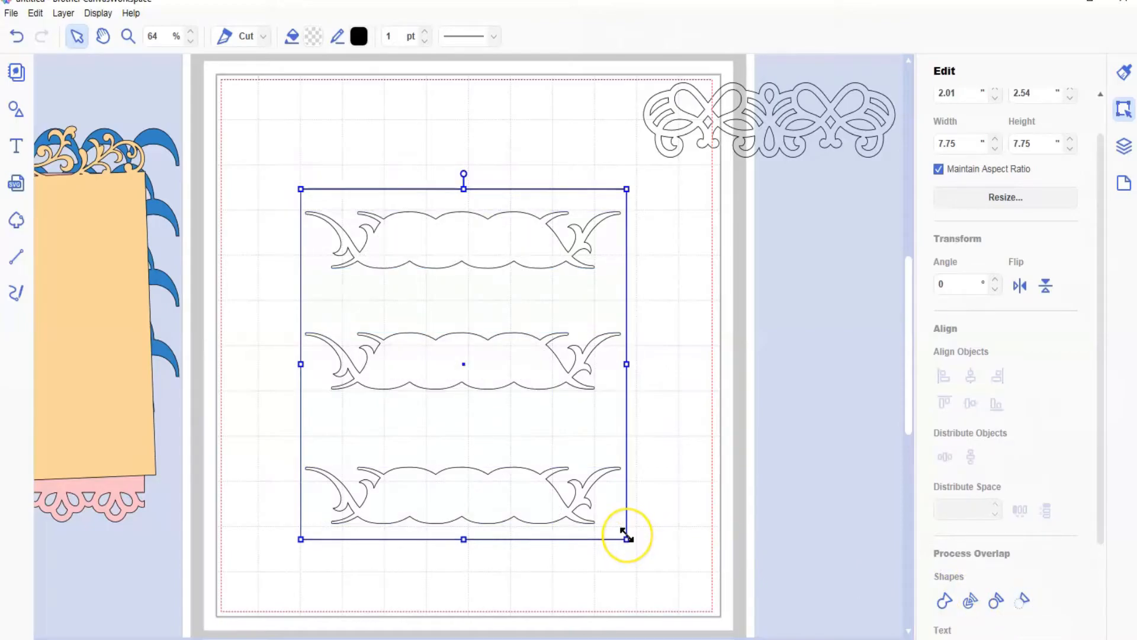
pyautogui.click(16, 39)
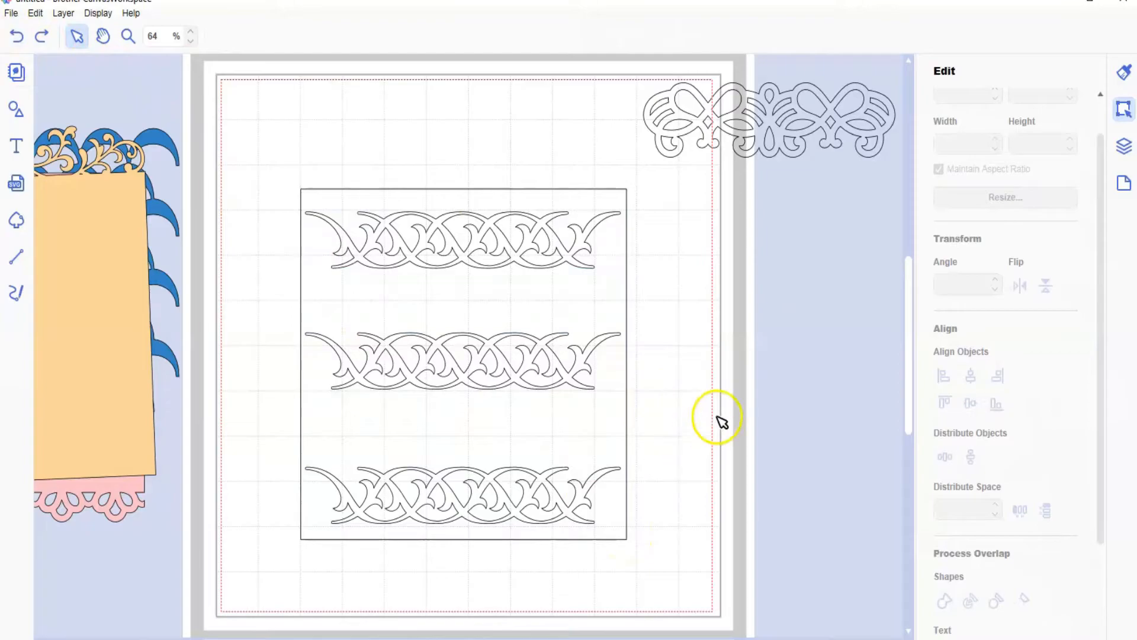
# Step: Delete the upper and lower interlaced borders and move the middle one toward the right, to about X 9.11, Y 6.56 in
pyautogui.click(517, 258)
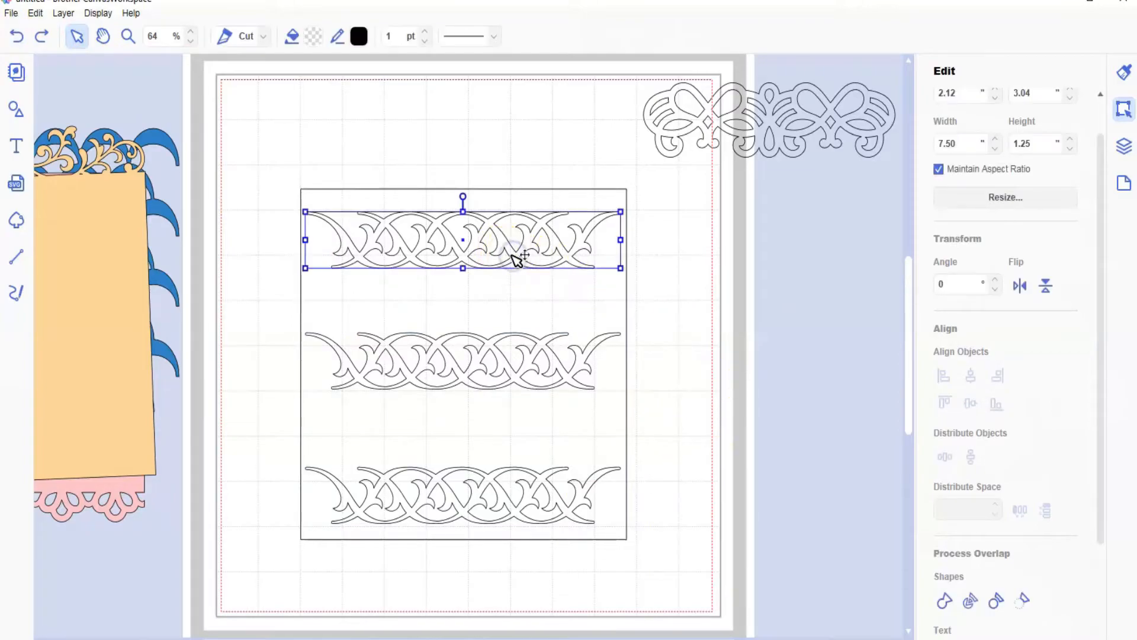
pyautogui.press('Delete')
pyautogui.click(519, 512)
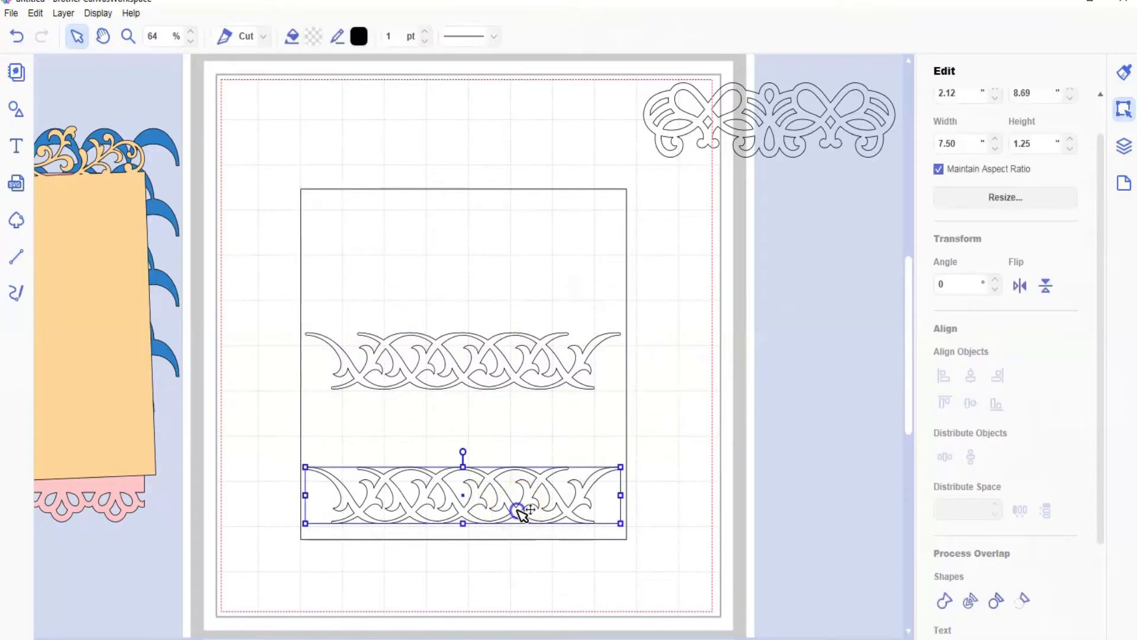
pyautogui.moveTo(523, 513); pyautogui.dragTo(495, 348)
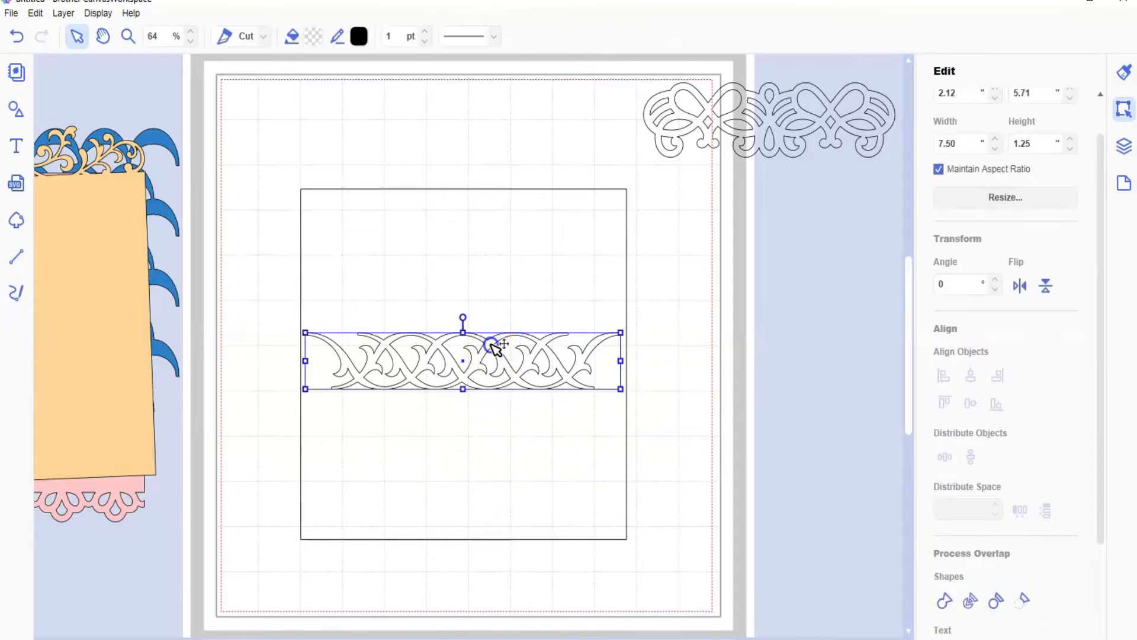
pyautogui.moveTo(495, 349); pyautogui.dragTo(751, 407)
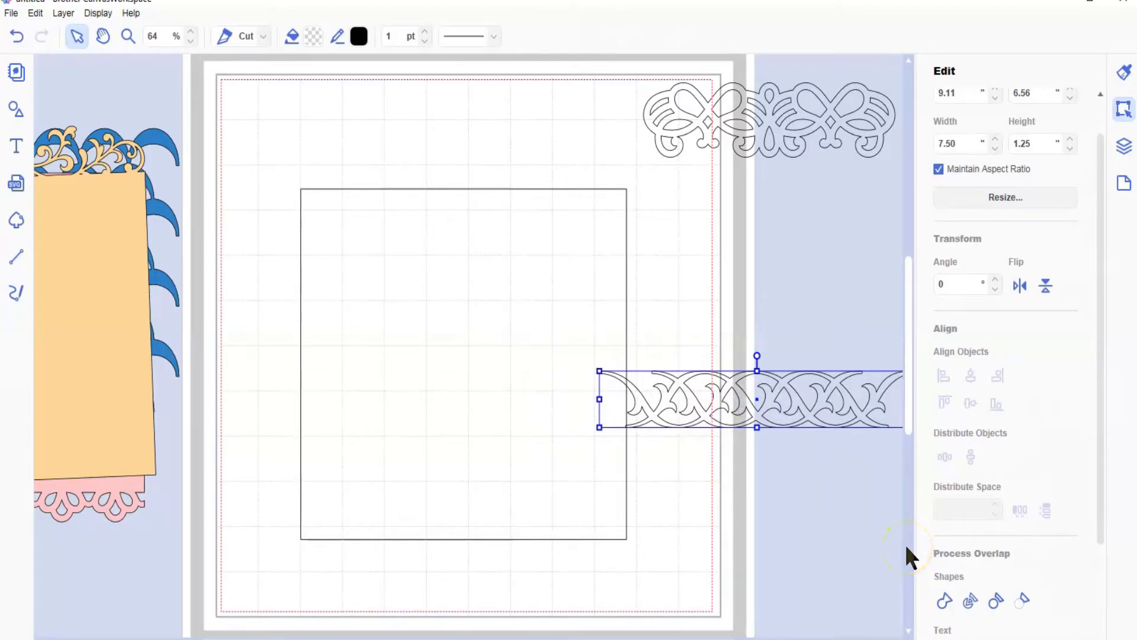
# Step: Divide the interlaced border into separate shapes and send its main outline to the back
pyautogui.click(970, 601)
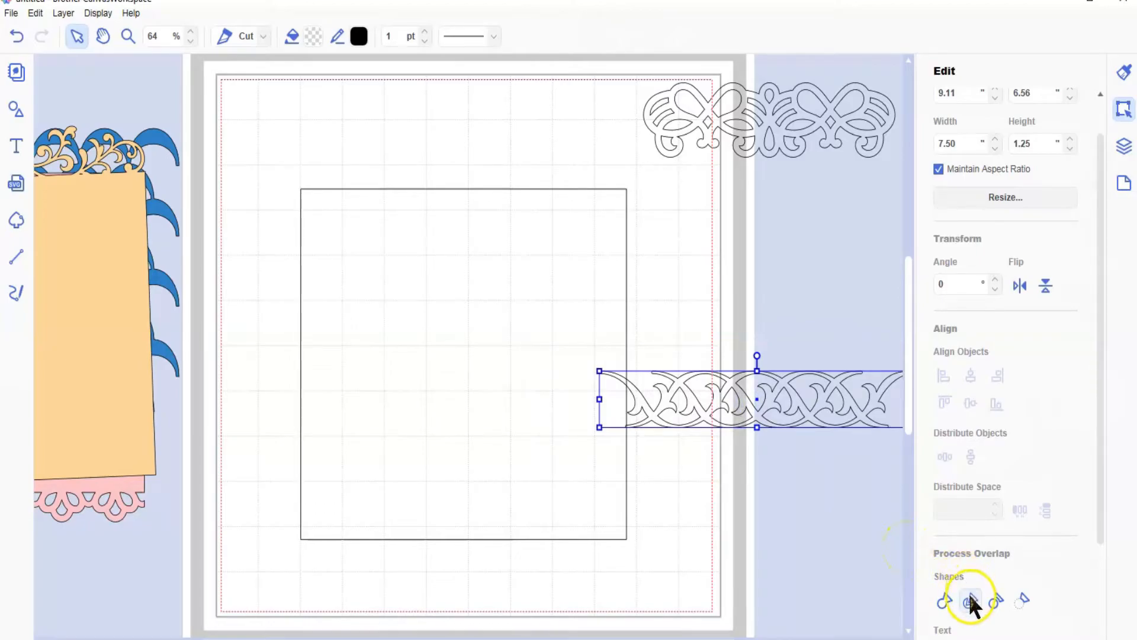
pyautogui.click(732, 500)
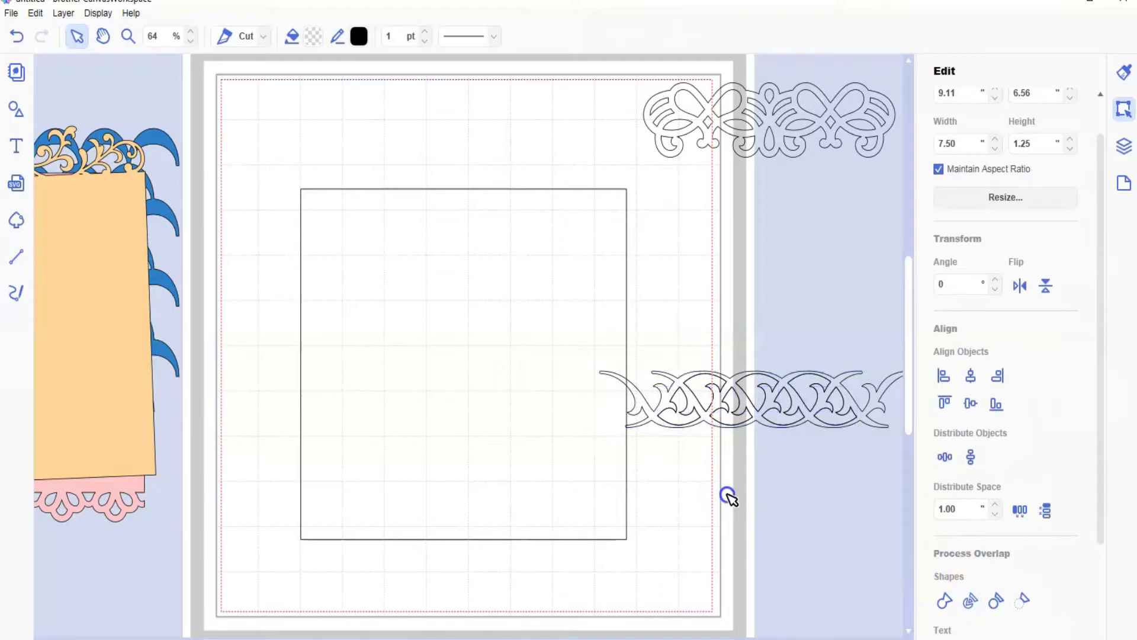
pyautogui.click(654, 419)
pyautogui.click(645, 406)
pyautogui.rightClick(642, 405)
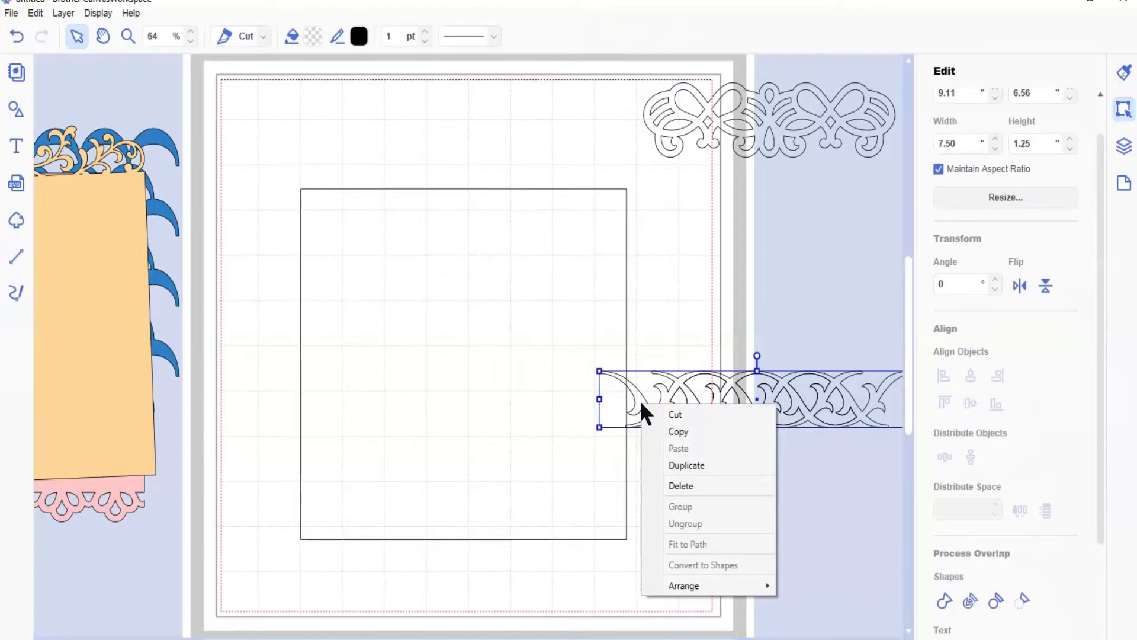
pyautogui.click(703, 584)
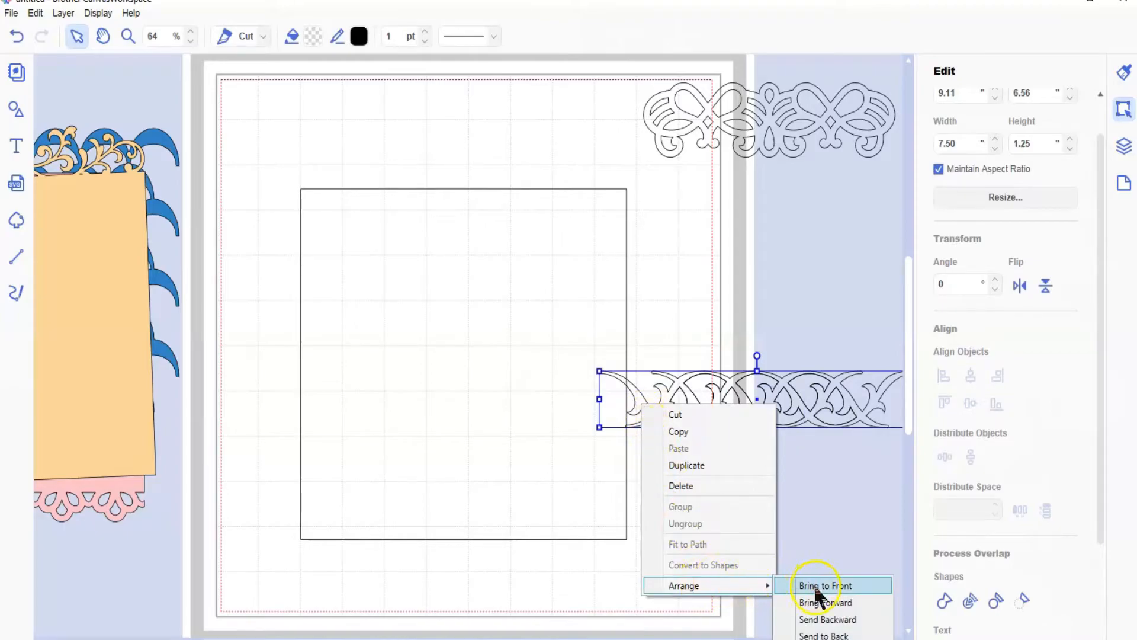
pyautogui.click(823, 635)
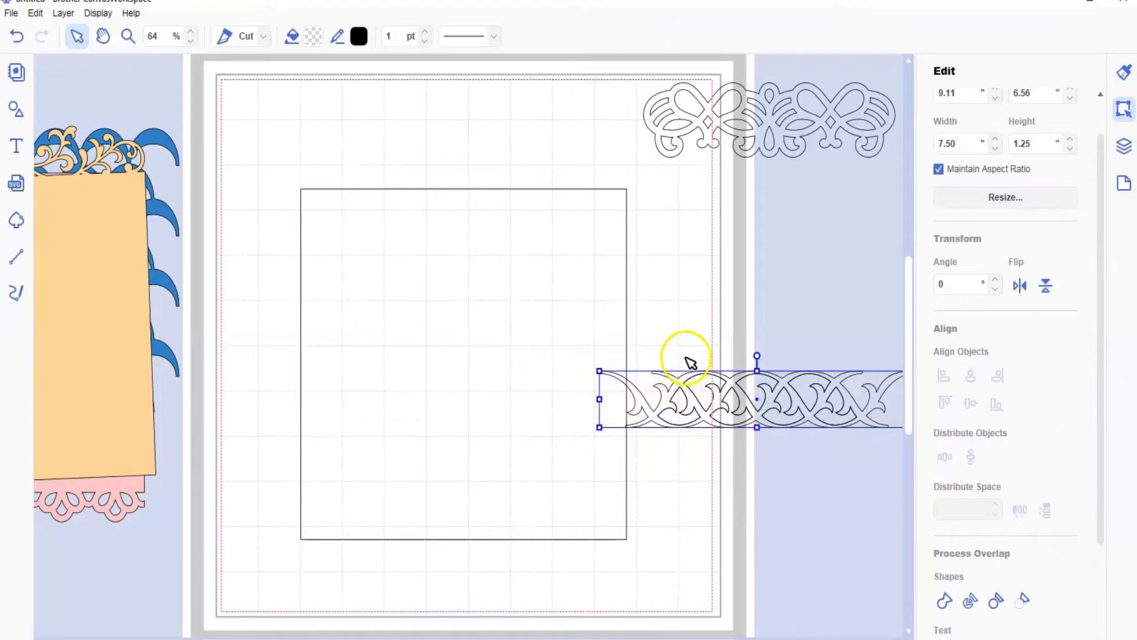
# Step: Subtract the inner pieces from the border outline and move the border to the square's middle, about X 2.15, Y 5.73 in
pyautogui.moveTo(648, 341); pyautogui.dragTo(872, 490)
pyautogui.click(1025, 600)
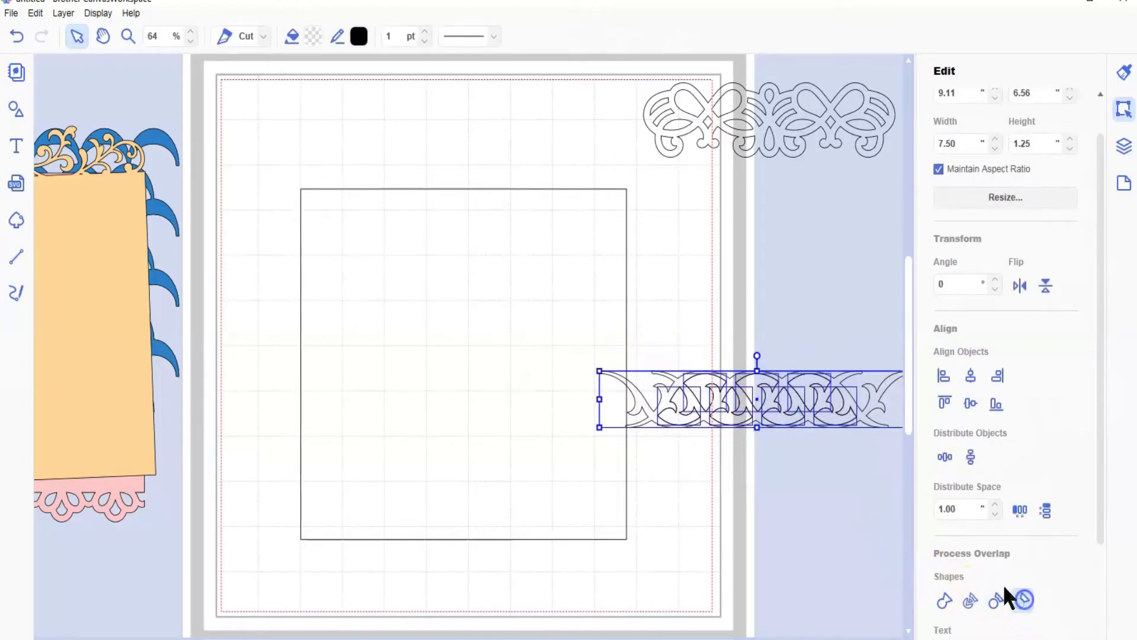
pyautogui.moveTo(794, 393); pyautogui.dragTo(500, 355)
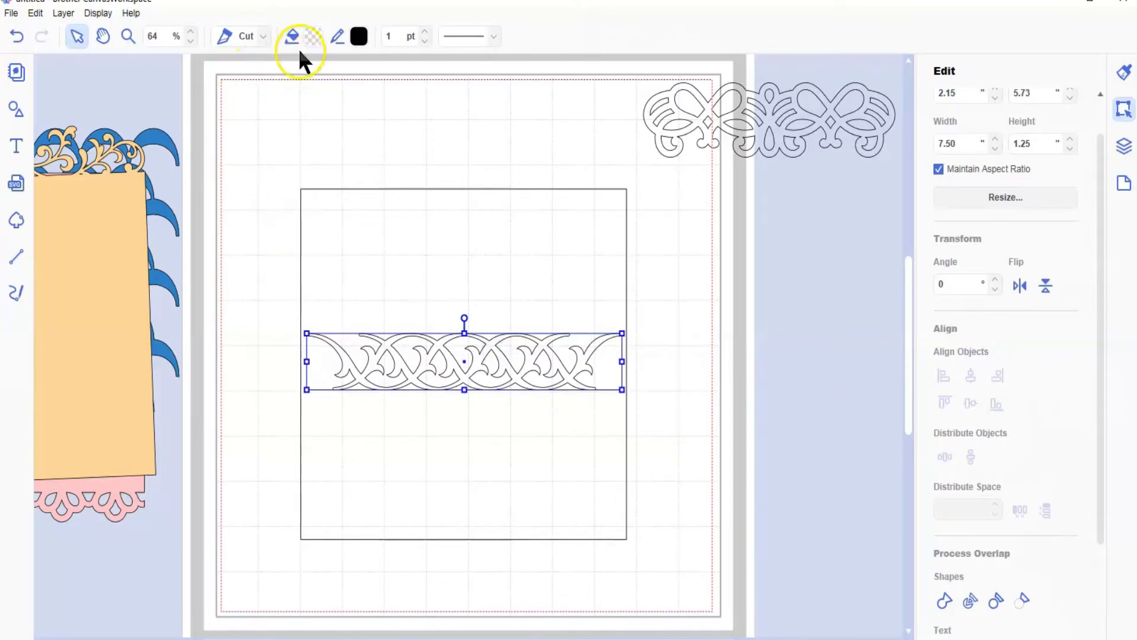
# Step: Duplicate the interlaced border twice, placing one copy near the square's lower edge and the other near its upper edge
pyautogui.click(63, 13)
pyautogui.click(89, 29)
pyautogui.click(63, 13)
pyautogui.click(89, 30)
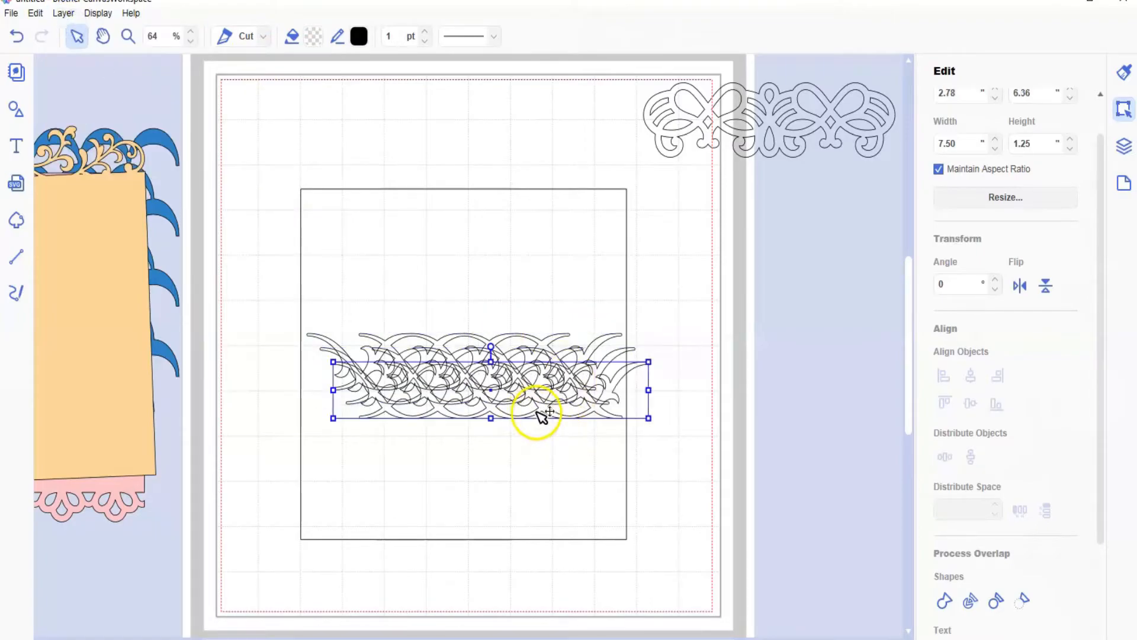
pyautogui.moveTo(541, 409); pyautogui.dragTo(514, 515)
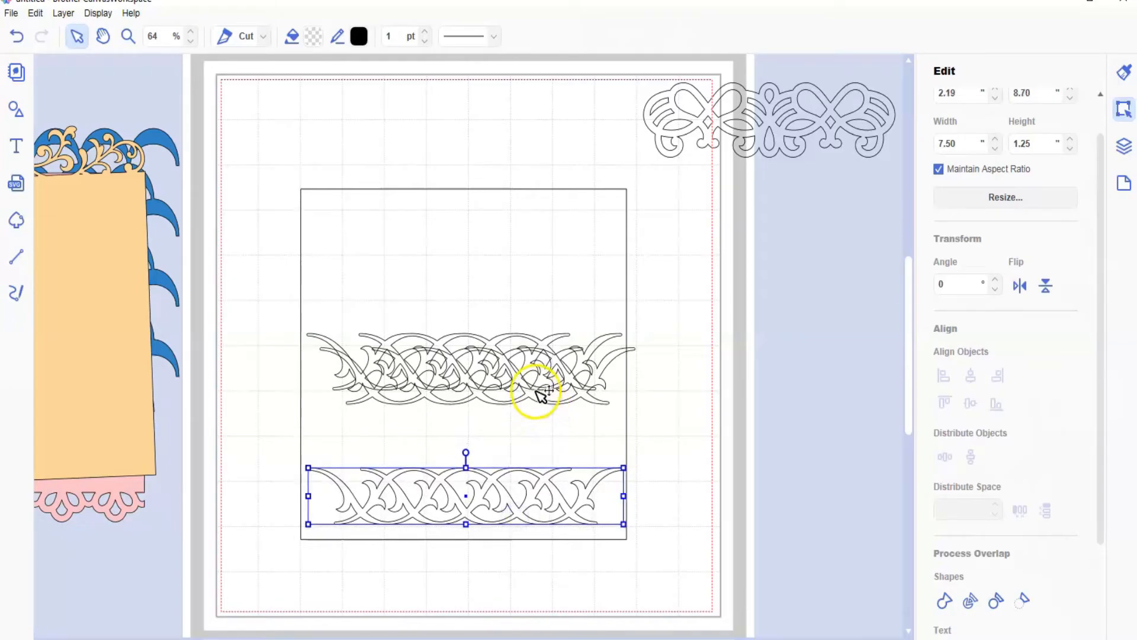
pyautogui.moveTo(537, 398); pyautogui.dragTo(522, 260)
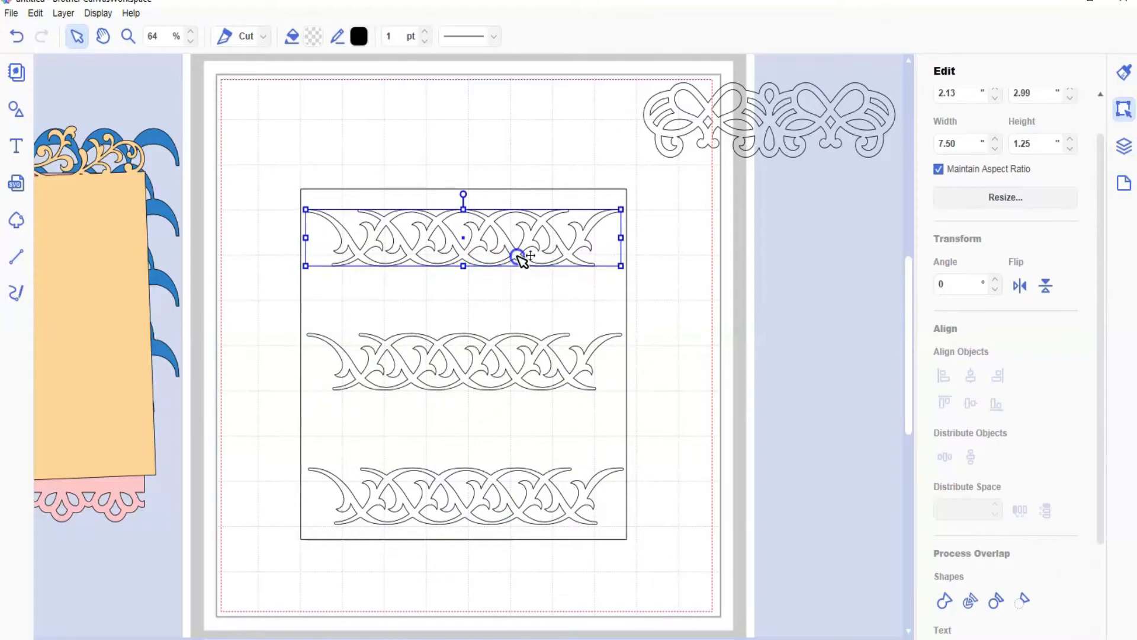
# Step: Align the three interlaced borders to a common horizontal center and subtract them from the 7.75 in square
pyautogui.keyDown('shift'); pyautogui.click(440, 351); pyautogui.keyUp('shift')
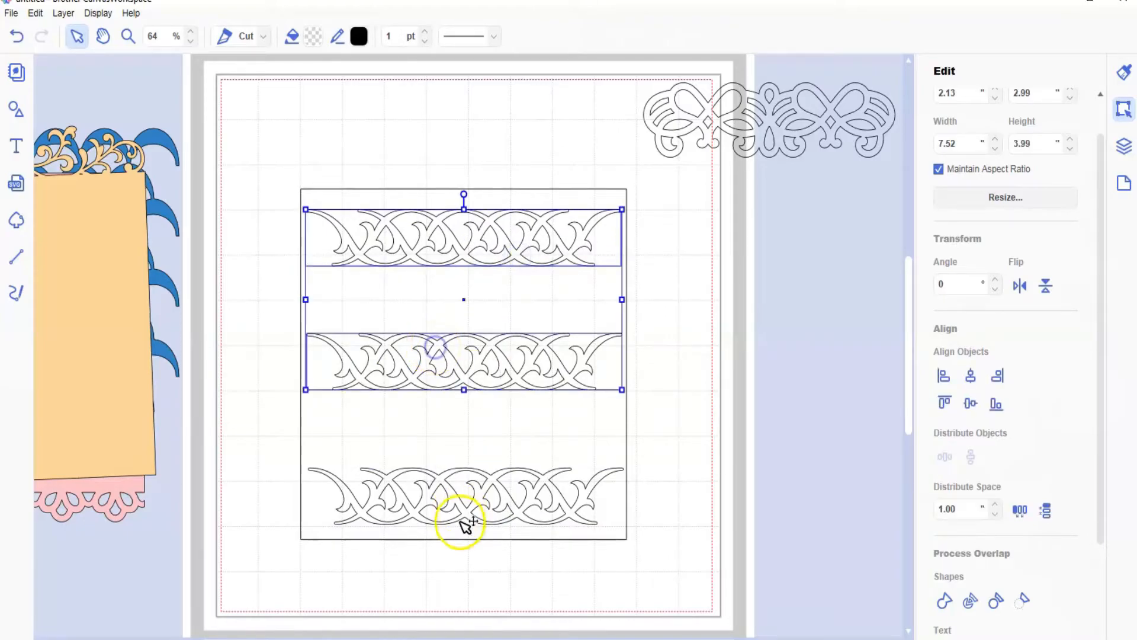
pyautogui.keyDown('shift'); pyautogui.click(467, 511); pyautogui.keyUp('shift')
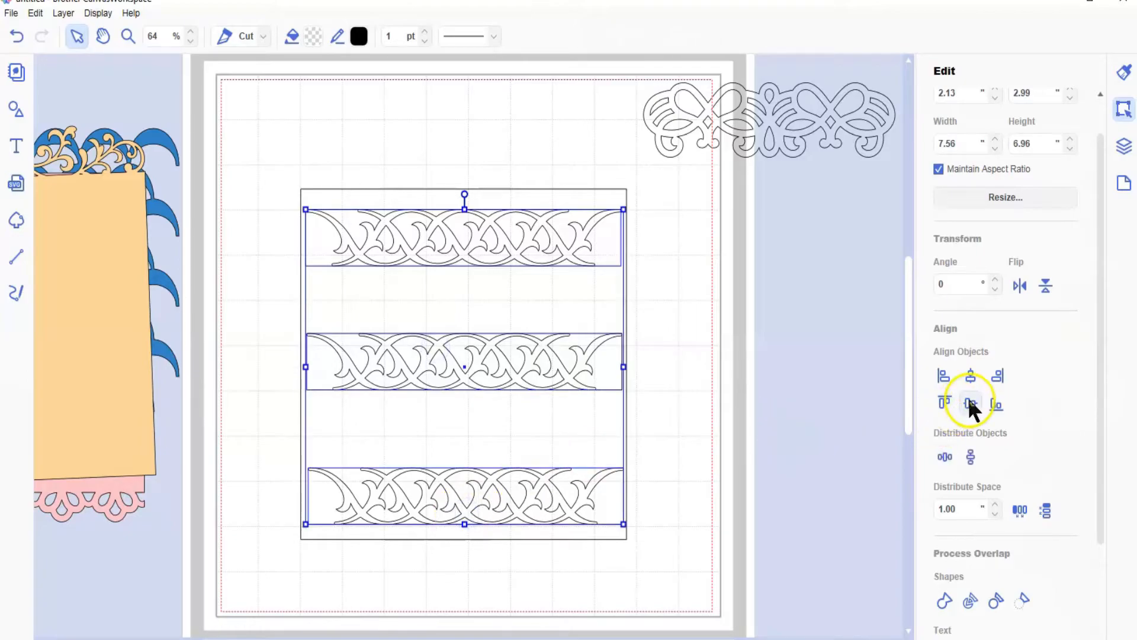
pyautogui.click(971, 374)
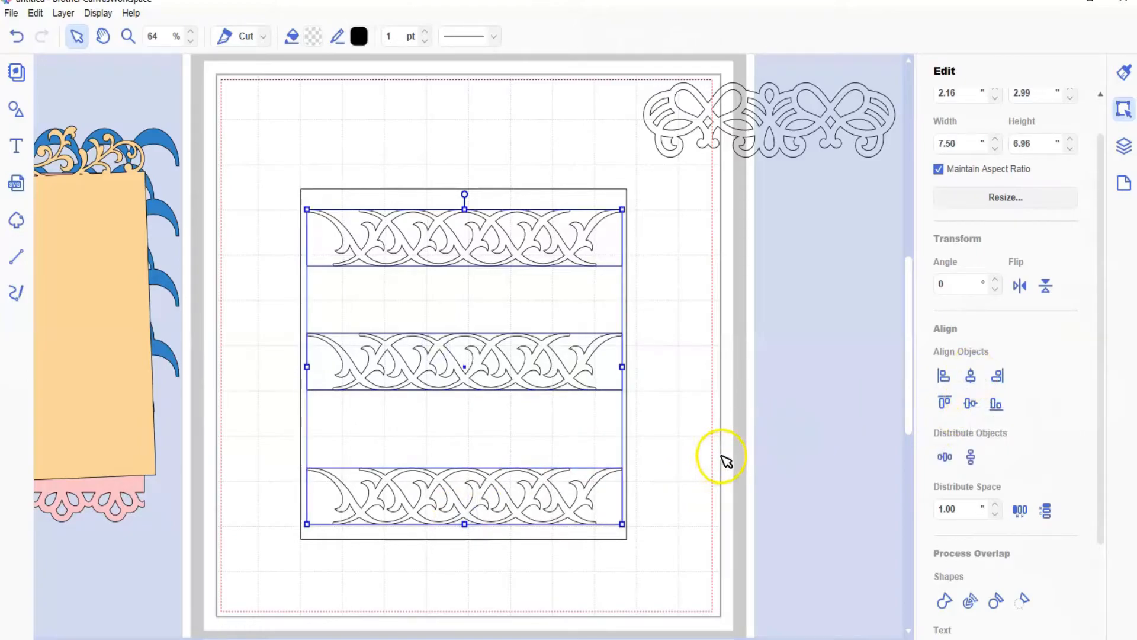
pyautogui.keyDown('shift'); pyautogui.click(323, 198); pyautogui.keyUp('shift')
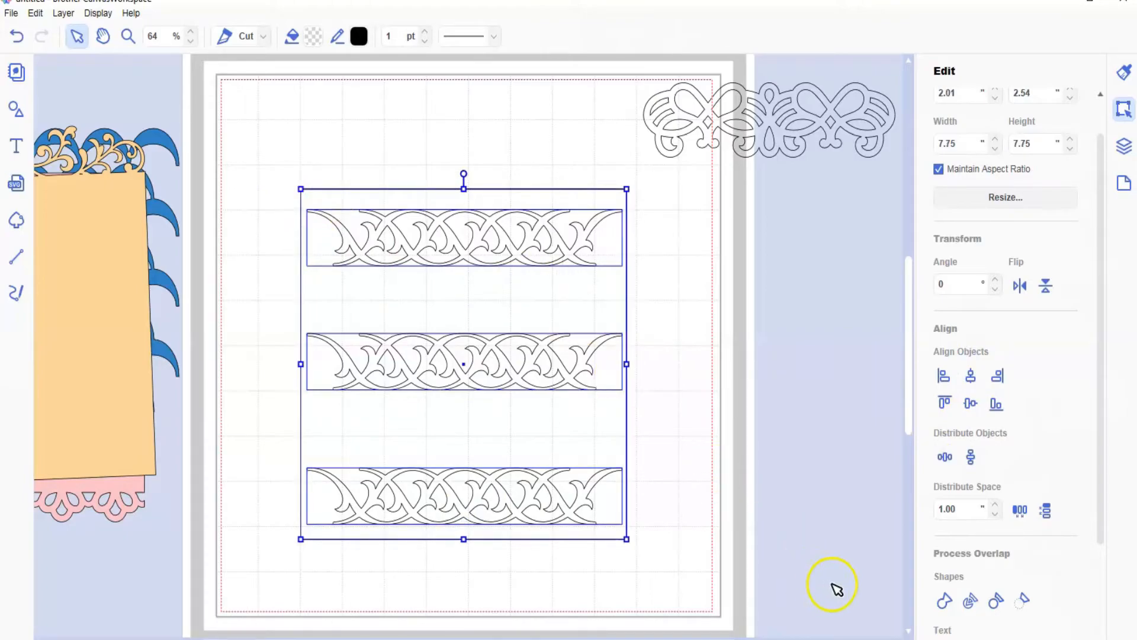
pyautogui.click(1016, 602)
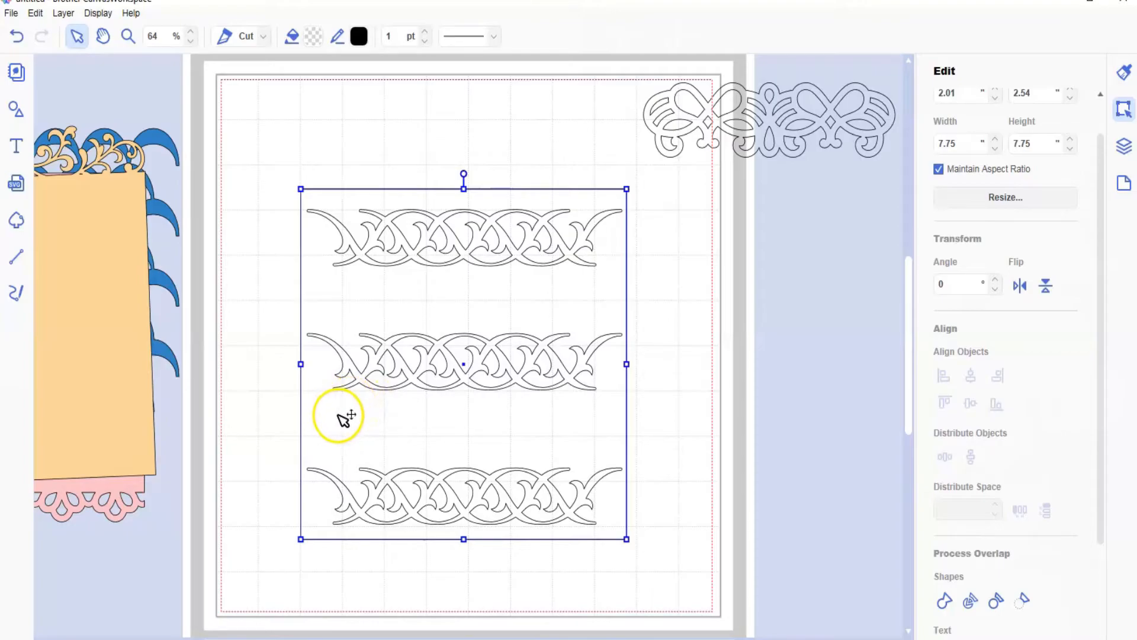
# Step: Fill the cut-out panel with light purple #D2C6E1 and move it onto the colored panel stack, about X -9.83, Y 1.75 in
pyautogui.click(309, 32)
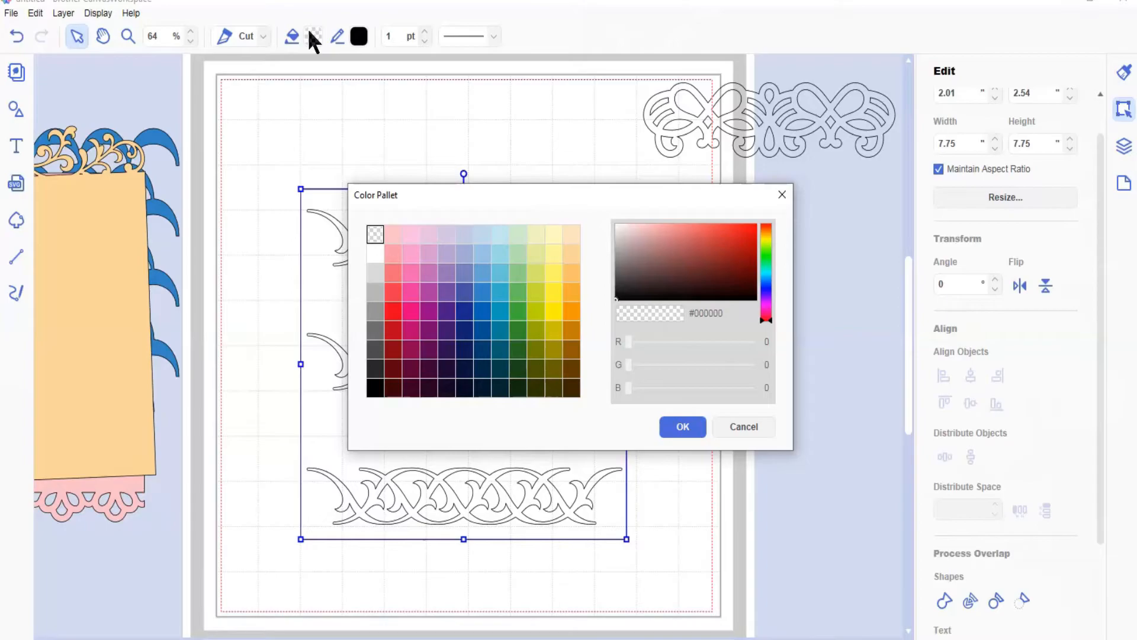
pyautogui.click(450, 235)
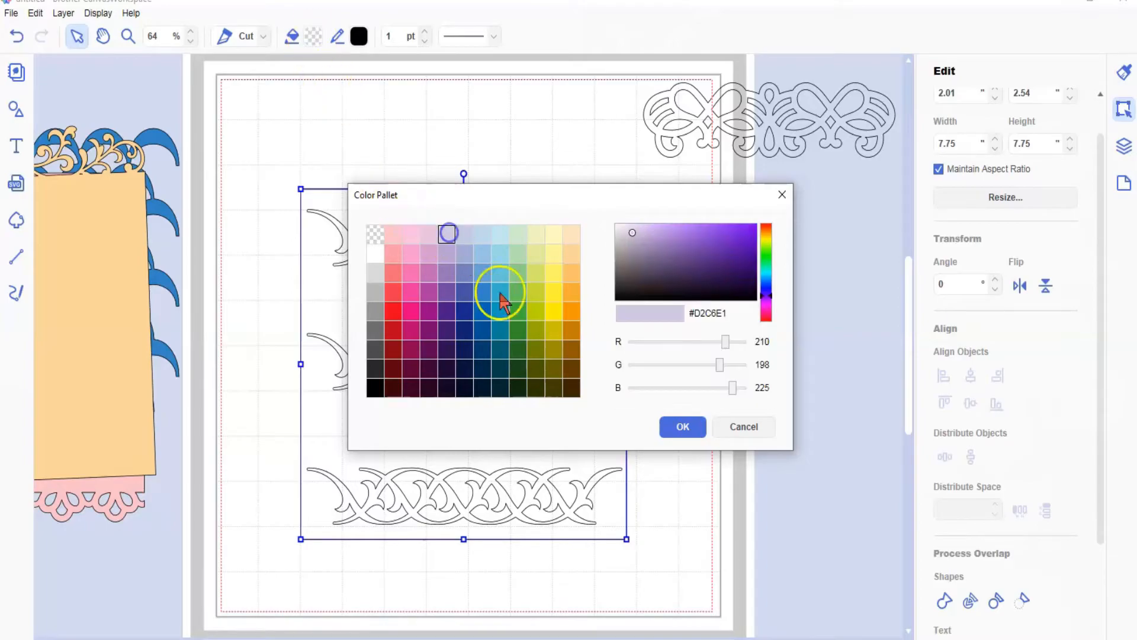
pyautogui.click(683, 428)
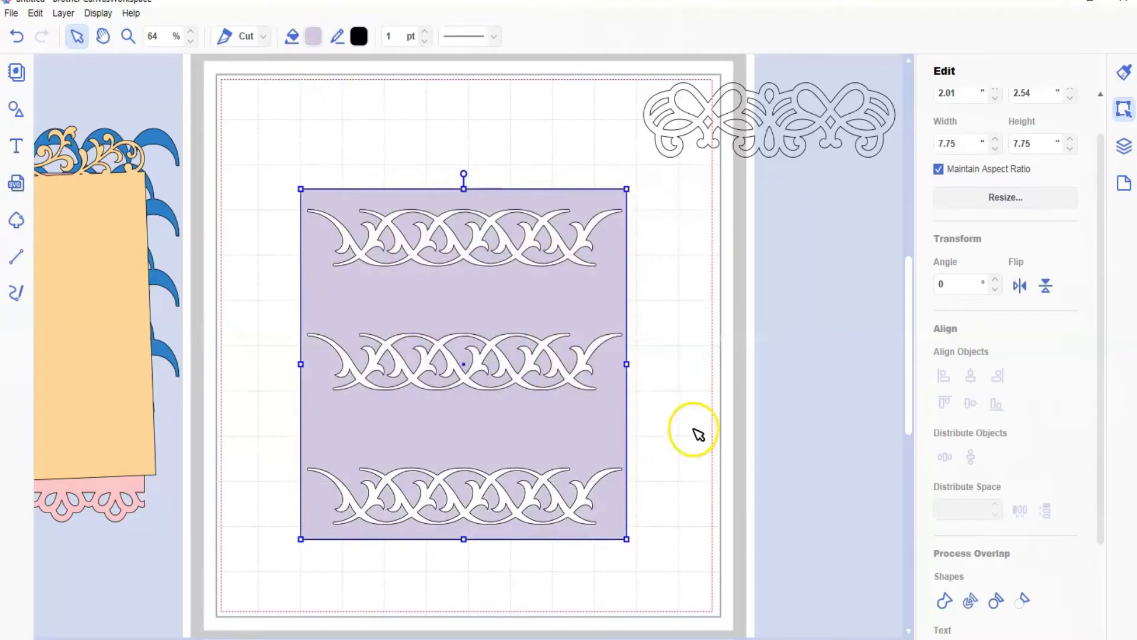
pyautogui.moveTo(546, 423); pyautogui.dragTo(521, 429)
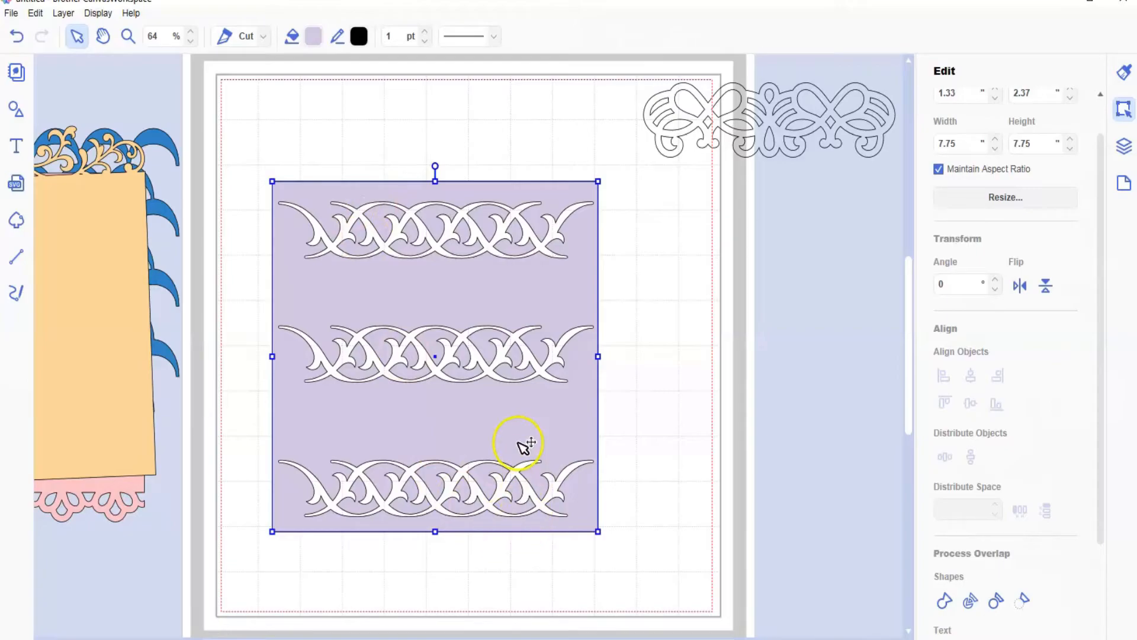
pyautogui.moveTo(542, 423); pyautogui.dragTo(83, 395)
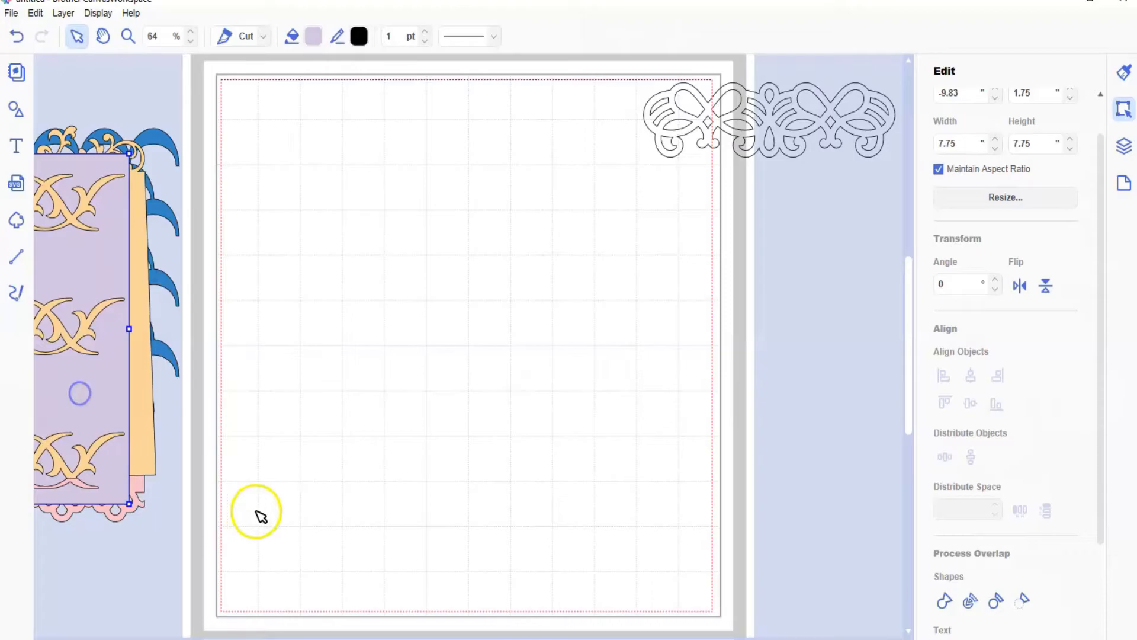
# Step: Insert the built-in leafy vine border with rounded buds from the border shapes
pyautogui.click(19, 107)
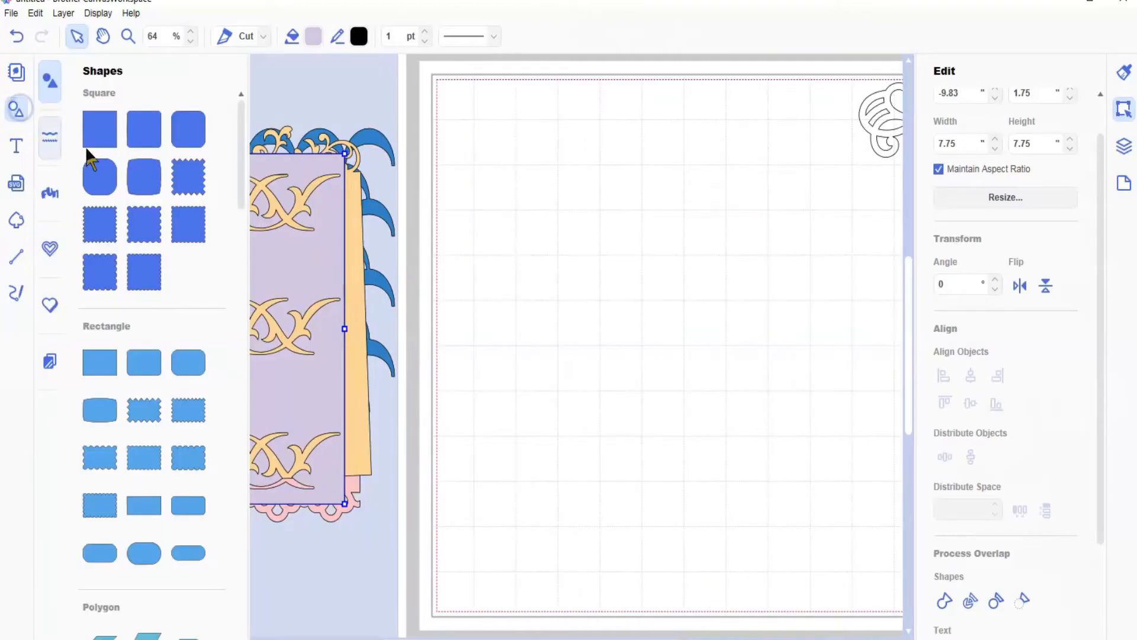
pyautogui.scroll(-5, 127, 300)
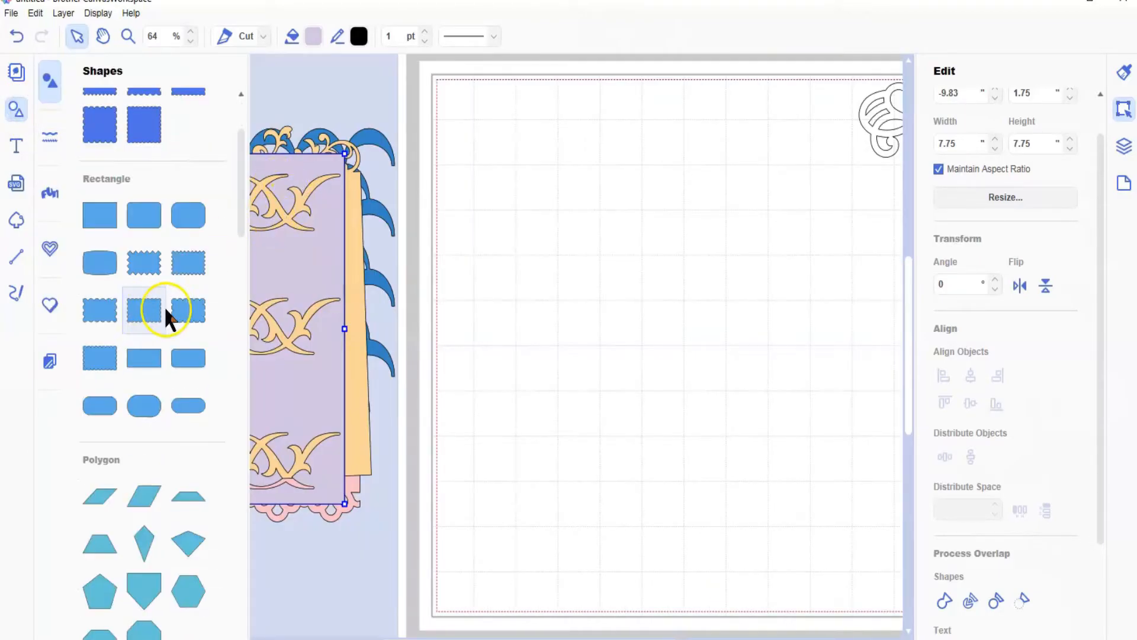
pyautogui.click(50, 136)
pyautogui.scroll(-3, 130, 237)
pyautogui.scroll(-5, 152, 280)
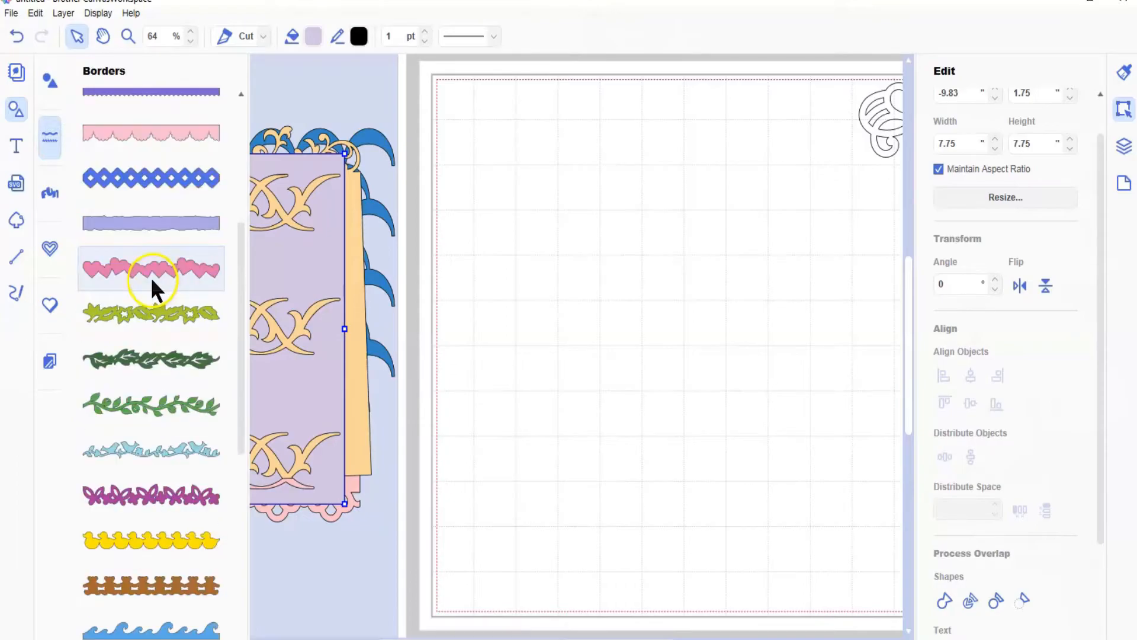
pyautogui.click(146, 332)
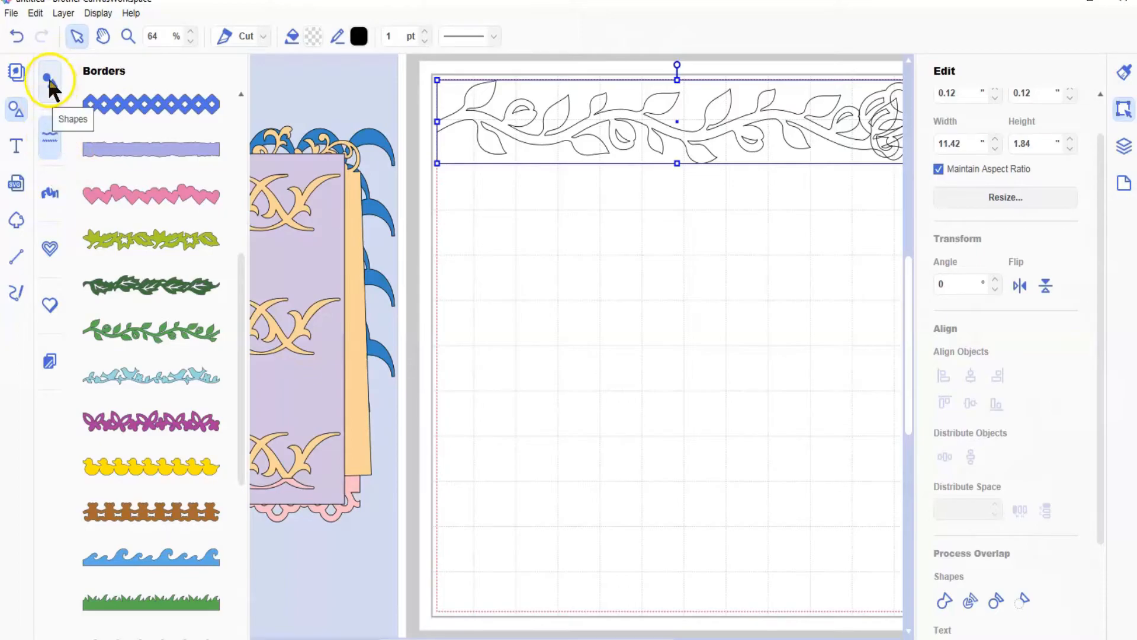
# Step: Shrink the vine border to about 6.78 by 1.10 in and place it in the upper middle of the mat
pyautogui.click(16, 110)
pyautogui.moveTo(481, 141); pyautogui.dragTo(507, 306)
pyautogui.moveTo(727, 247); pyautogui.dragTo(533, 280)
pyautogui.moveTo(421, 295); pyautogui.dragTo(495, 216)
# Step: Duplicate the vine border three times
pyautogui.click(62, 13)
pyautogui.click(81, 31)
pyautogui.click(64, 13)
pyautogui.click(80, 30)
pyautogui.click(63, 13)
pyautogui.click(82, 30)
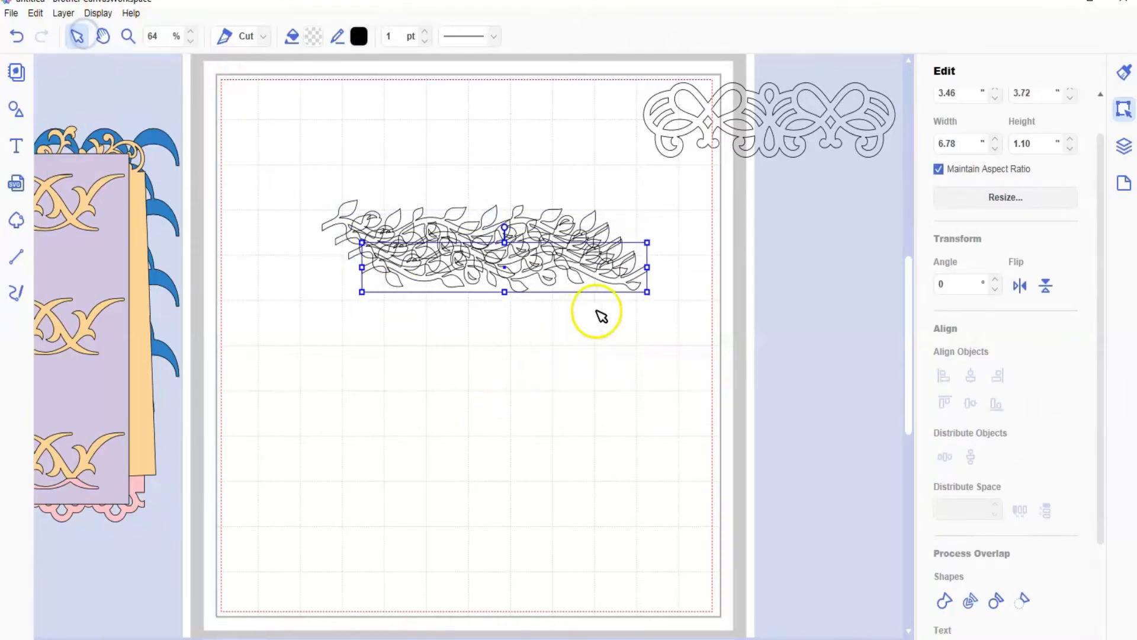
# Step: Spread the vine copies: one below the original, one to the right near X 5.81, Y 5.65, one to the left near X 0.39, Y 4.70 in
pyautogui.moveTo(521, 289); pyautogui.dragTo(476, 507)
pyautogui.moveTo(505, 282); pyautogui.dragTo(613, 377)
pyautogui.moveTo(500, 247); pyautogui.dragTo(398, 319)
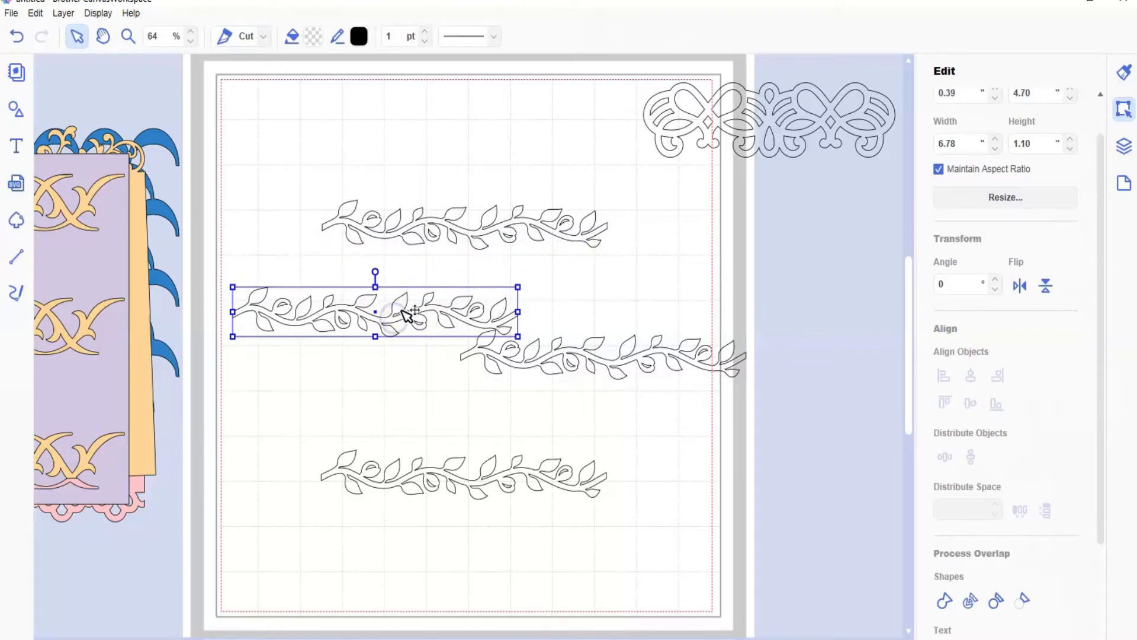
# Step: Try rotating the left vine border copy to 90°, and undo the rotation
pyautogui.moveTo(950, 283); pyautogui.dragTo(925, 284)
pyautogui.write('90')
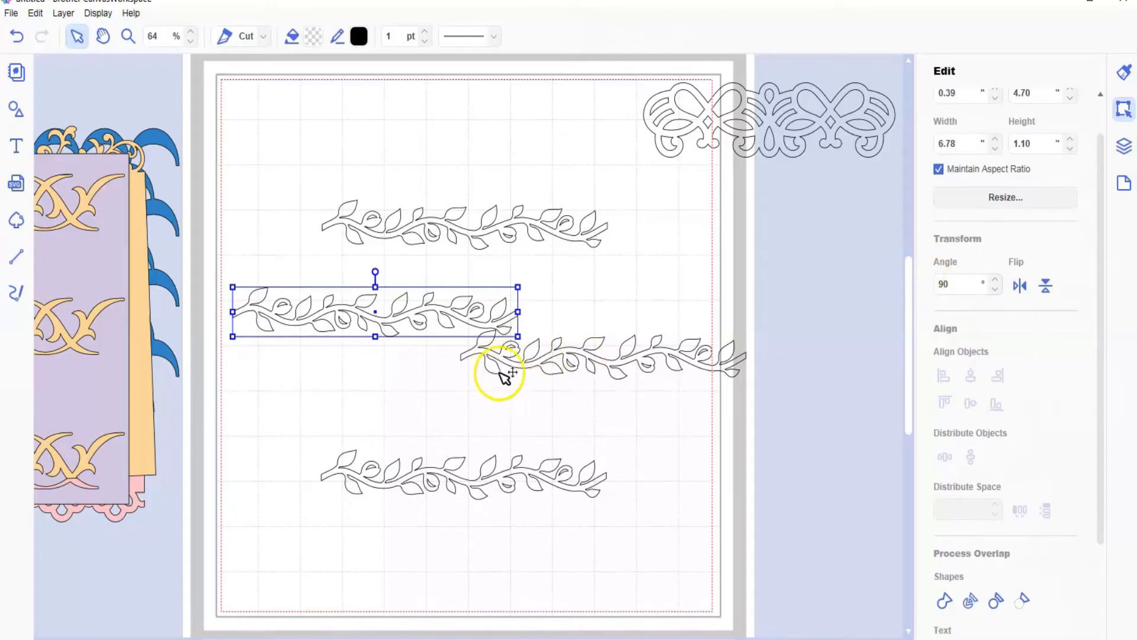
pyautogui.press('Return')
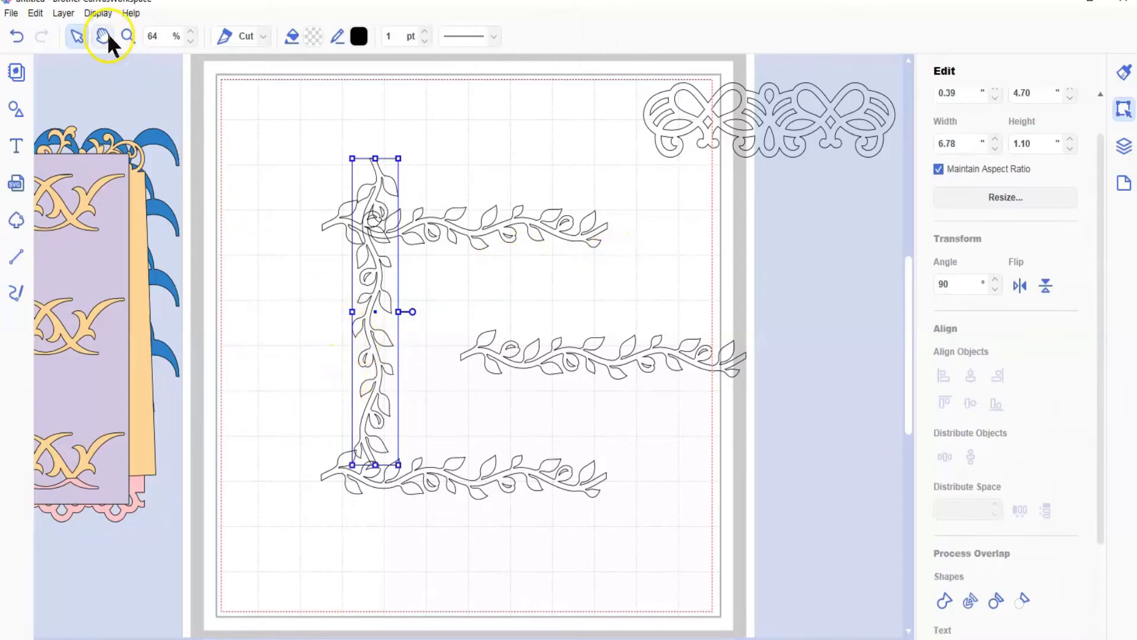
pyautogui.click(13, 39)
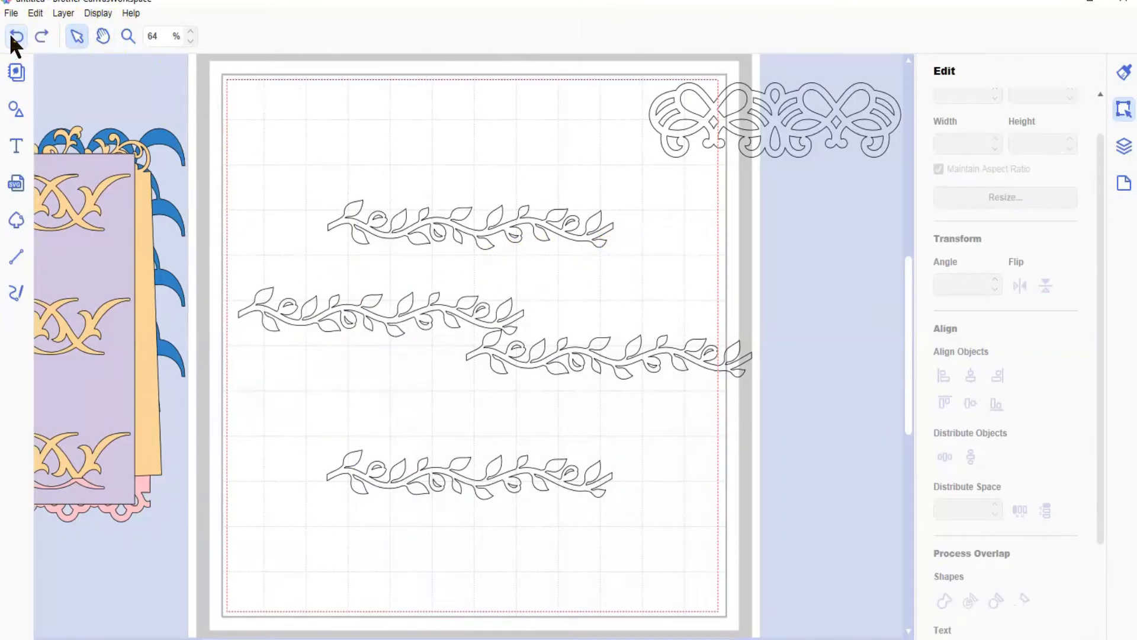
# Step: Rotate the right vine border copy to 90°
pyautogui.click(637, 358)
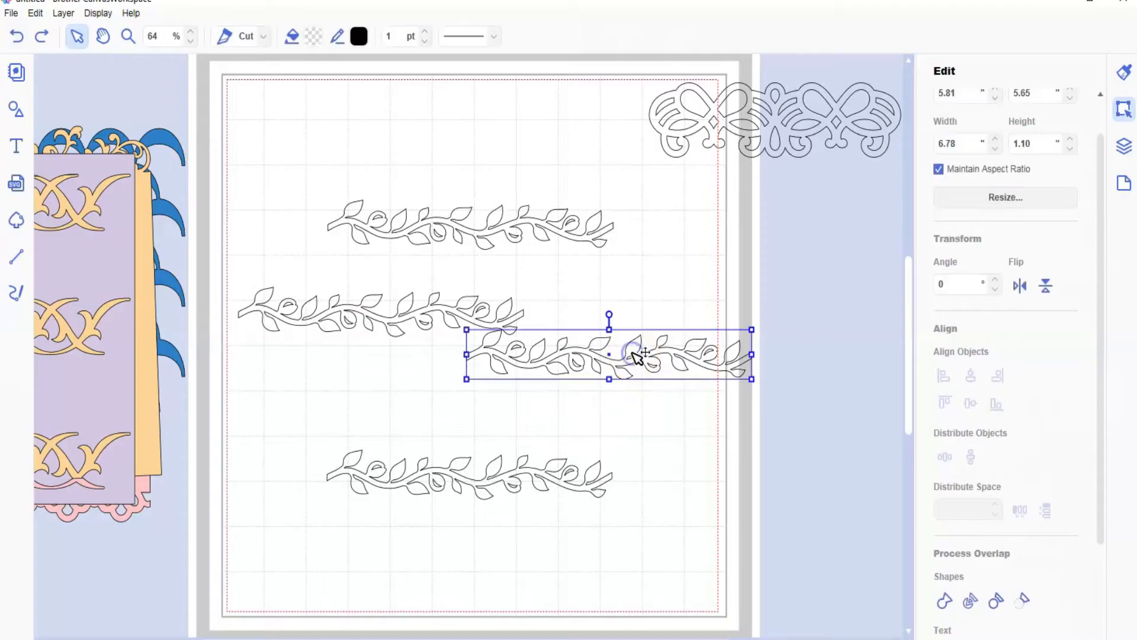
pyautogui.click(938, 284)
pyautogui.write('9')
pyautogui.press('Return')
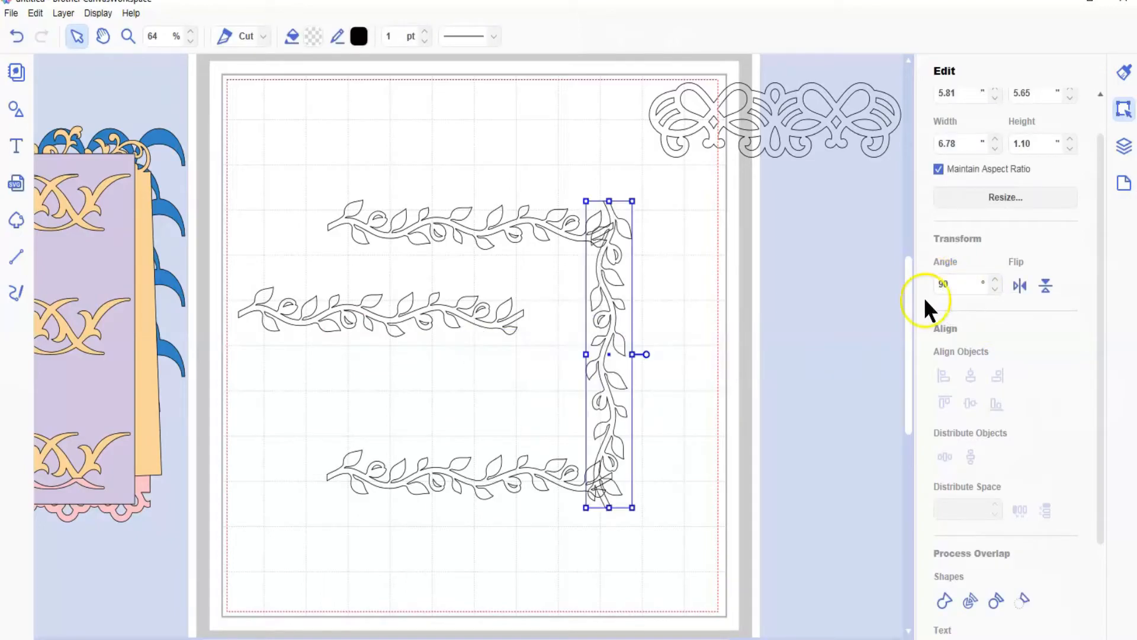
# Step: Flip the lower horizontal vine border vertically
pyautogui.click(525, 475)
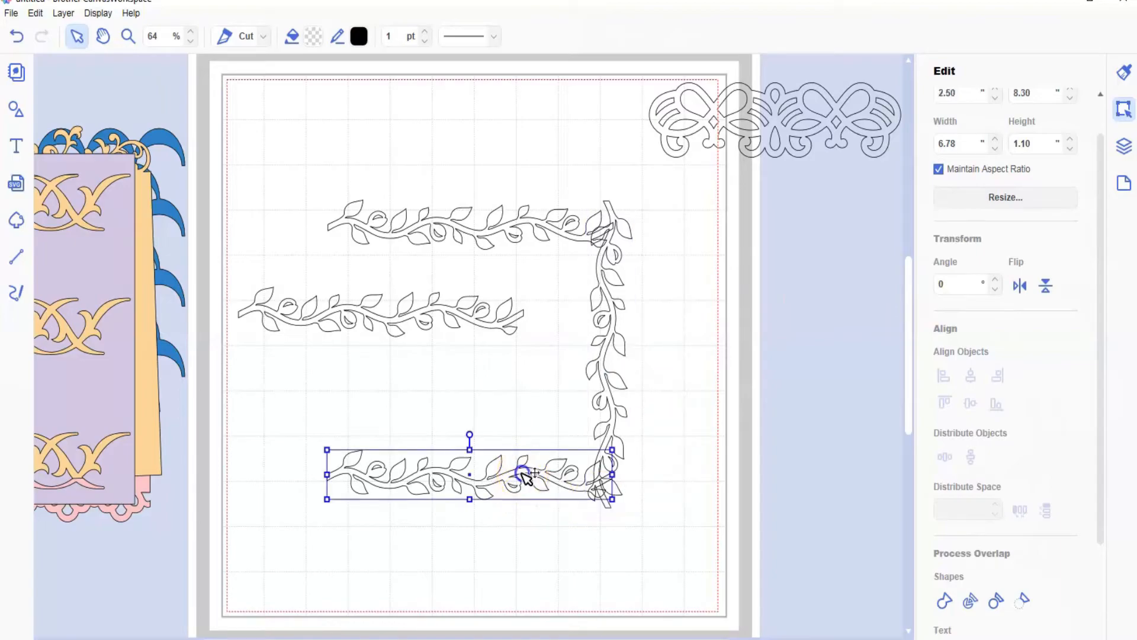
pyautogui.click(1016, 282)
pyautogui.click(1047, 285)
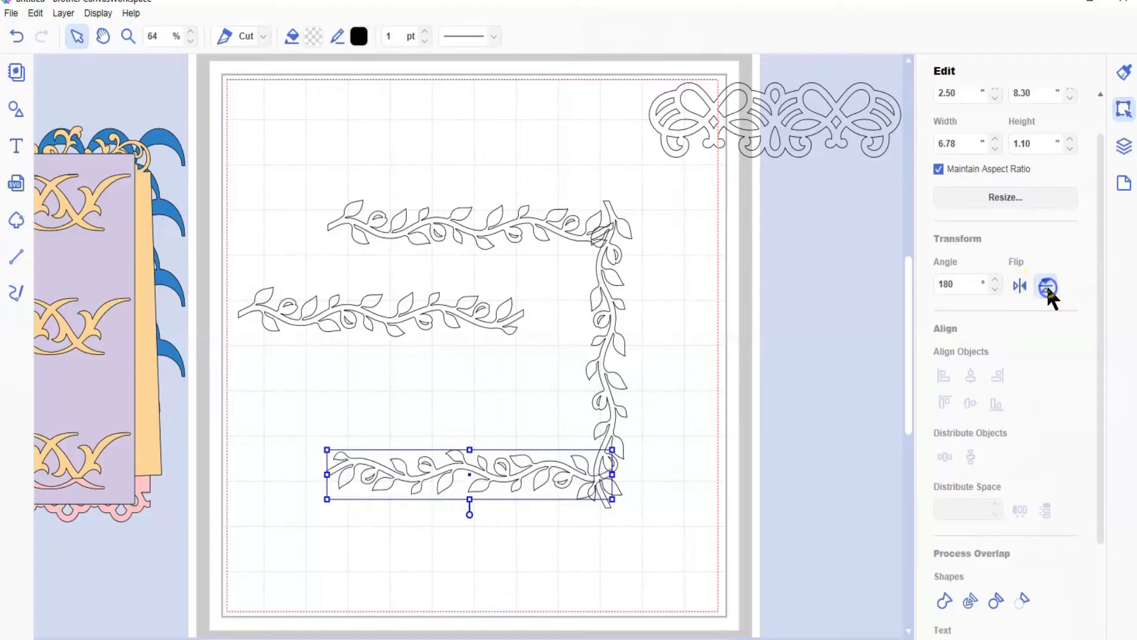
# Step: Rotate the remaining middle vine border to 270° and place it as the left side of the frame
pyautogui.click(441, 307)
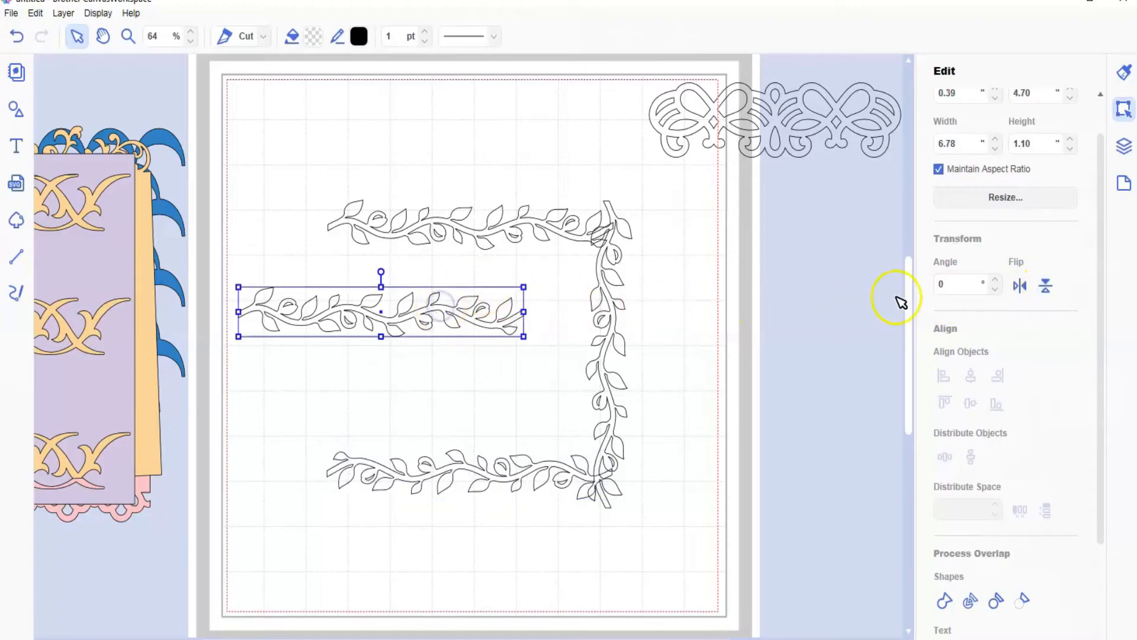
pyautogui.click(940, 284)
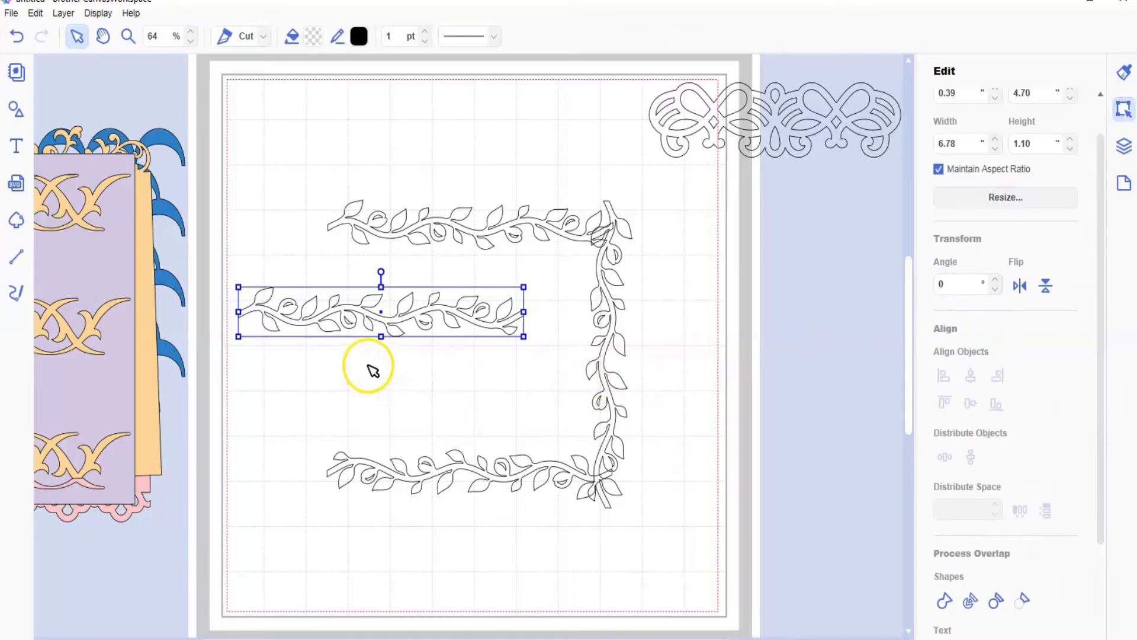
pyautogui.click(939, 280)
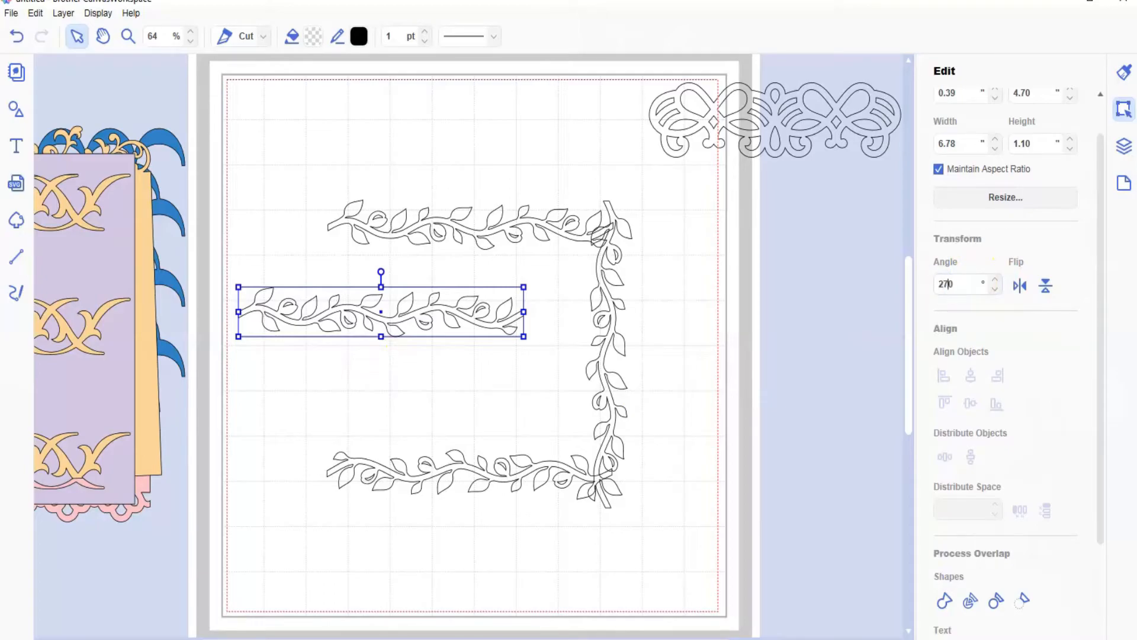
pyautogui.write('27')
pyautogui.press('Return')
pyautogui.moveTo(385, 276); pyautogui.dragTo(303, 299)
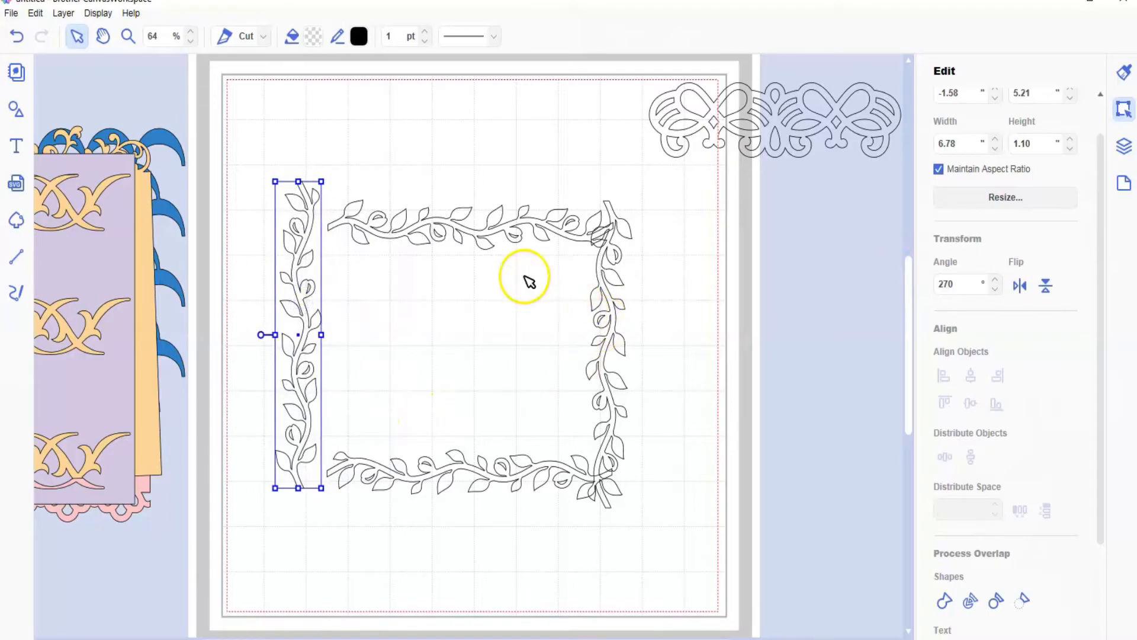
# Step: Move the top vine border to about X 1.84, Y 1.86 in so its end overlaps the left vine's upper end
pyautogui.moveTo(368, 229); pyautogui.dragTo(339, 187)
pyautogui.click(127, 37)
pyautogui.moveTo(228, 142); pyautogui.dragTo(473, 349)
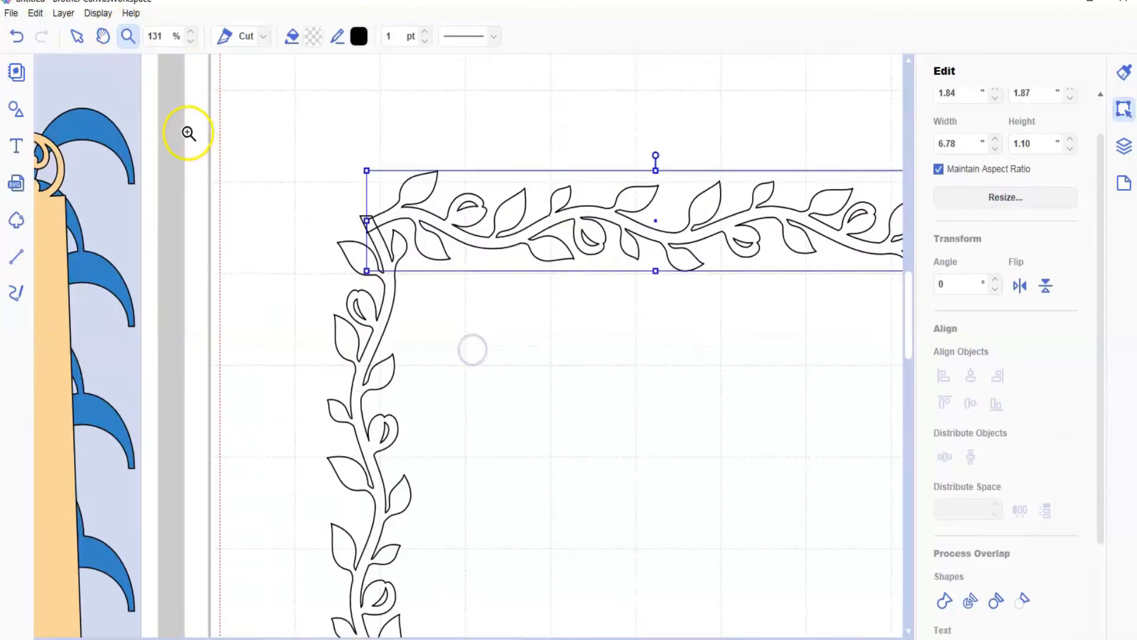
pyautogui.click(74, 37)
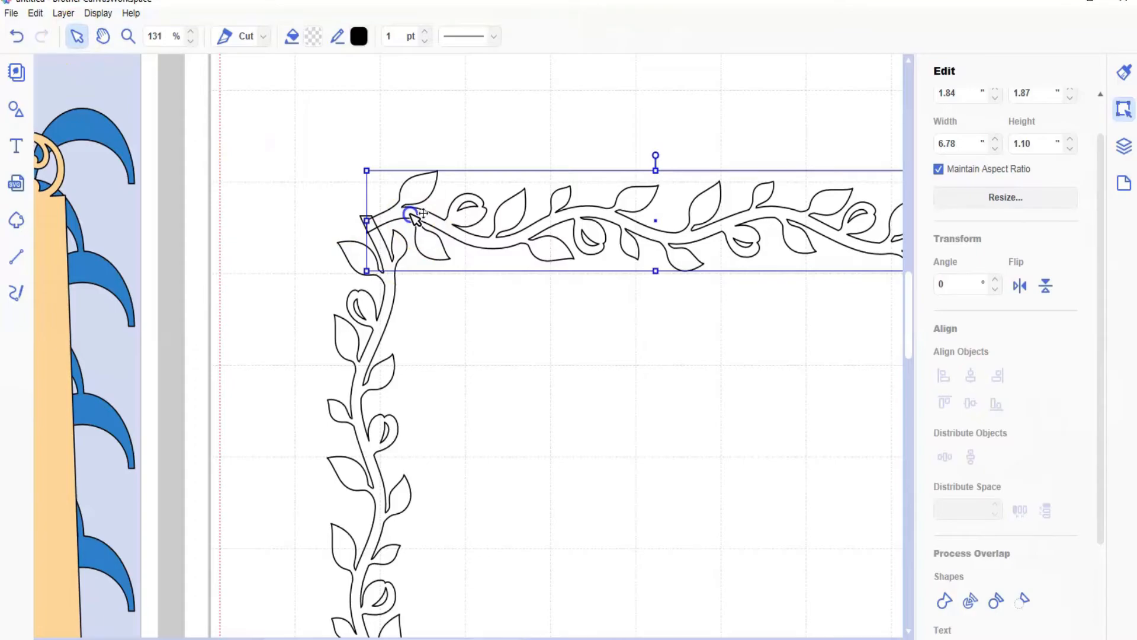
pyautogui.doubleClick(423, 248)
pyautogui.click(428, 330)
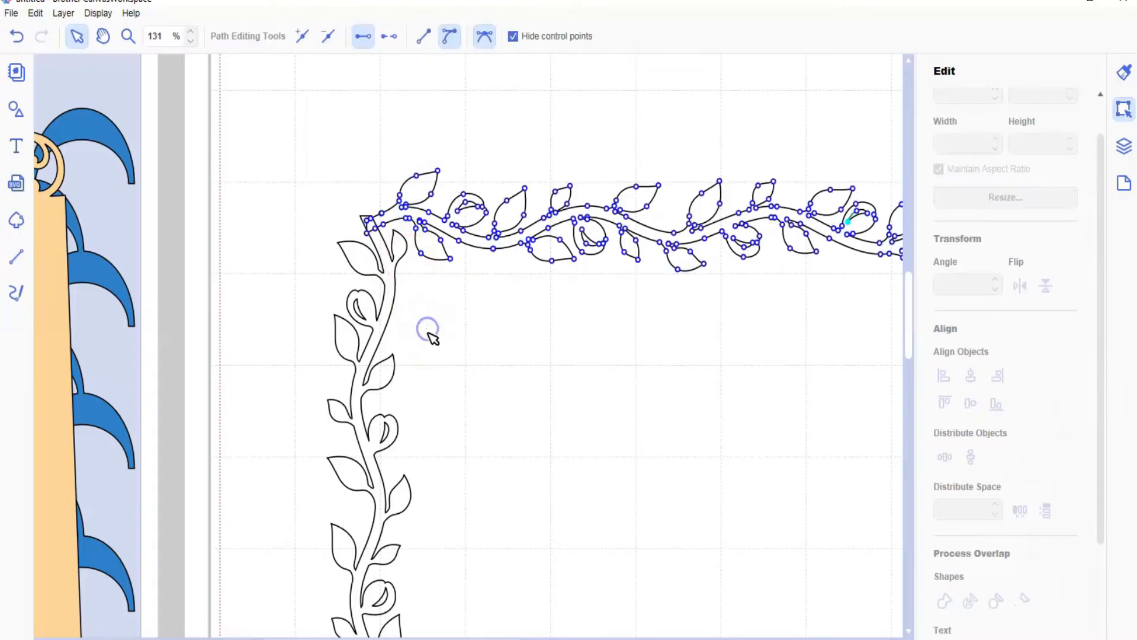
pyautogui.click(404, 211)
pyautogui.press('Up')
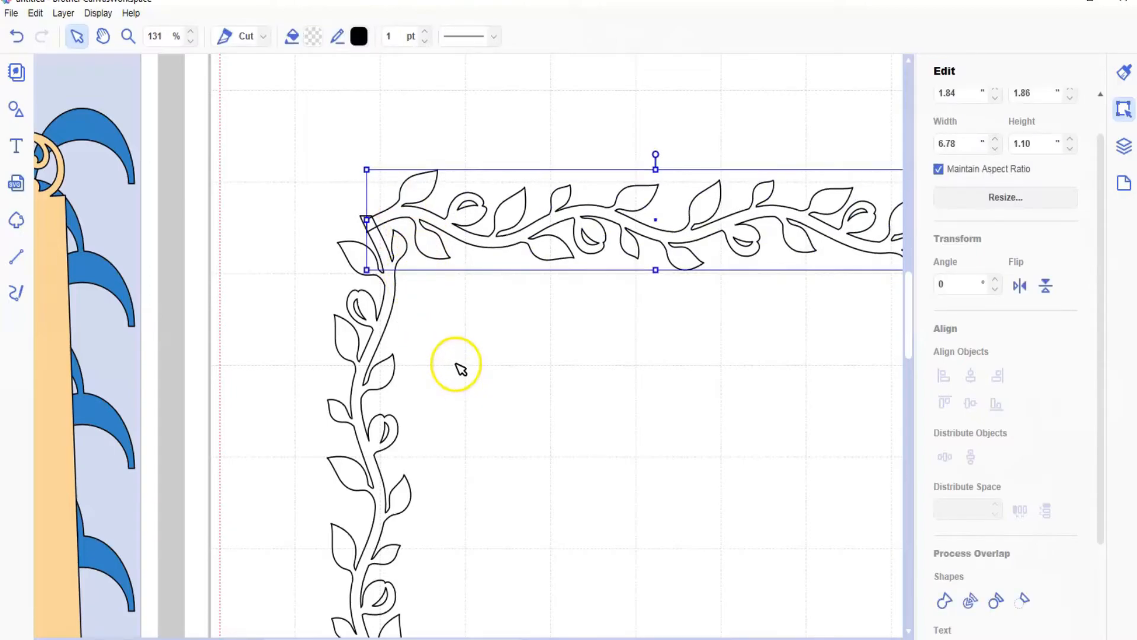
# Step: Move the bottom vine border to about X 1.80, Y 8.56 in so its stem overlaps the left vine's lower end
pyautogui.scroll(-5, 533, 468)
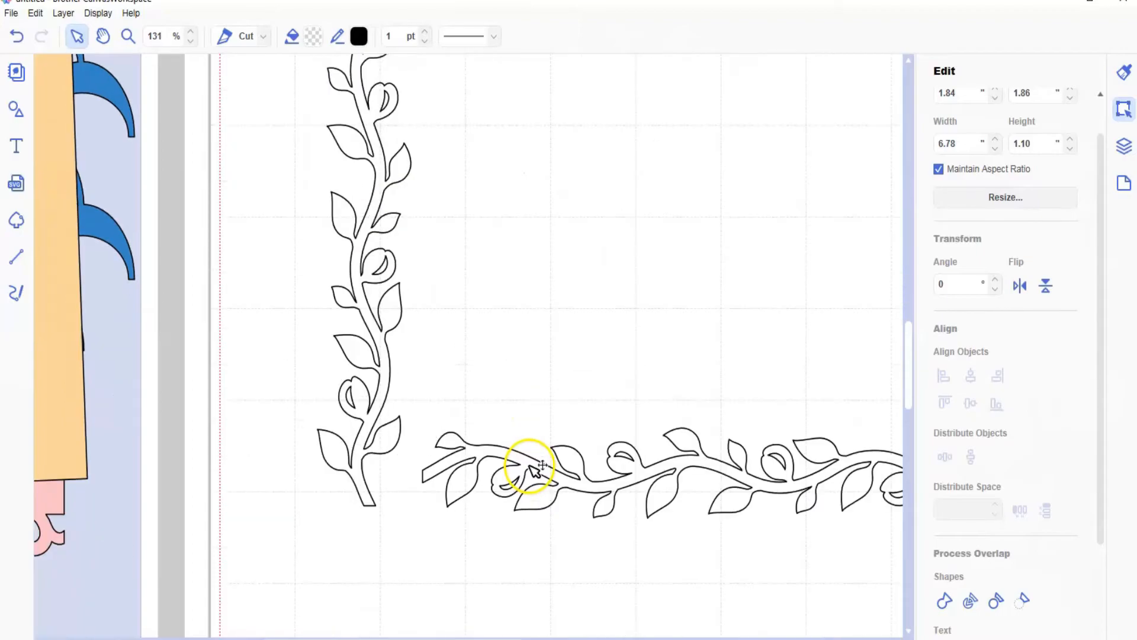
pyautogui.moveTo(525, 460); pyautogui.dragTo(465, 484)
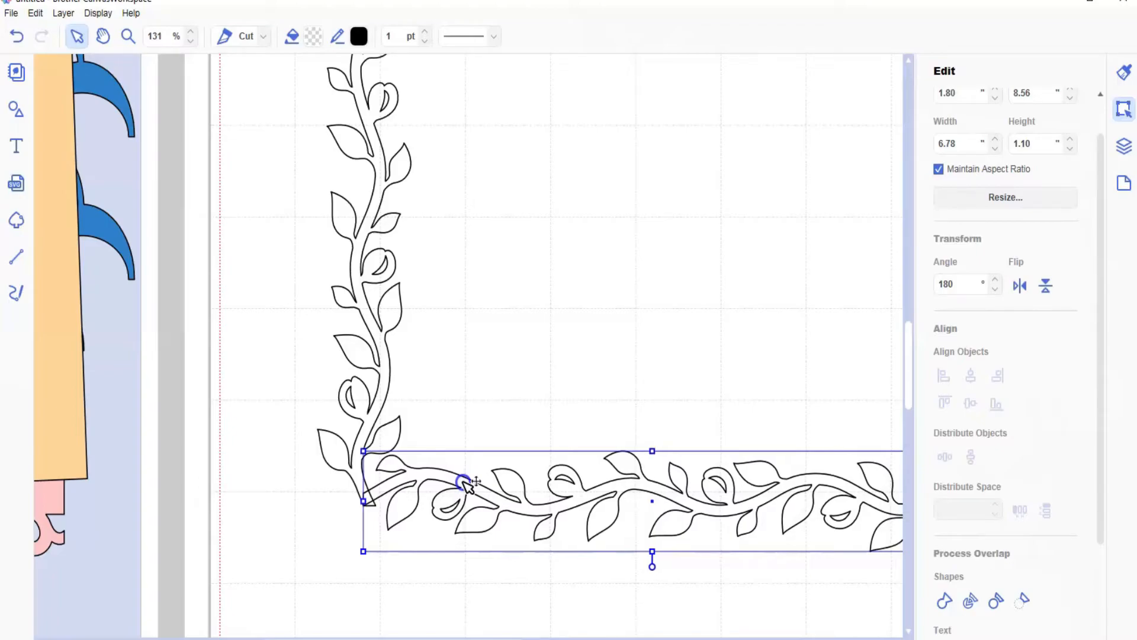
pyautogui.click(520, 432)
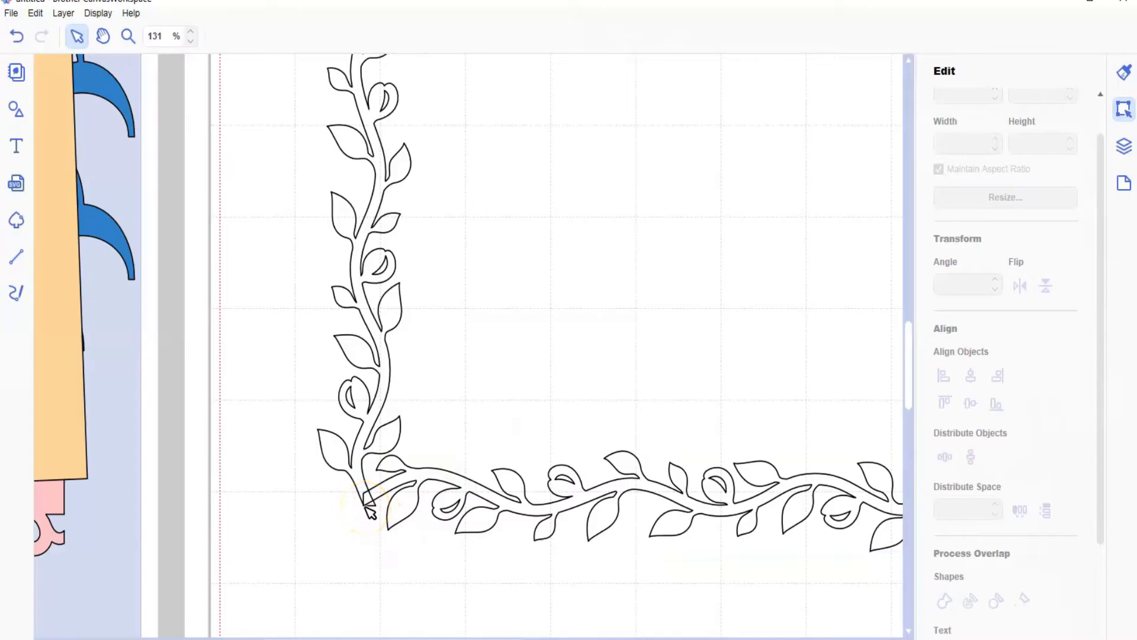
# Step: Move the right vine border inward and up so its lower stem overlaps the bottom vine's right end
pyautogui.moveTo(500, 635); pyautogui.dragTo(598, 635)
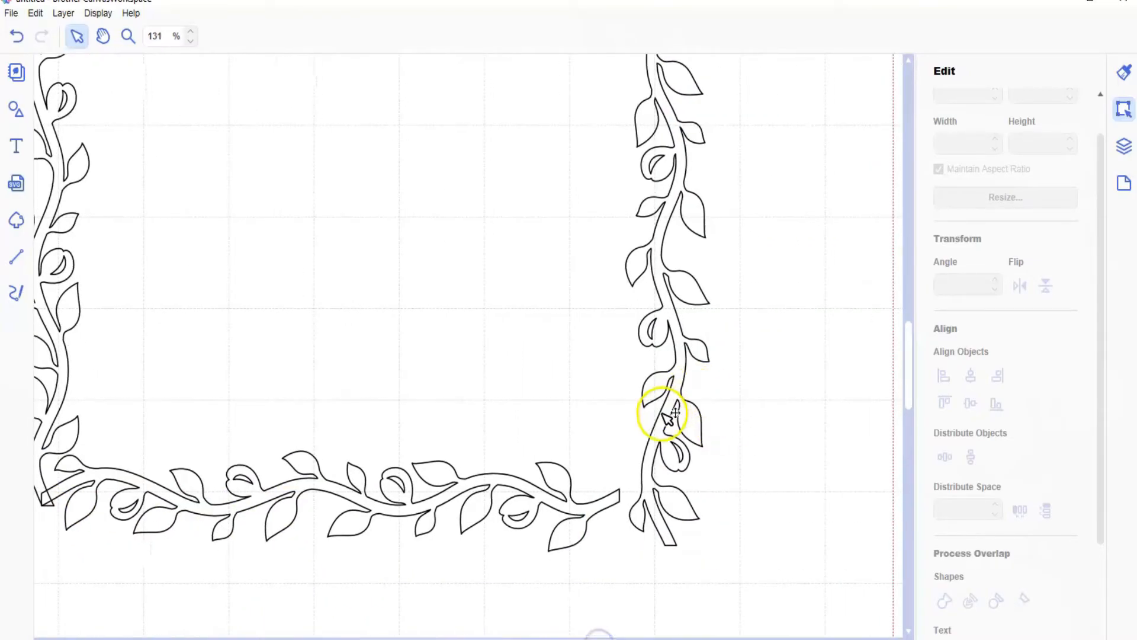
pyautogui.moveTo(663, 415); pyautogui.dragTo(608, 374)
pyautogui.click(720, 511)
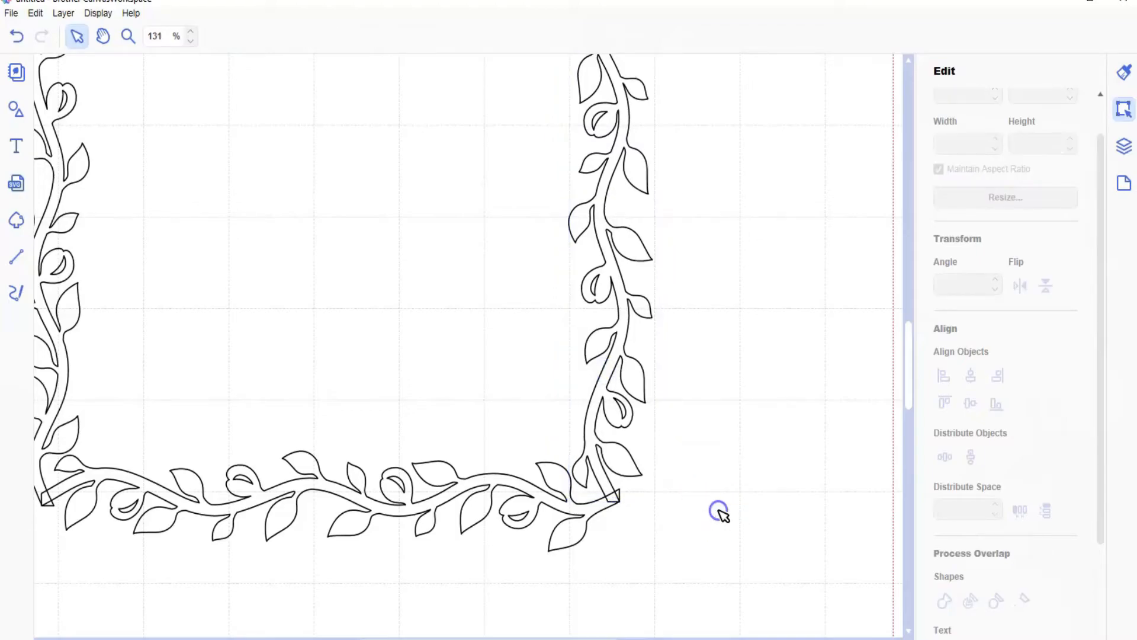
# Step: Adjust the top vine border to about X 1.77, Y 1.82 in so it overlaps both side vines at the corners
pyautogui.scroll(5, 730, 454)
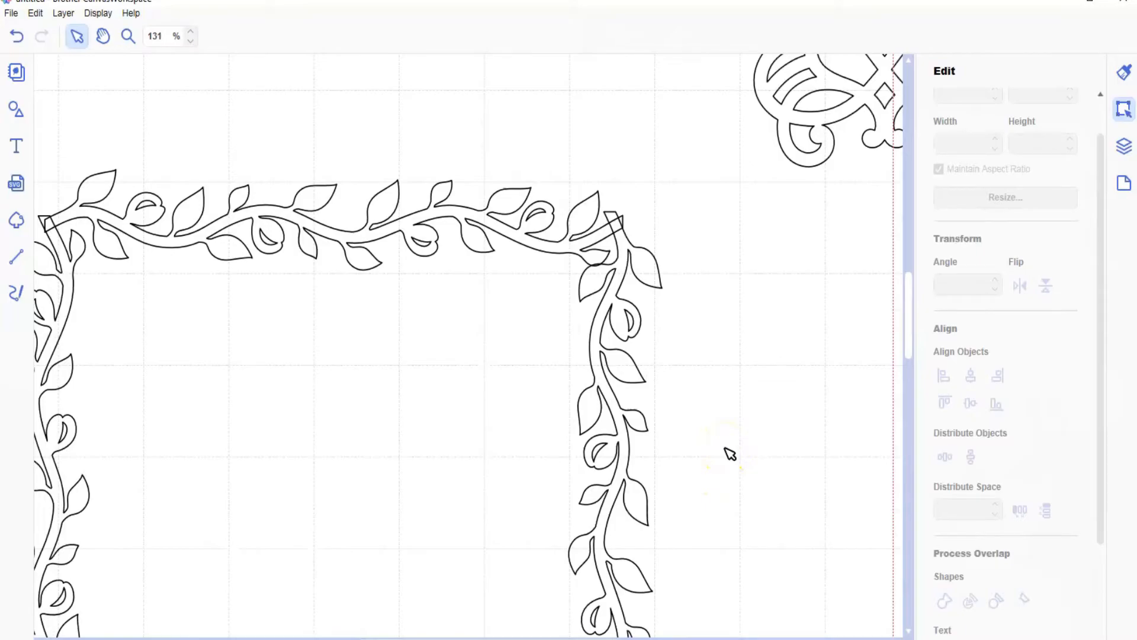
pyautogui.click(376, 231)
pyautogui.moveTo(375, 228); pyautogui.dragTo(369, 226)
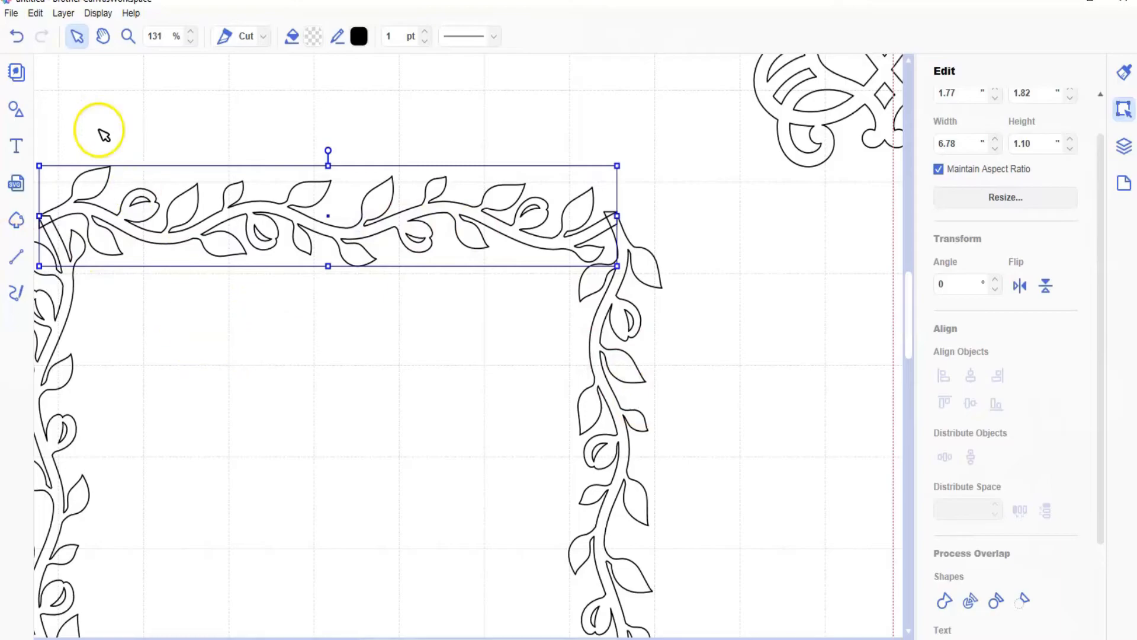
# Step: Select all four vine borders and weld them into a single square frame
pyautogui.click(190, 42)
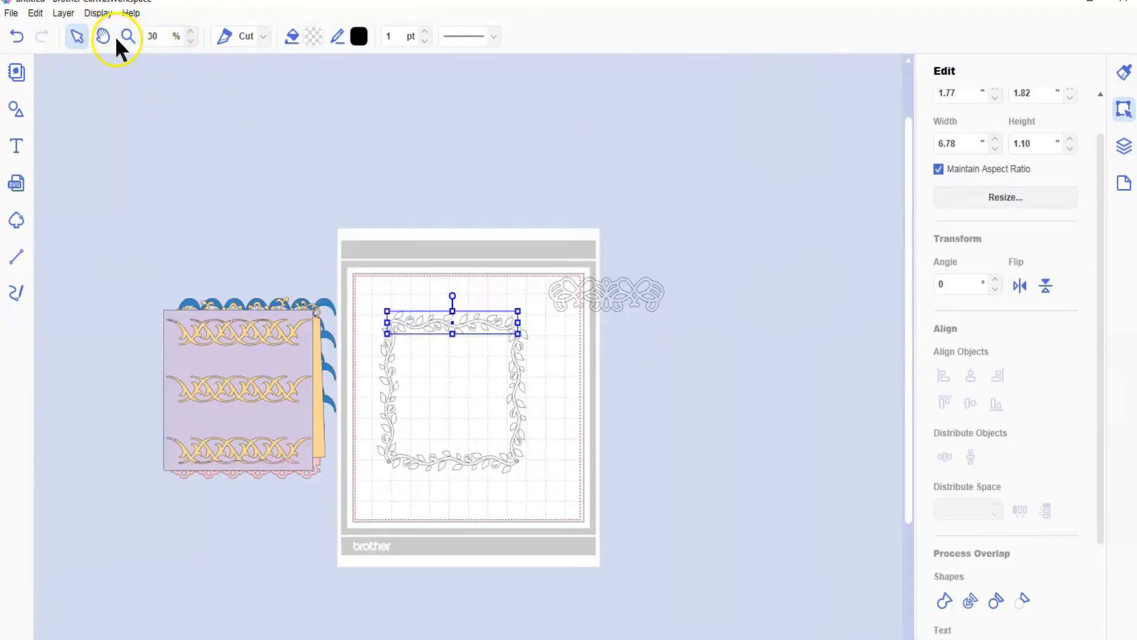
pyautogui.click(191, 31)
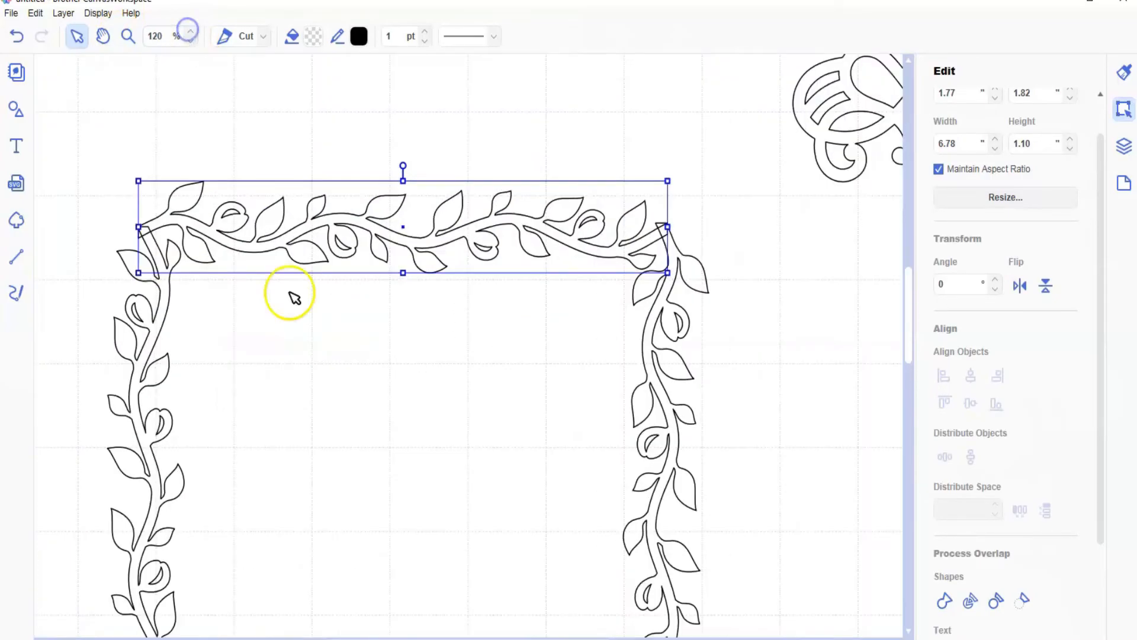
pyautogui.hotkey('ctrl', 'a')
pyautogui.scroll(-2, 349, 416)
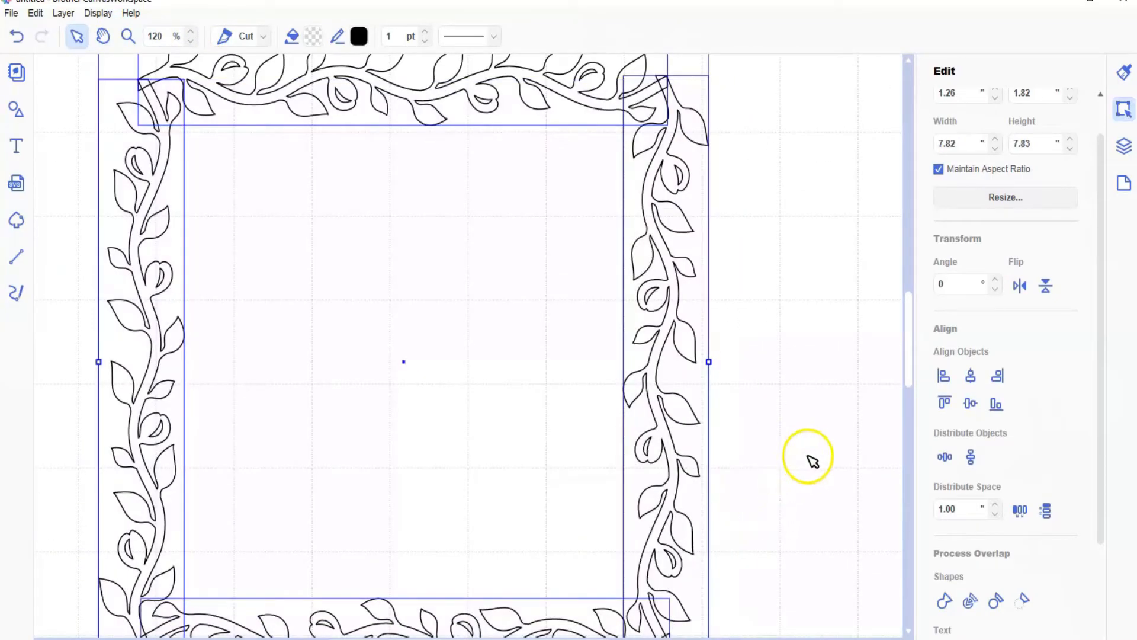
pyautogui.click(943, 596)
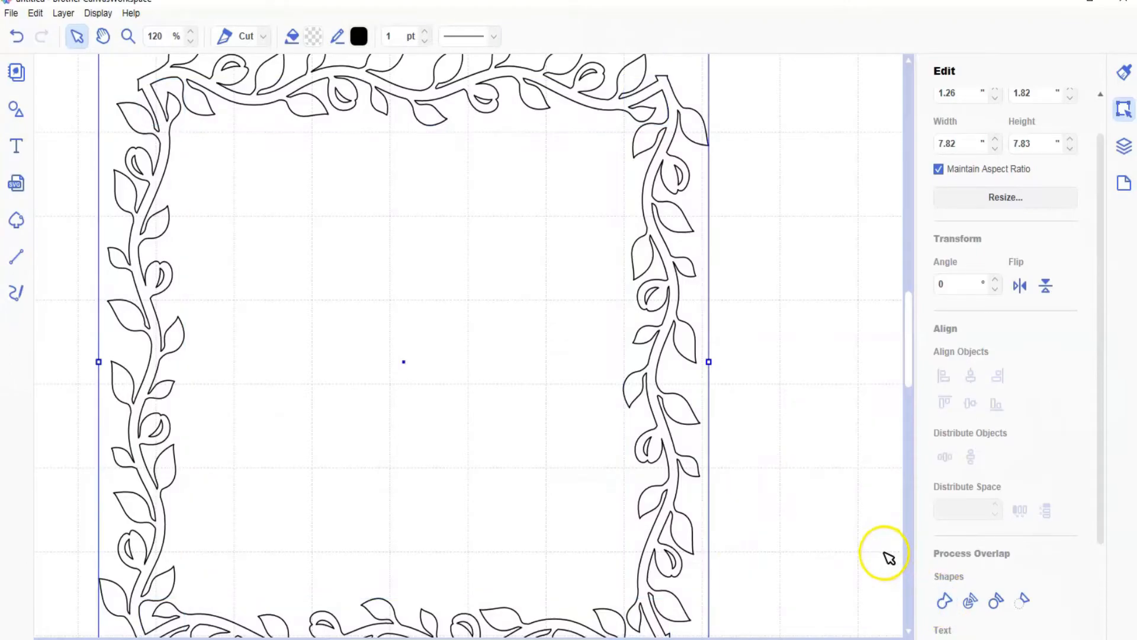
# Step: Scale the vine frame down to about 6.66 × 6.67 in and move it to about X 4.30, Y 4.47 in
pyautogui.scroll(-1, 814, 457)
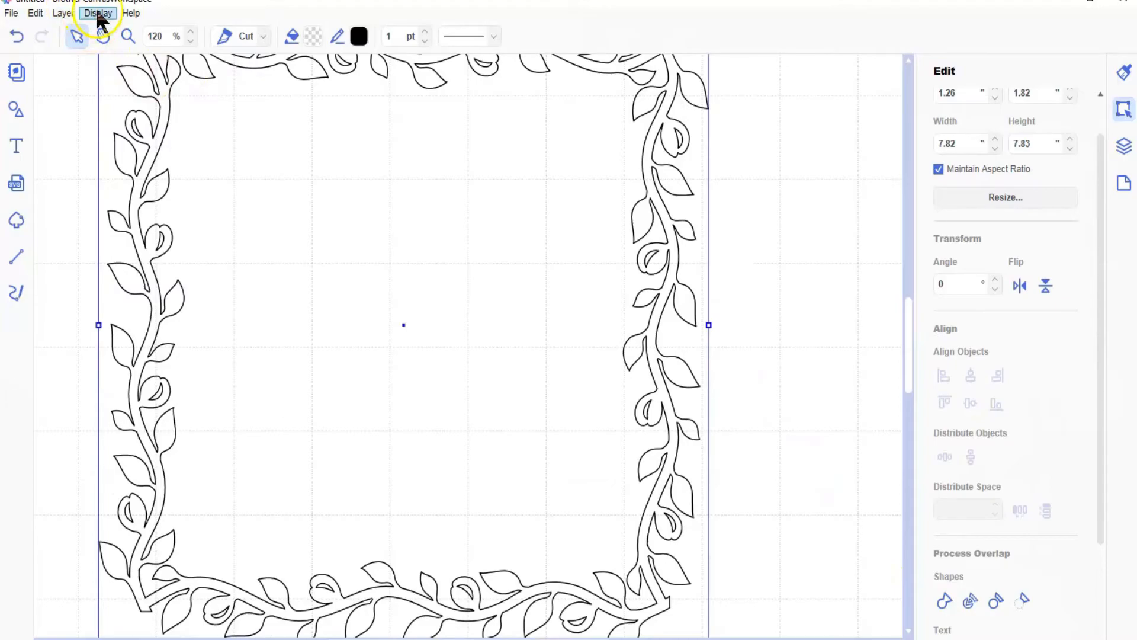
pyautogui.click(99, 13)
pyautogui.click(123, 64)
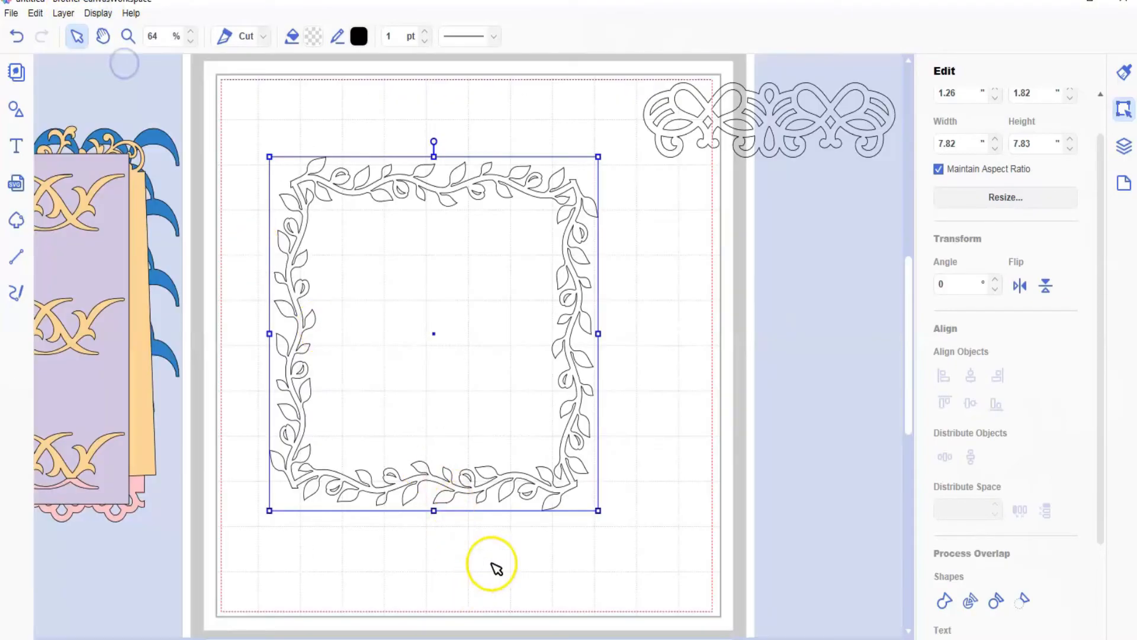
pyautogui.moveTo(544, 506); pyautogui.dragTo(508, 543)
pyautogui.moveTo(597, 227); pyautogui.dragTo(547, 279)
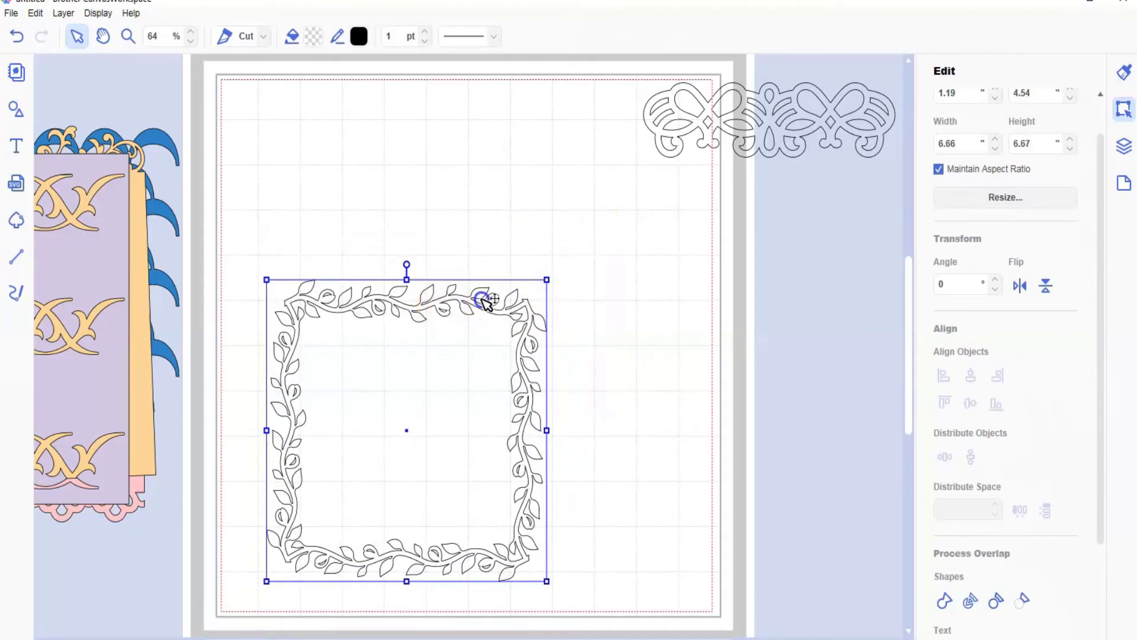
pyautogui.moveTo(486, 301); pyautogui.dragTo(577, 297)
# Step: Fill the vine frame with dark green #266920 and move it onto the layered panels beside the mat
pyautogui.click(303, 36)
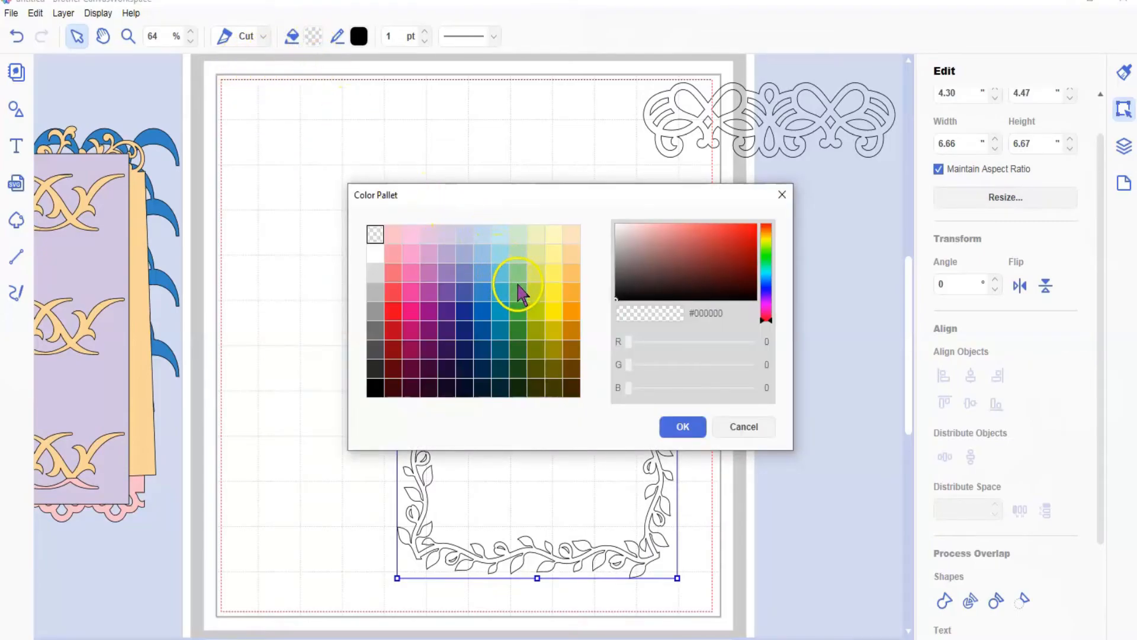
pyautogui.click(519, 352)
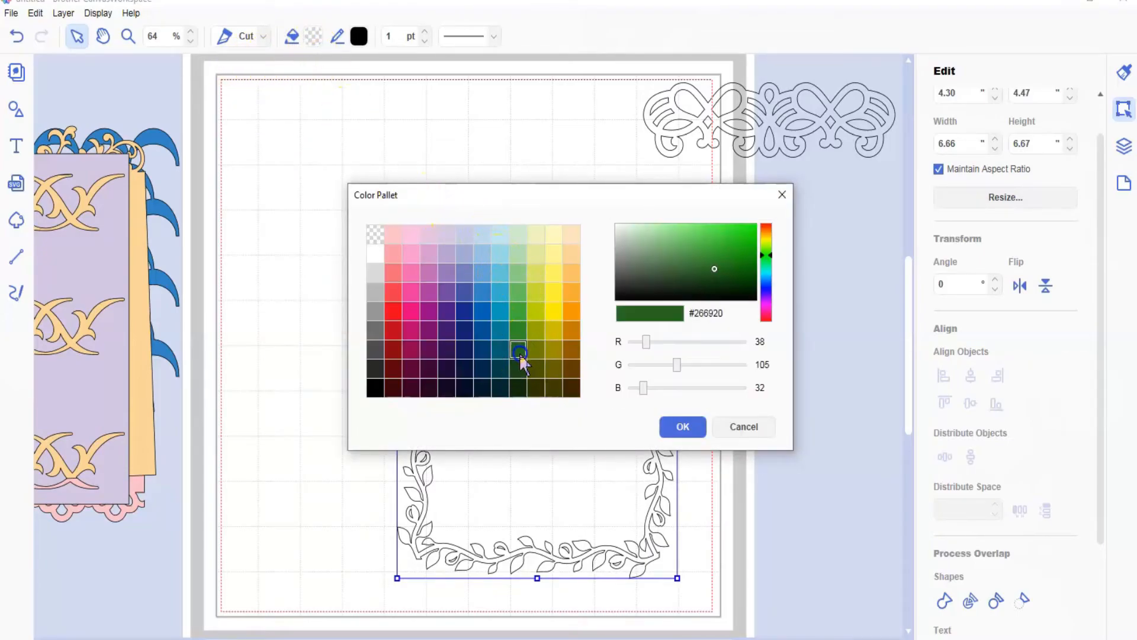
pyautogui.click(678, 428)
pyautogui.moveTo(658, 420); pyautogui.dragTo(203, 330)
# Step: Add the built-in pink flower border and size it to about 8.01 × 0.80 in near the middle of the mat
pyautogui.click(15, 109)
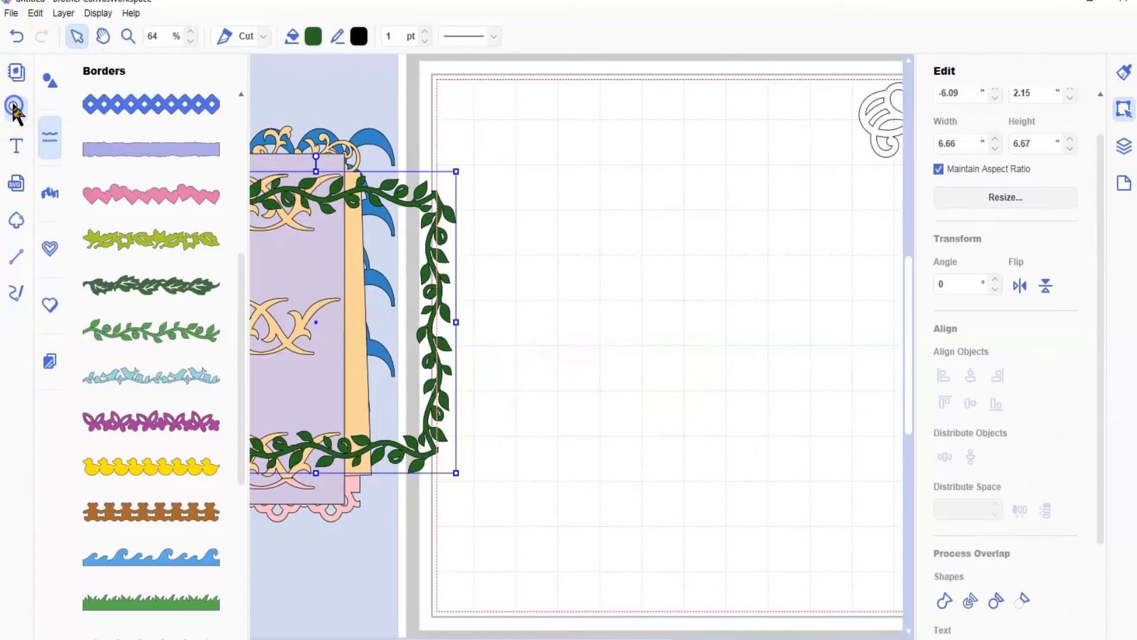
pyautogui.click(184, 289)
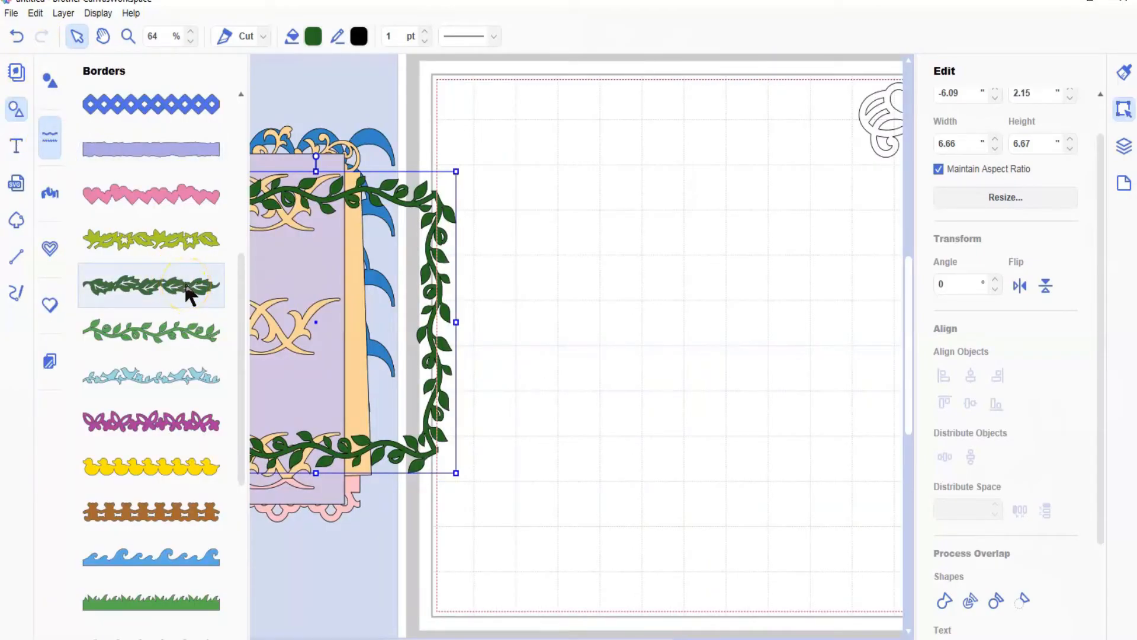
pyautogui.scroll(-1, 187, 292)
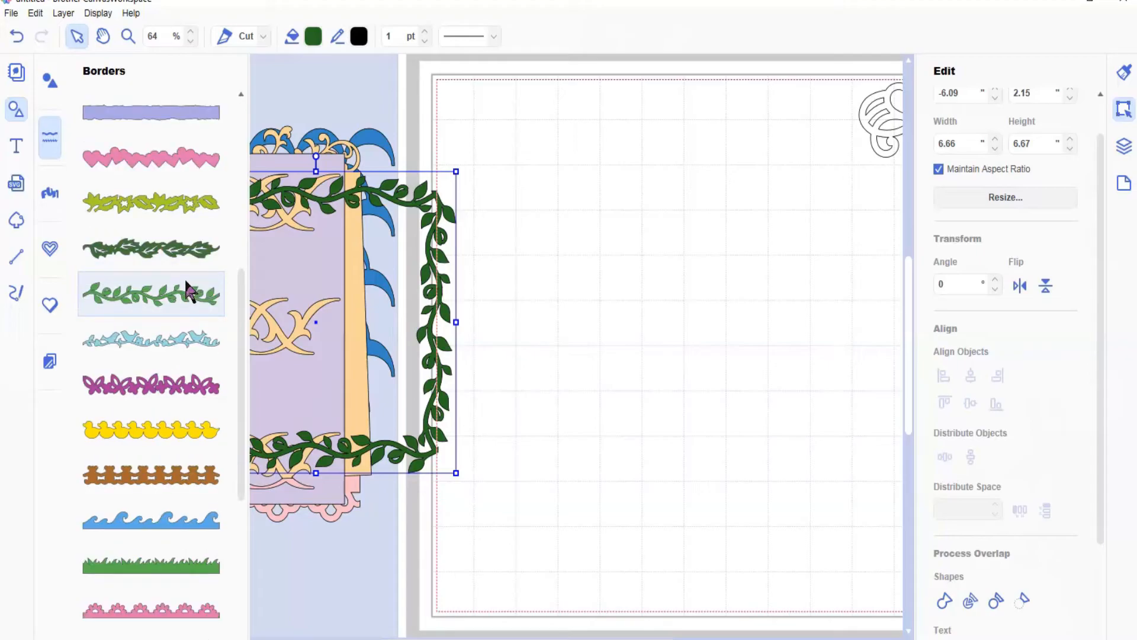
pyautogui.scroll(-1, 187, 292)
pyautogui.click(140, 572)
pyautogui.click(4, 102)
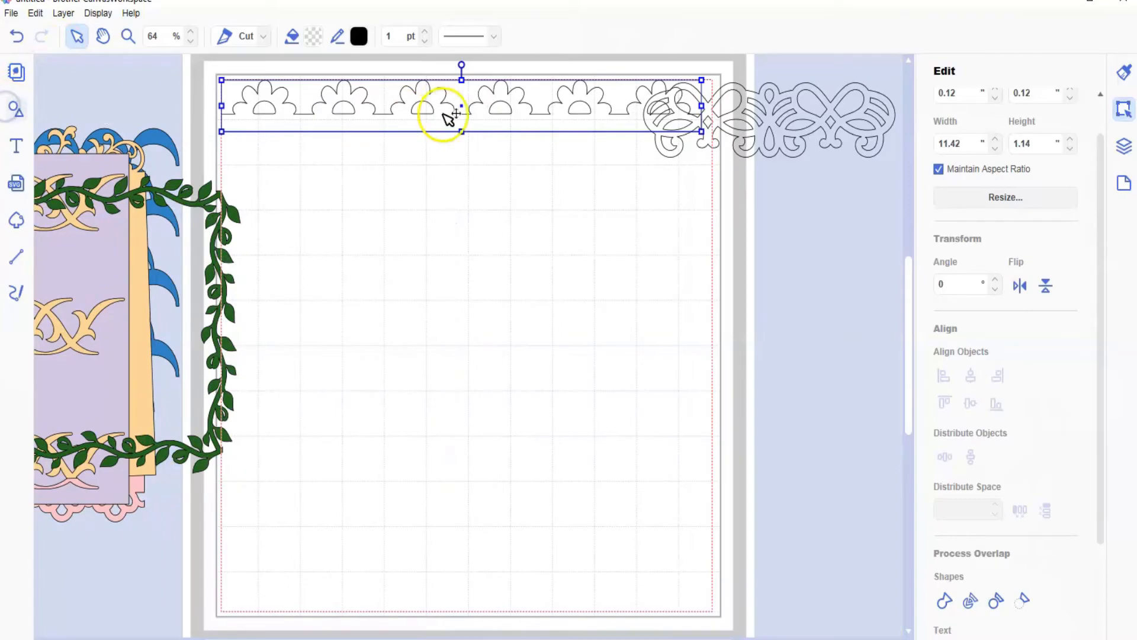
pyautogui.moveTo(447, 115); pyautogui.dragTo(575, 336)
pyautogui.moveTo(799, 295); pyautogui.dragTo(658, 308)
# Step: Duplicate the flower border three times
pyautogui.click(63, 14)
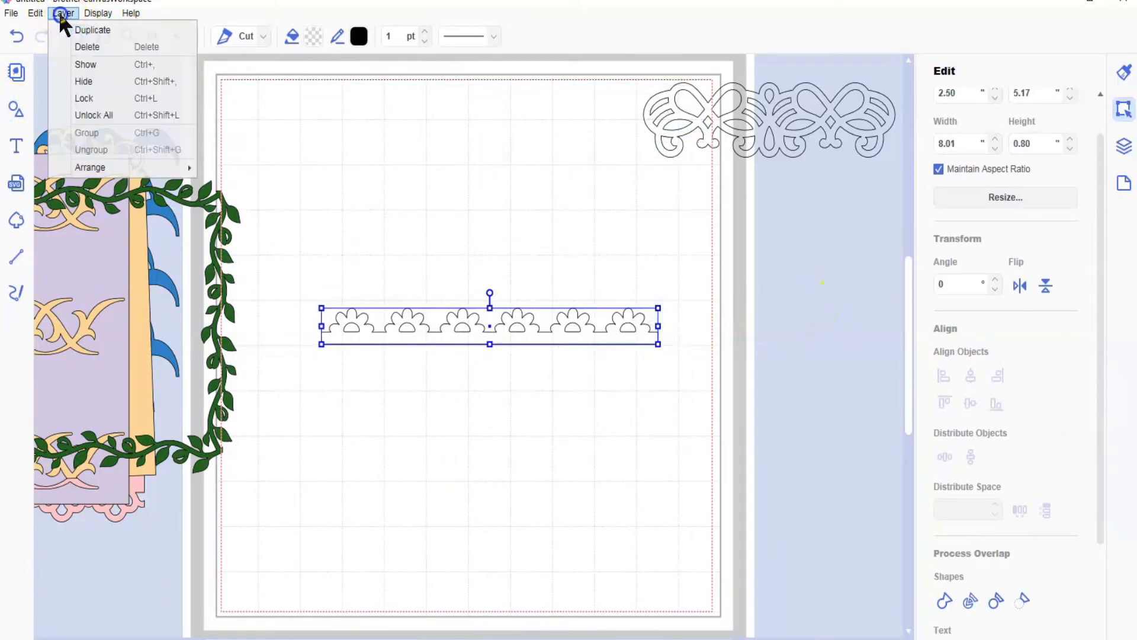
pyautogui.click(73, 29)
pyautogui.click(62, 13)
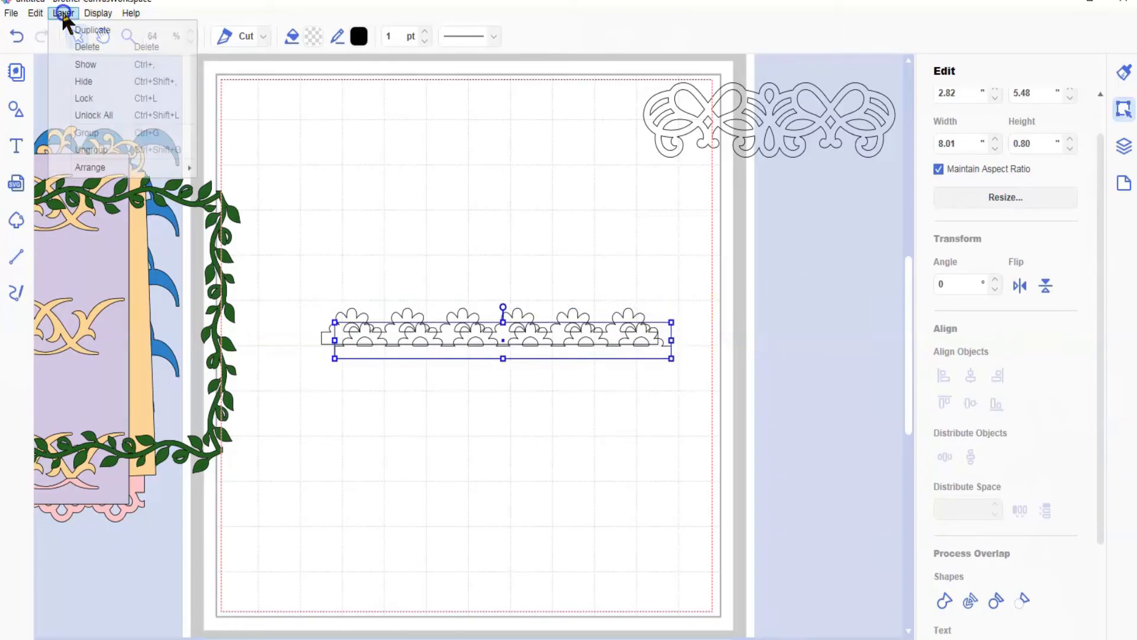
pyautogui.click(70, 30)
pyautogui.click(62, 13)
pyautogui.click(73, 30)
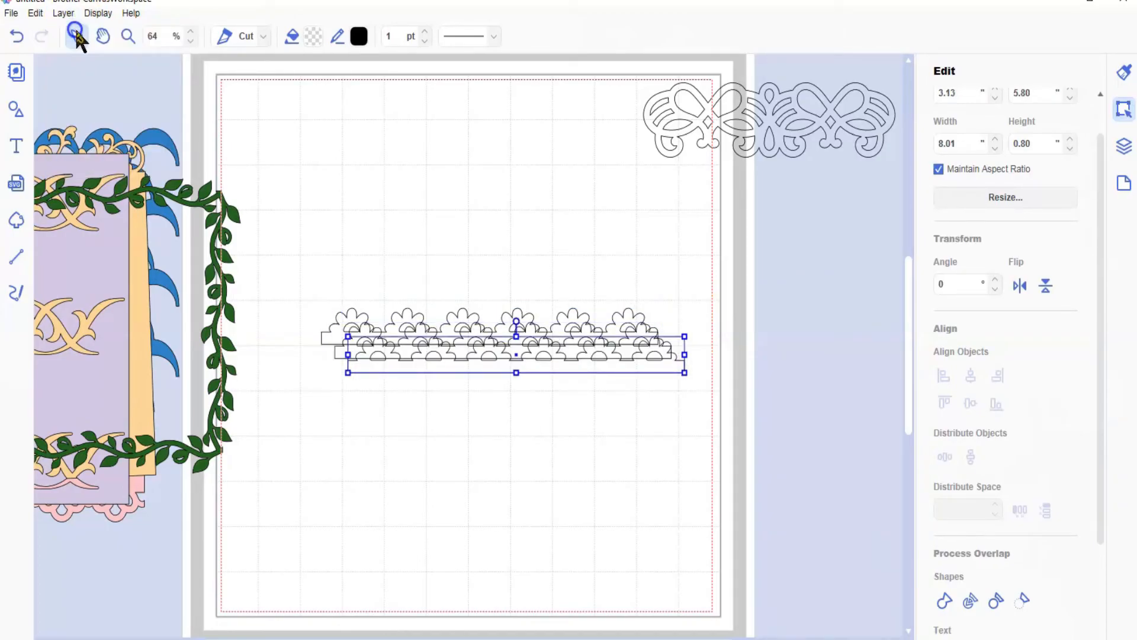
# Step: Move one flower border copy down to about Y 9.17 in and flip it vertically, and move another copy to about Y 6.77 in
pyautogui.moveTo(550, 381); pyautogui.dragTo(541, 521)
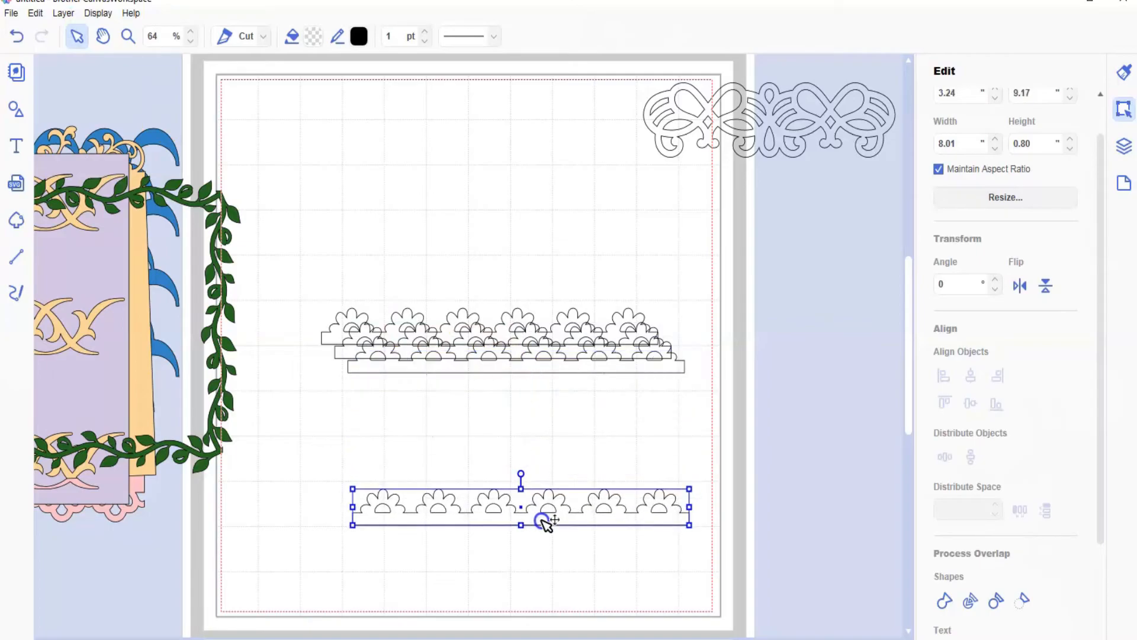
pyautogui.click(1046, 286)
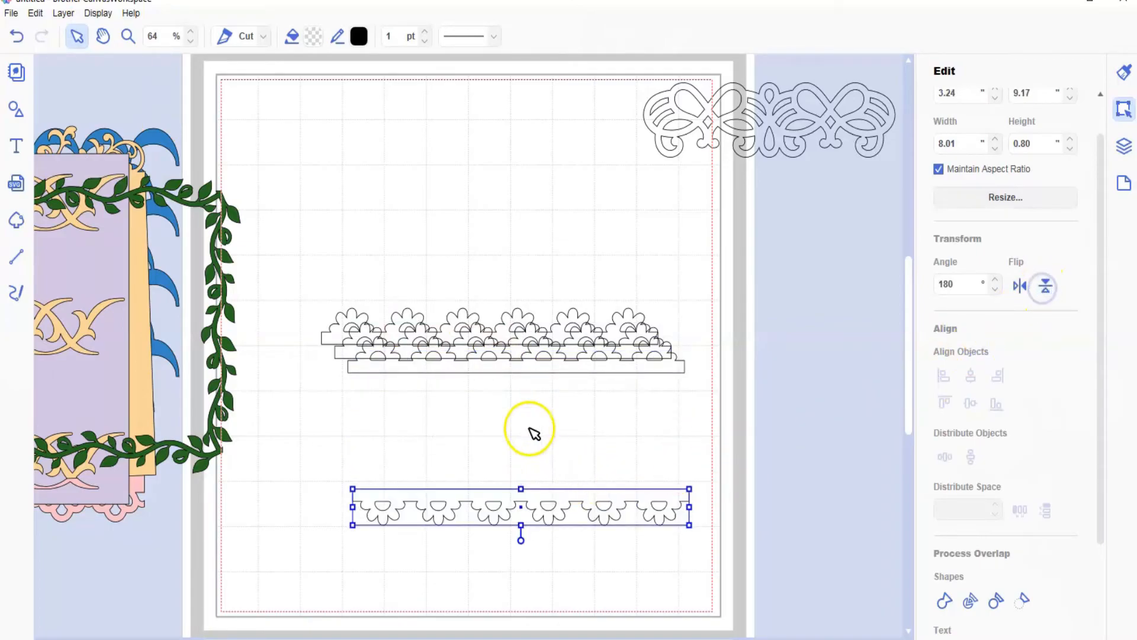
pyautogui.click(501, 369)
pyautogui.moveTo(501, 369); pyautogui.dragTo(503, 413)
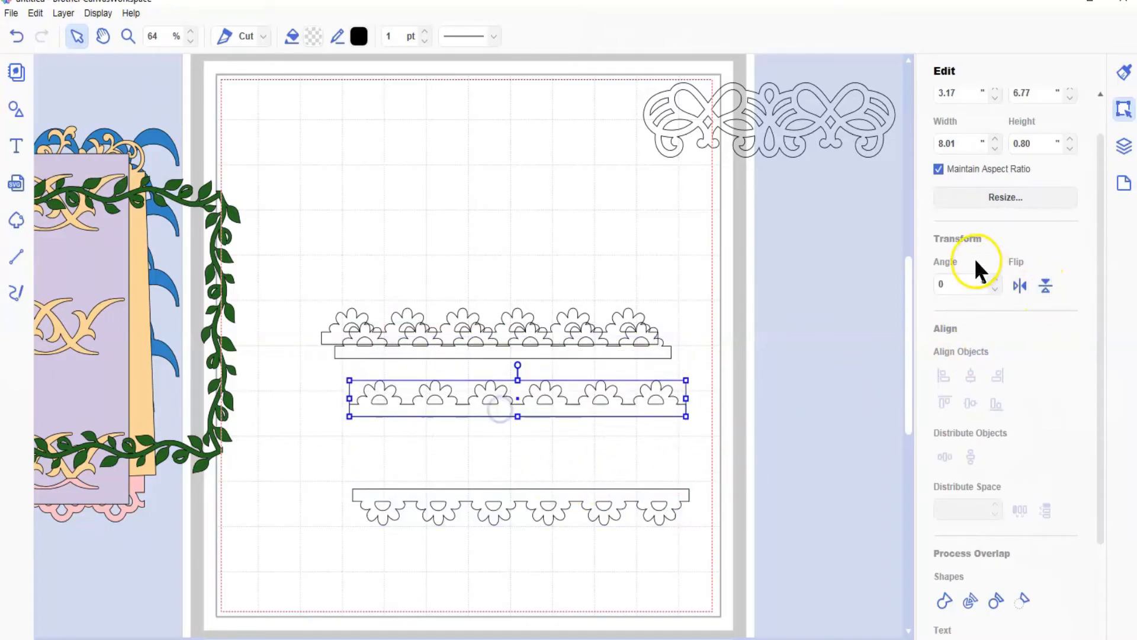
# Step: Rotate the flower border copy at Y 6.77 in to 90° and the lower of the two overlapping upper borders to 270°
pyautogui.moveTo(958, 285); pyautogui.dragTo(926, 283)
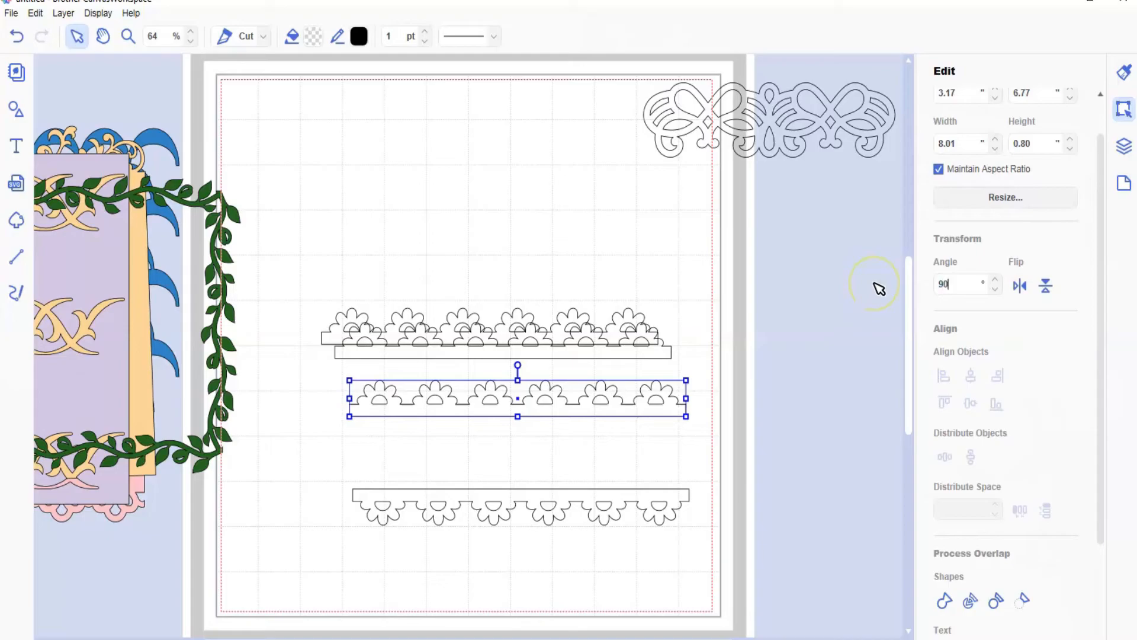
pyautogui.press('Return')
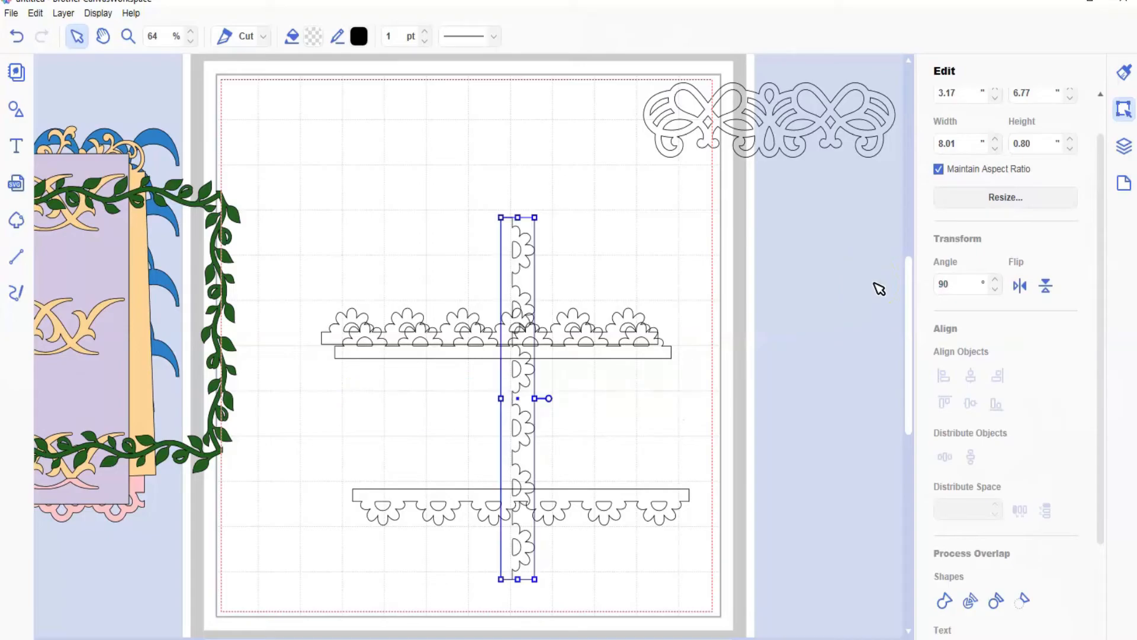
pyautogui.click(418, 352)
pyautogui.click(941, 282)
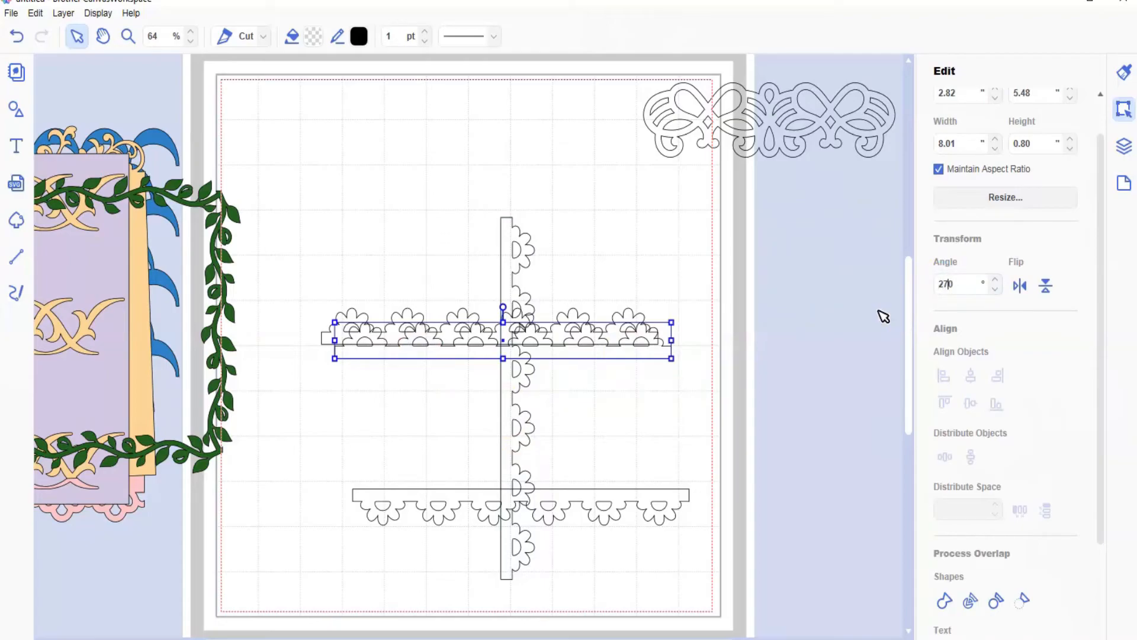
pyautogui.press('Return')
# Step: Arrange the four flower borders into a square frame with flowers facing outward and their plain ends overlapping at the corners
pyautogui.moveTo(524, 196); pyautogui.dragTo(335, 225)
pyautogui.moveTo(508, 259); pyautogui.dragTo(665, 249)
pyautogui.moveTo(457, 335); pyautogui.dragTo(451, 188)
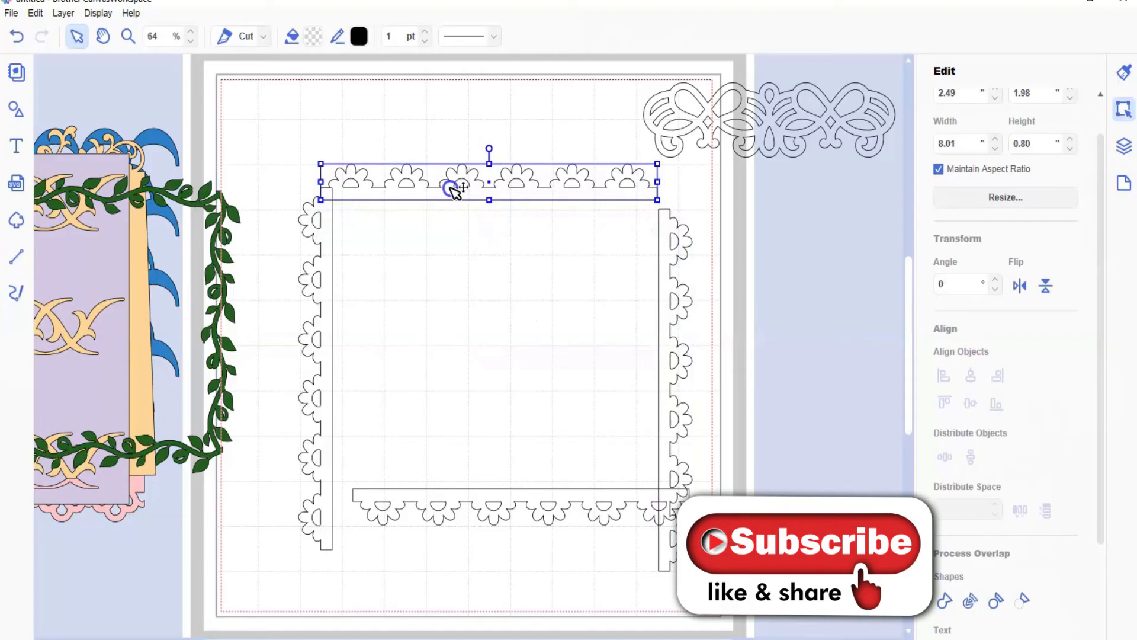
pyautogui.click(660, 281)
pyautogui.moveTo(661, 283); pyautogui.dragTo(651, 261)
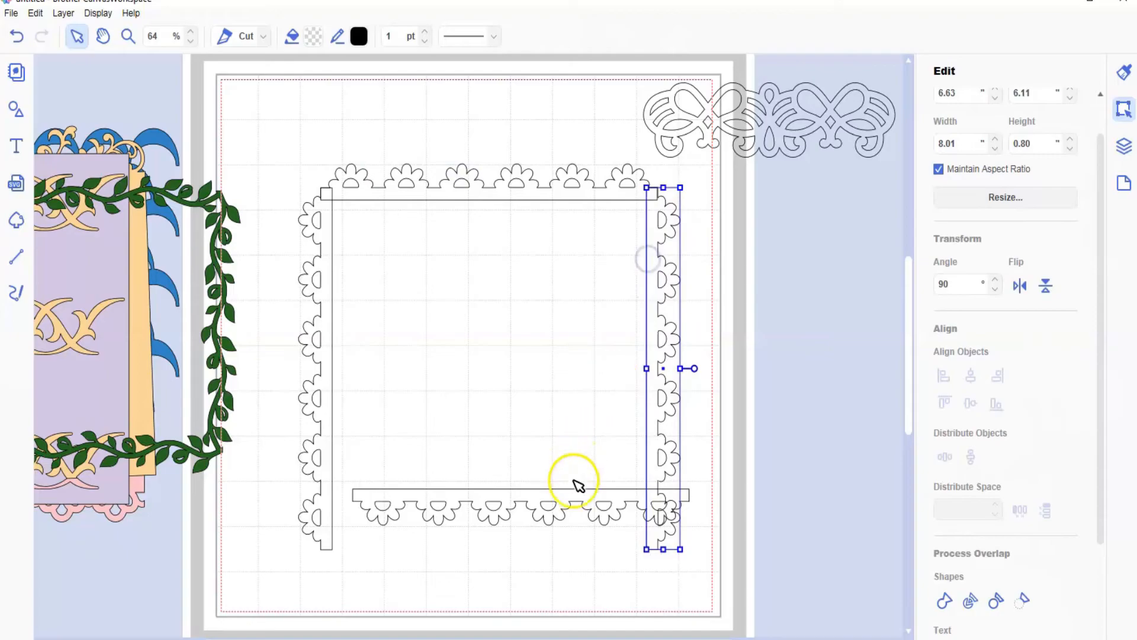
pyautogui.moveTo(571, 498); pyautogui.dragTo(537, 544)
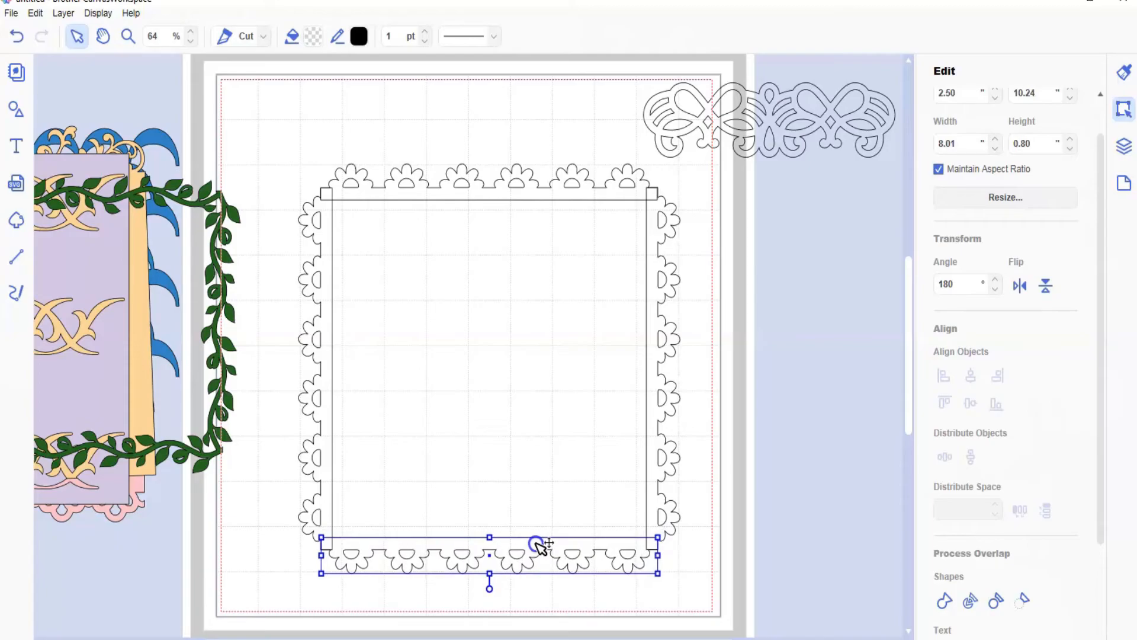
pyautogui.click(670, 558)
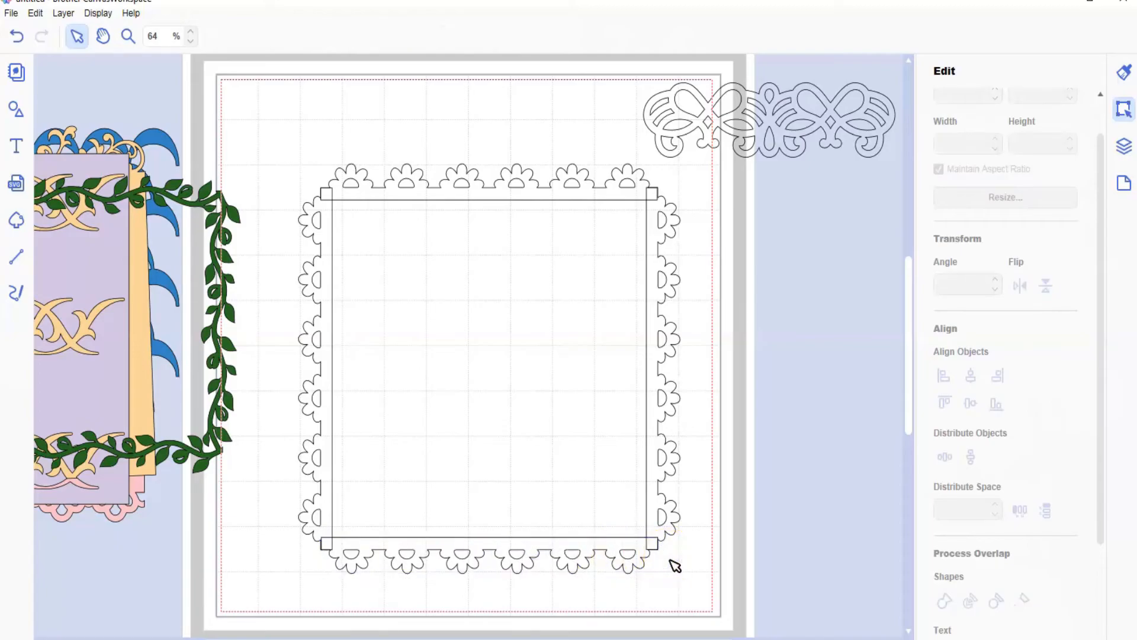
# Step: Nudge the lower flower border horizontally to X 2.50 in to line it up with the side borders at the corners
pyautogui.click(126, 36)
pyautogui.moveTo(289, 510); pyautogui.dragTo(407, 583)
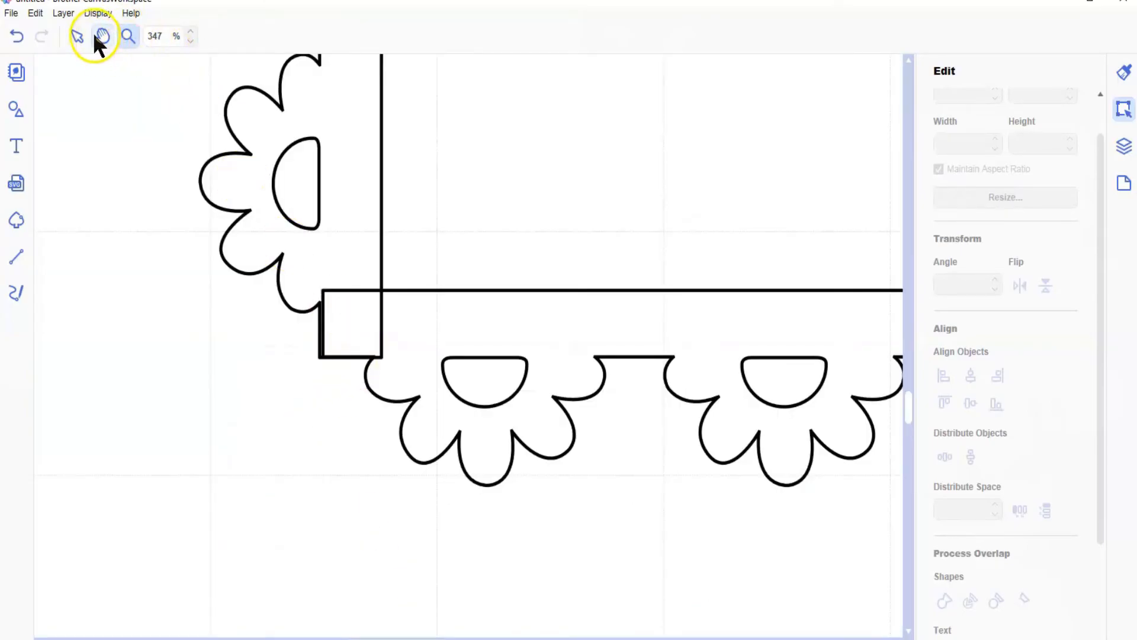
pyautogui.click(76, 35)
pyautogui.click(442, 330)
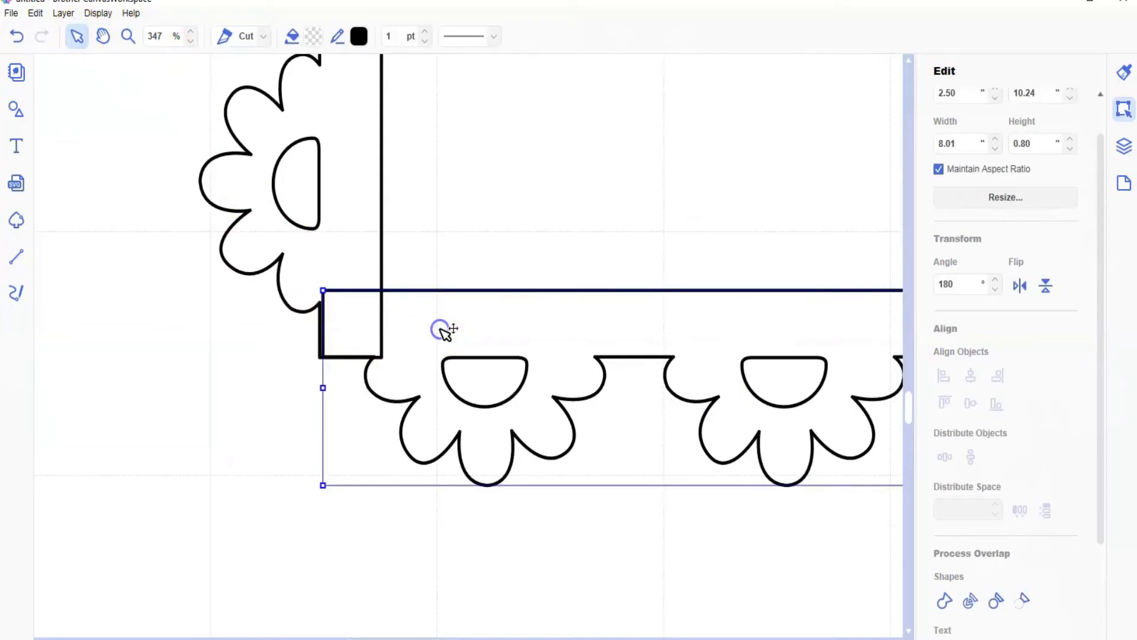
pyautogui.press('Left')
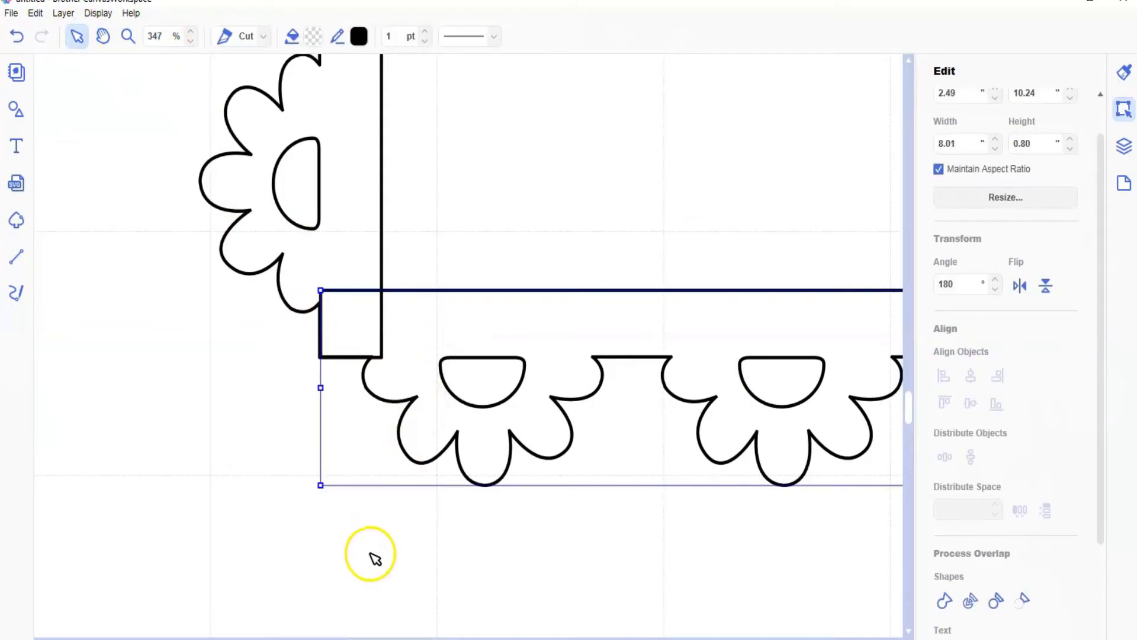
pyautogui.press('Left')
pyautogui.press('Right')
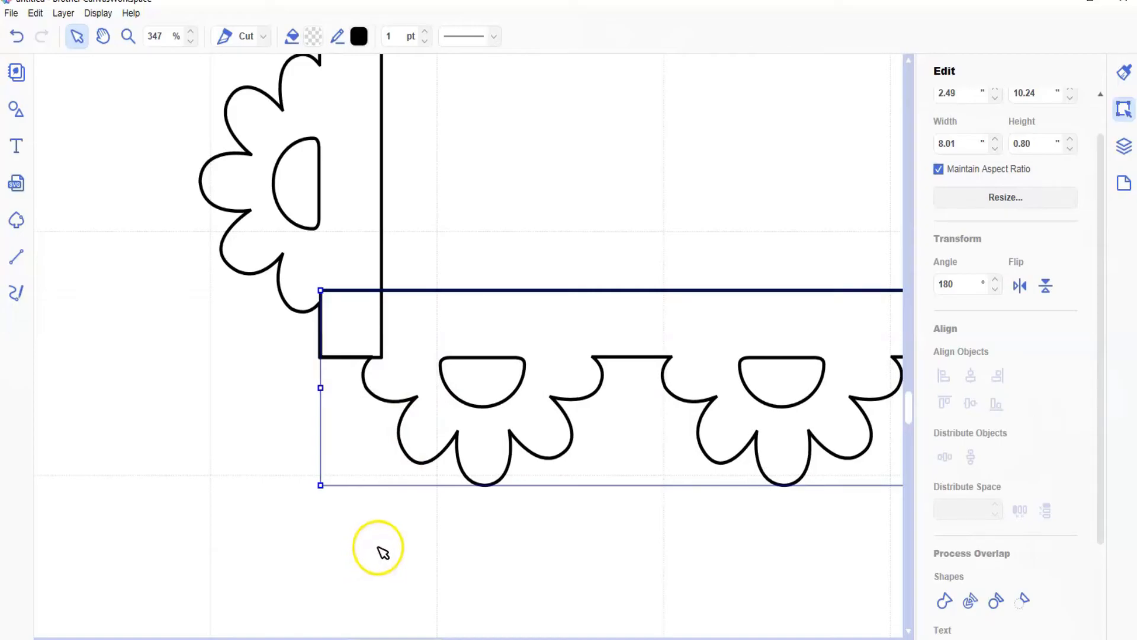
pyautogui.moveTo(403, 639); pyautogui.dragTo(545, 639)
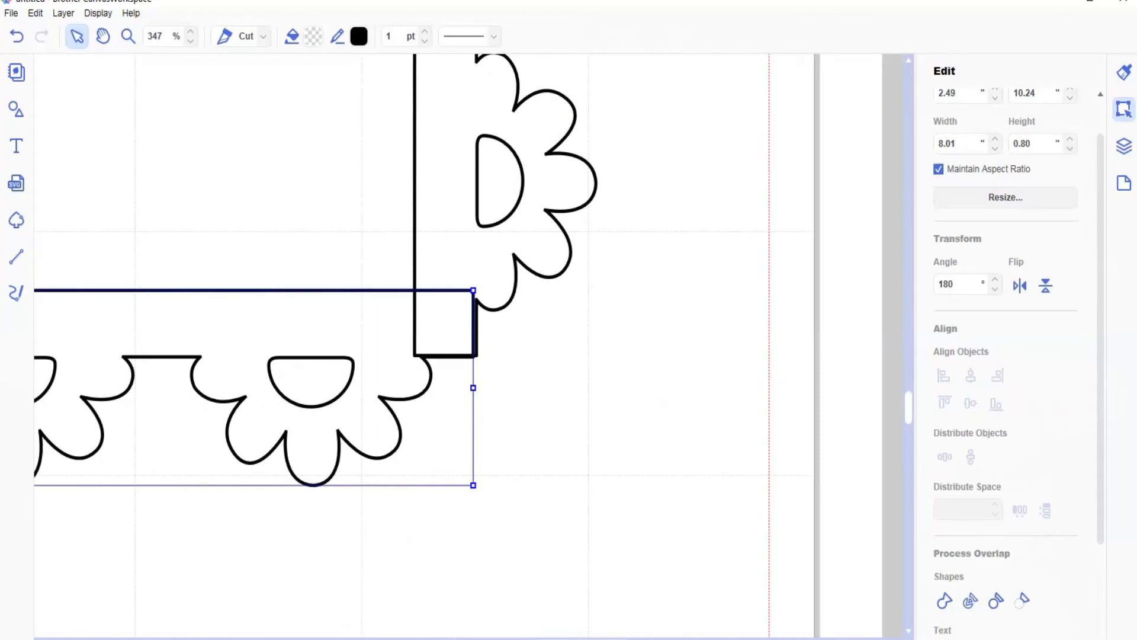
pyautogui.press('Right')
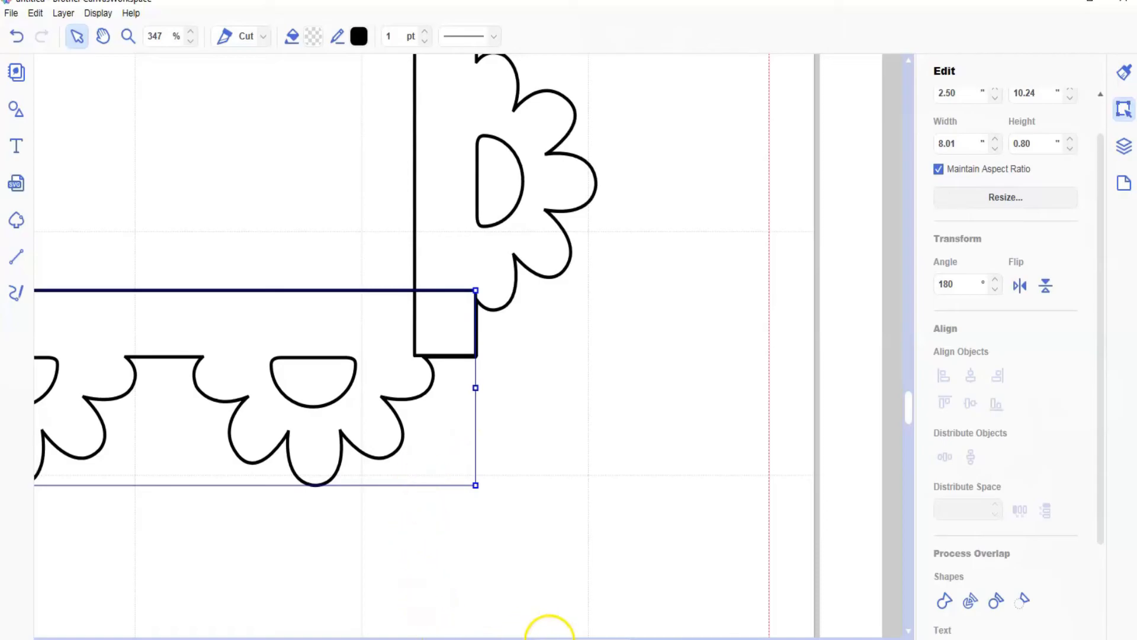
pyautogui.moveTo(557, 635); pyautogui.dragTo(410, 637)
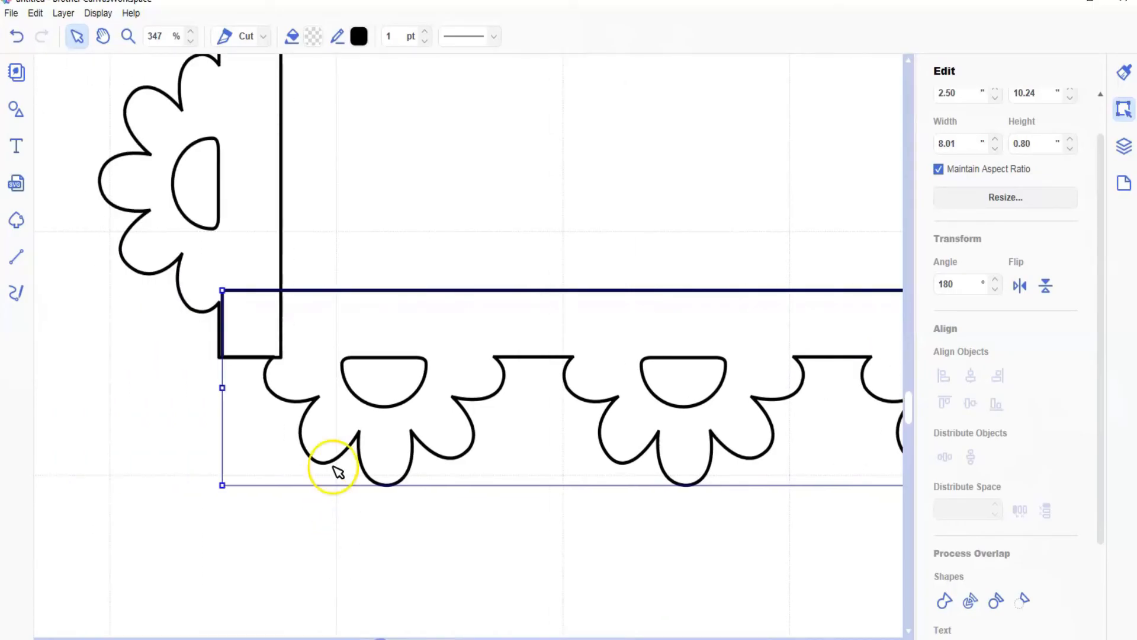
# Step: Align the frame's upper corners by shifting the left border to X -1.64 in and the upper border to X 2.50, Y 1.98 in
pyautogui.scroll(10, 332, 465)
pyautogui.scroll(8, 328, 452)
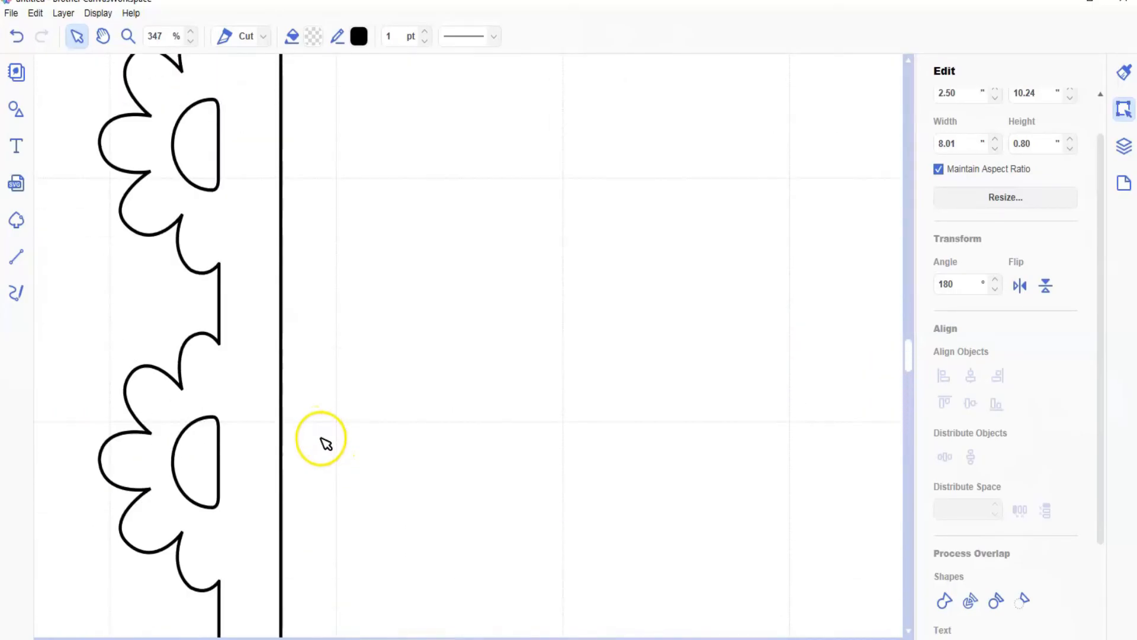
pyautogui.scroll(1, 326, 400)
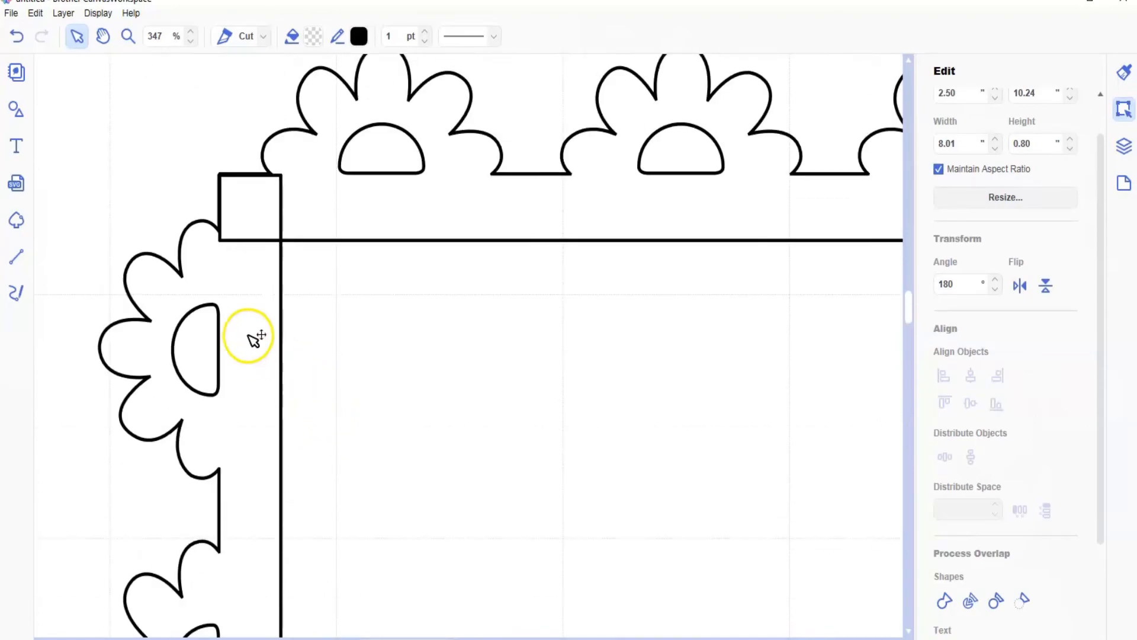
pyautogui.click(249, 305)
pyautogui.moveTo(248, 305); pyautogui.dragTo(264, 307)
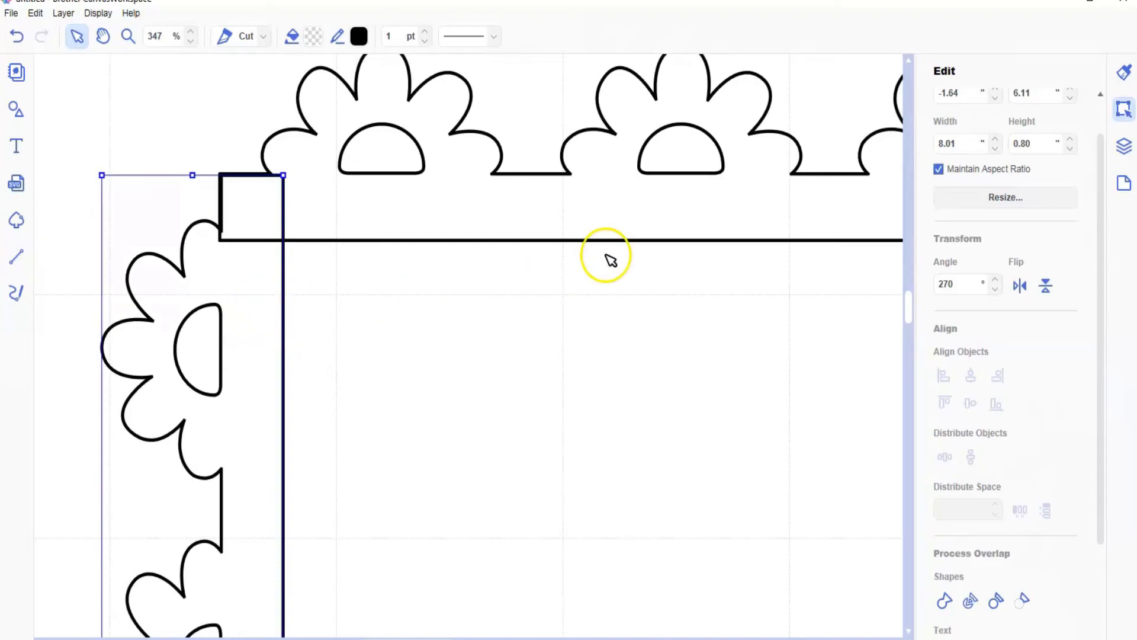
pyautogui.click(610, 208)
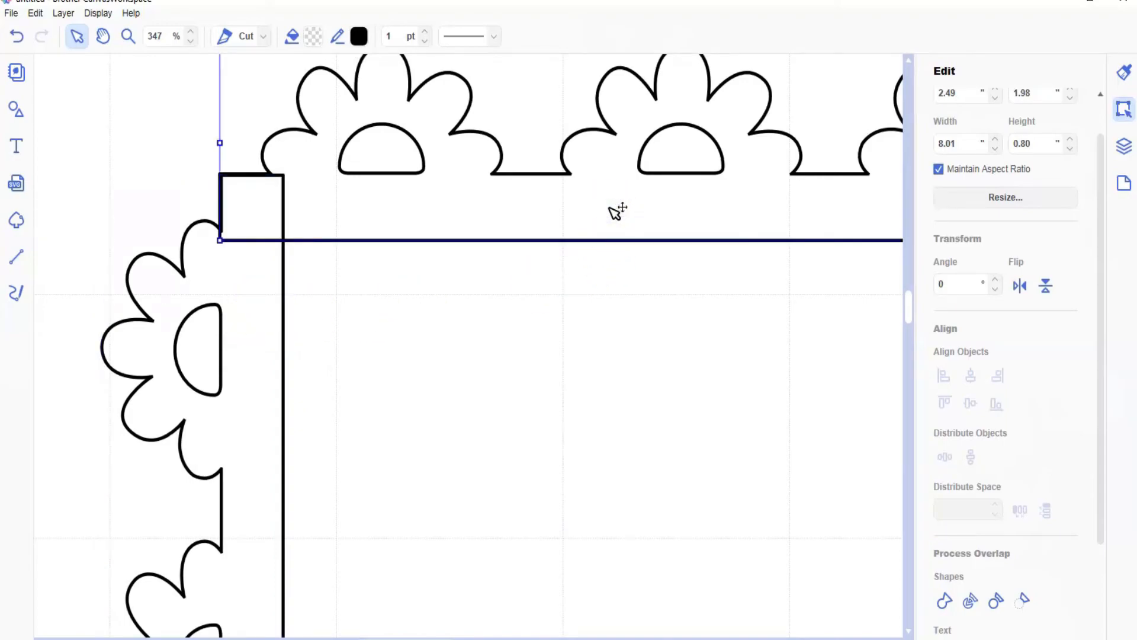
pyautogui.press('Down')
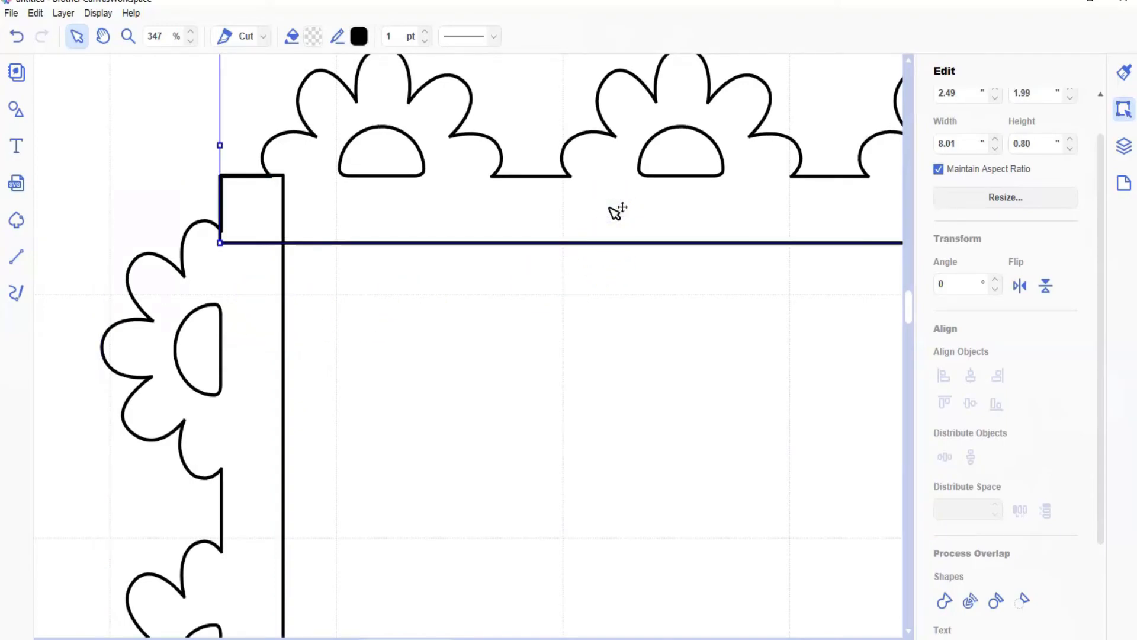
pyautogui.click(616, 242)
pyautogui.moveTo(377, 639); pyautogui.dragTo(555, 639)
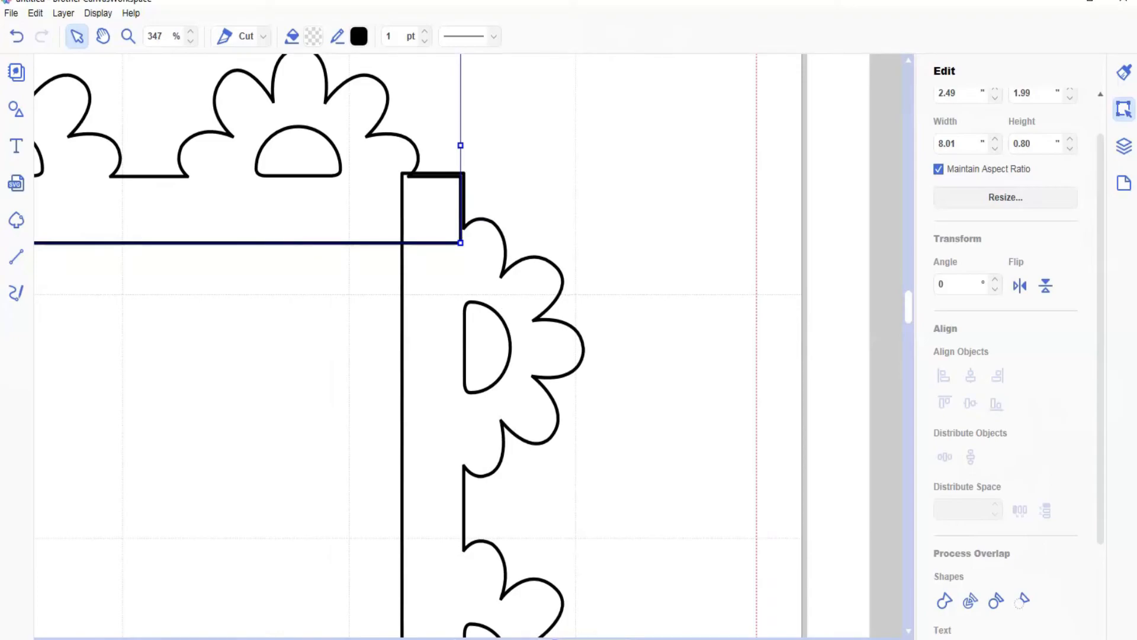
pyautogui.press('Right')
pyautogui.press('Up')
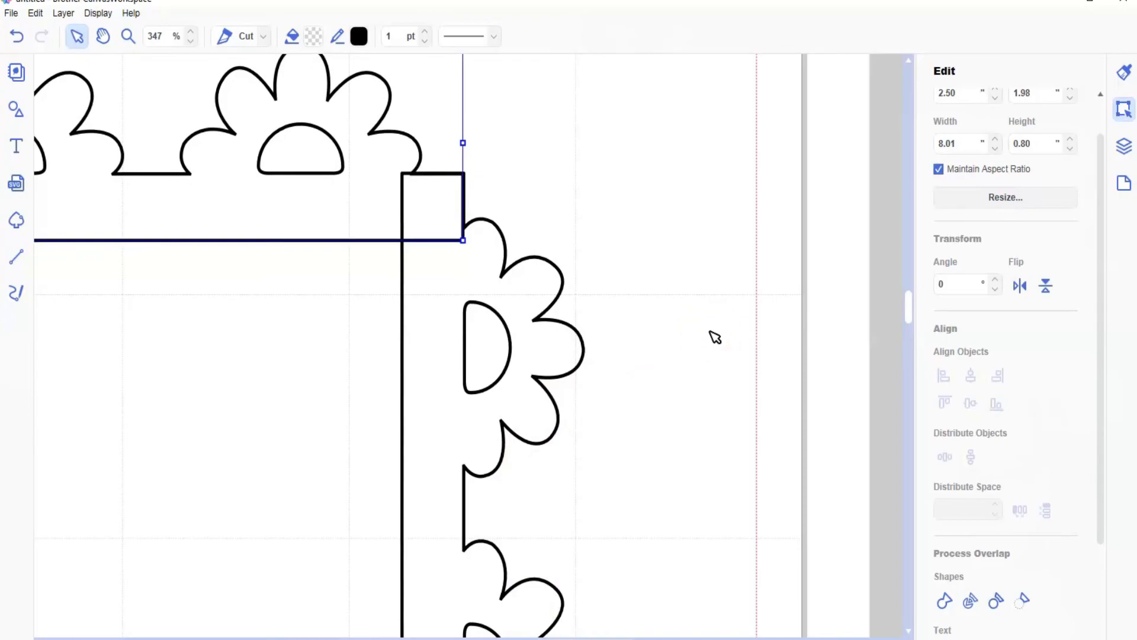
# Step: Select the four flower borders without the unfilled scroll border and weld them into one frame
pyautogui.scroll(-5, 715, 336)
pyautogui.scroll(-5, 722, 383)
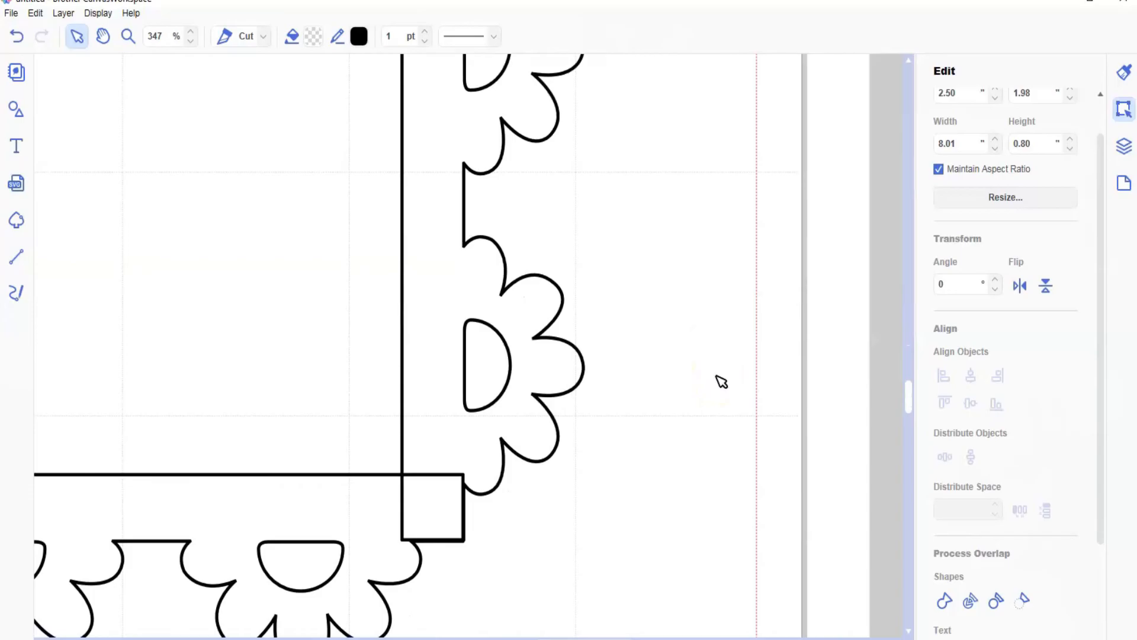
pyautogui.click(90, 13)
pyautogui.click(136, 63)
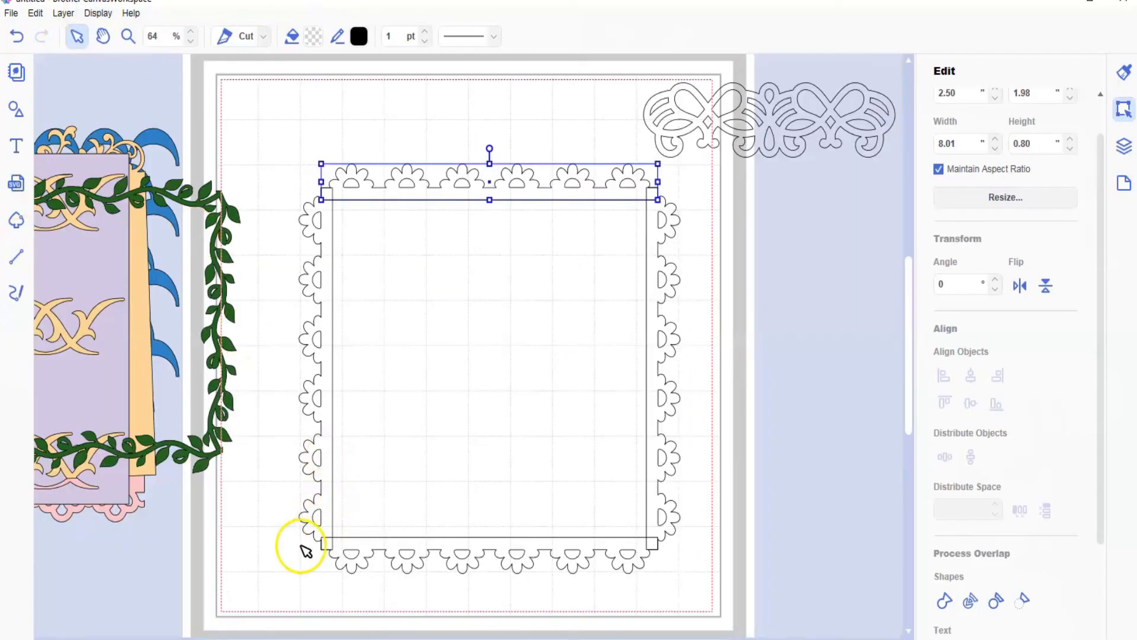
pyautogui.moveTo(293, 141); pyautogui.dragTo(654, 602)
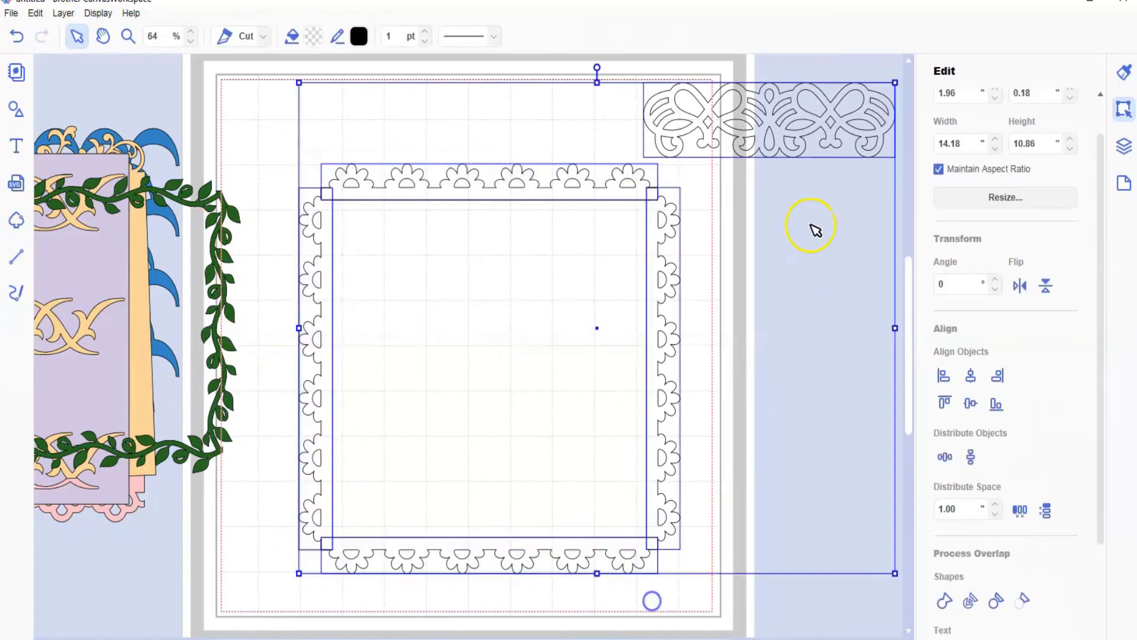
pyautogui.keyDown('shift'); pyautogui.click(778, 124); pyautogui.keyUp('shift')
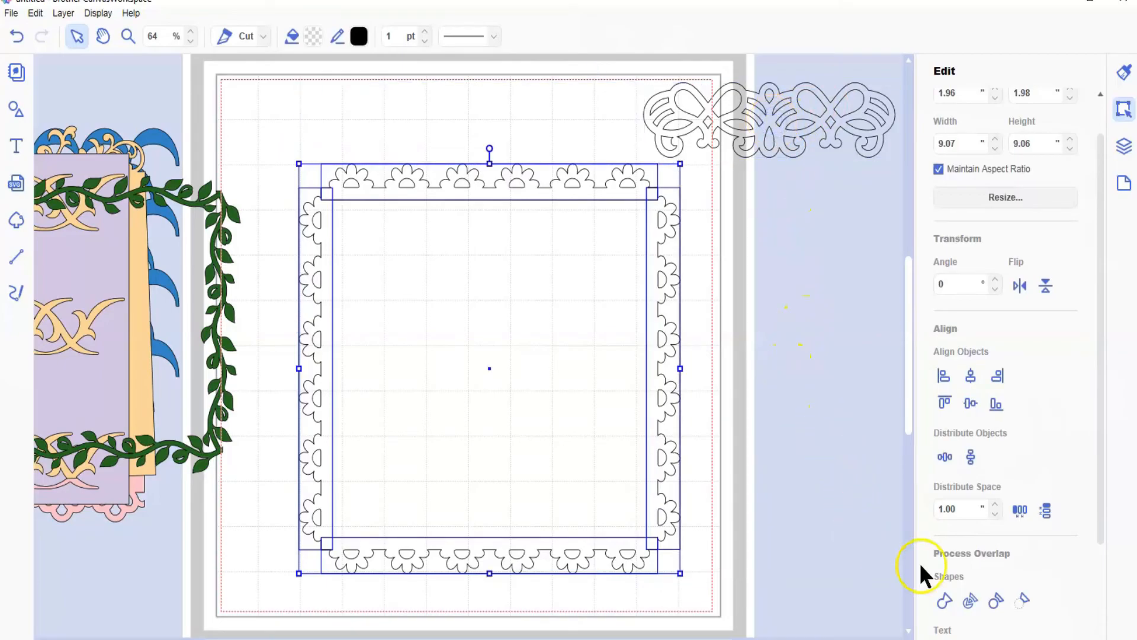
pyautogui.click(943, 598)
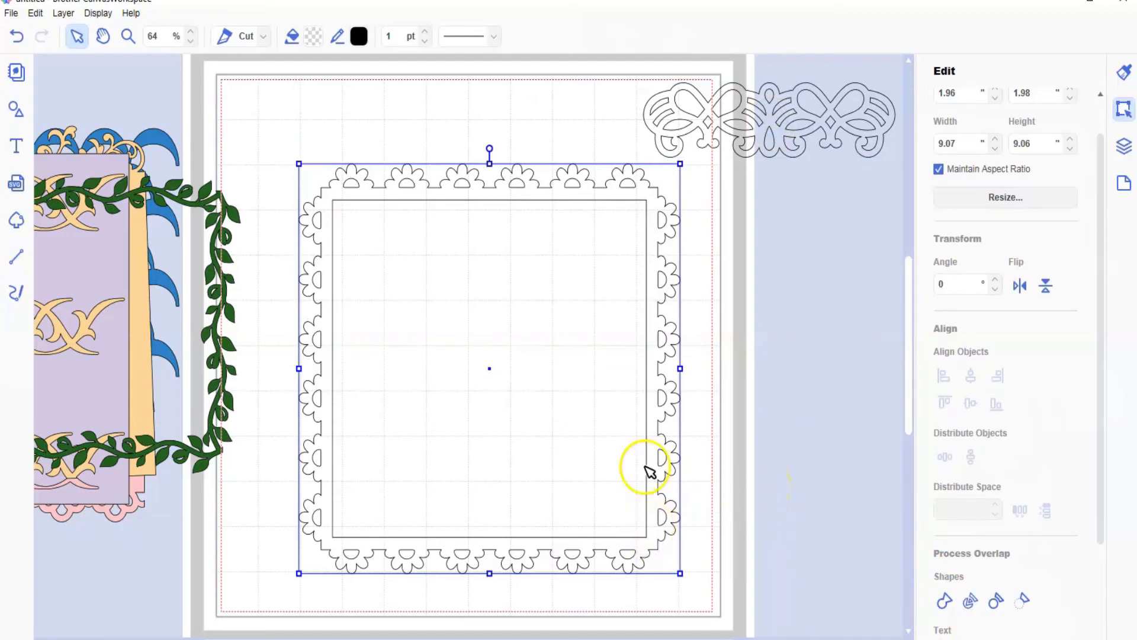
# Step: Delete the four corner points of the welded frame's inner square to remove its center opening
pyautogui.doubleClick(396, 193)
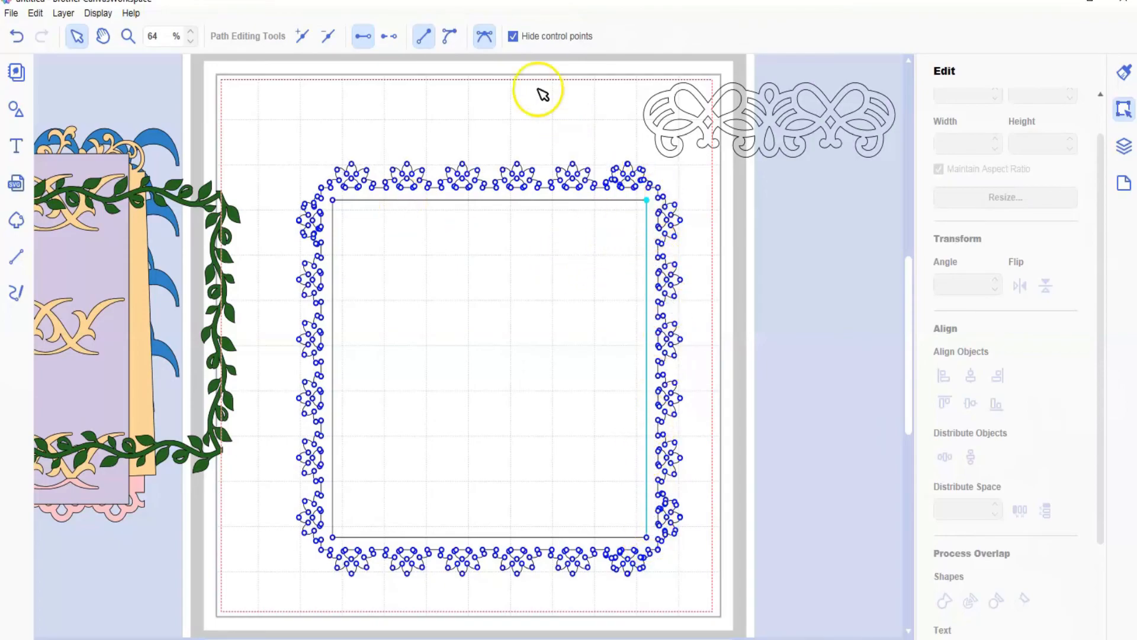
pyautogui.click(389, 36)
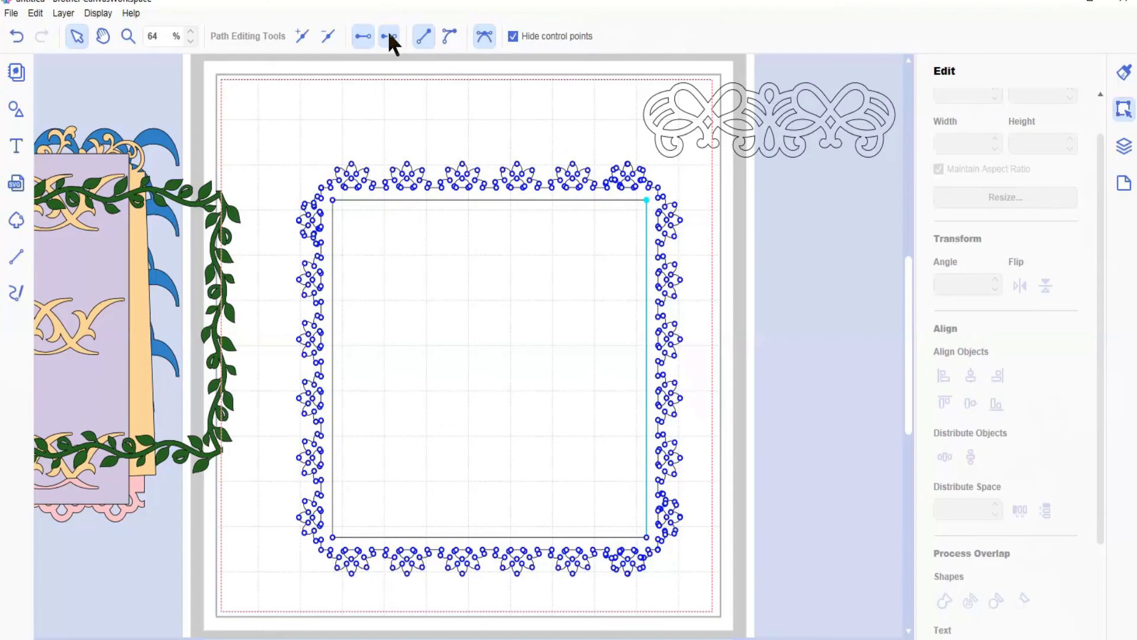
pyautogui.click(389, 36)
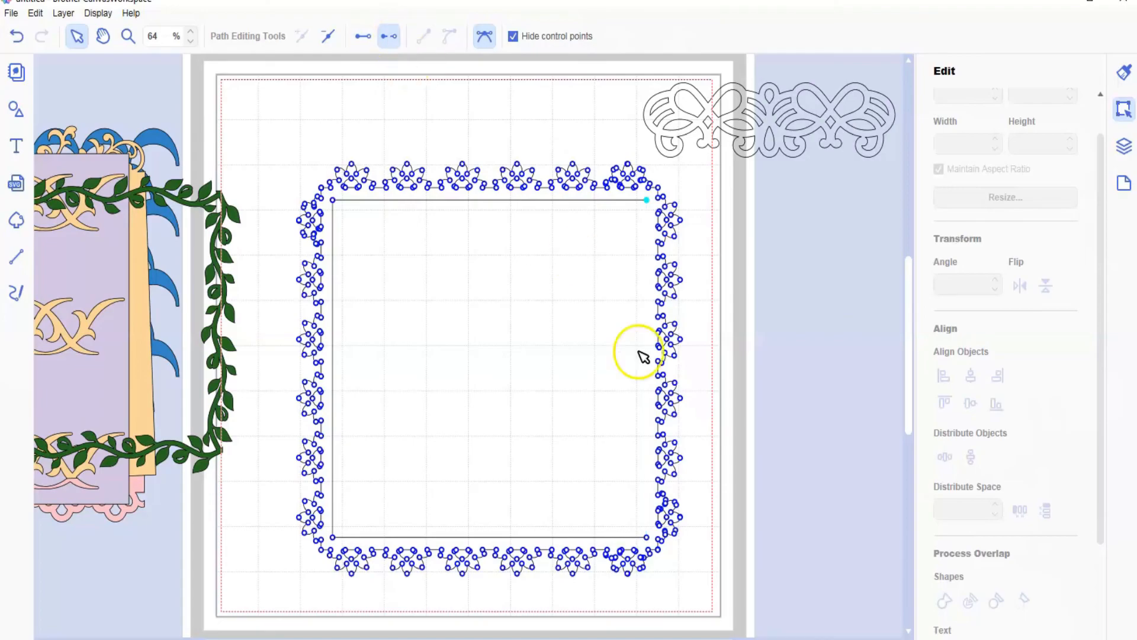
pyautogui.click(332, 202)
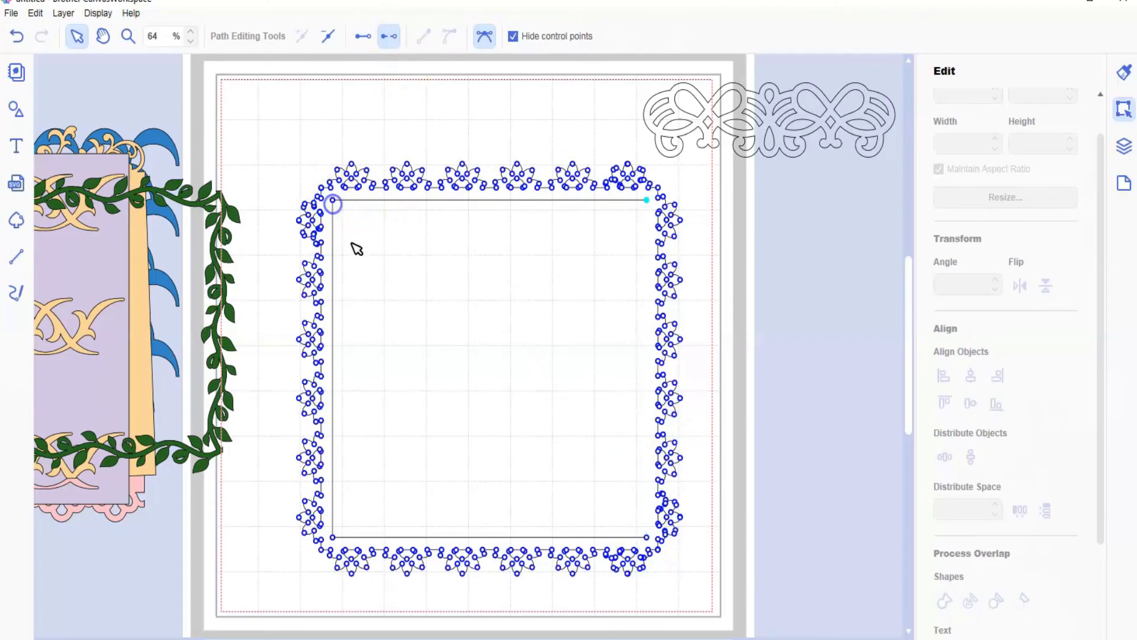
pyautogui.keyDown('shift'); pyautogui.click(333, 533); pyautogui.keyUp('shift')
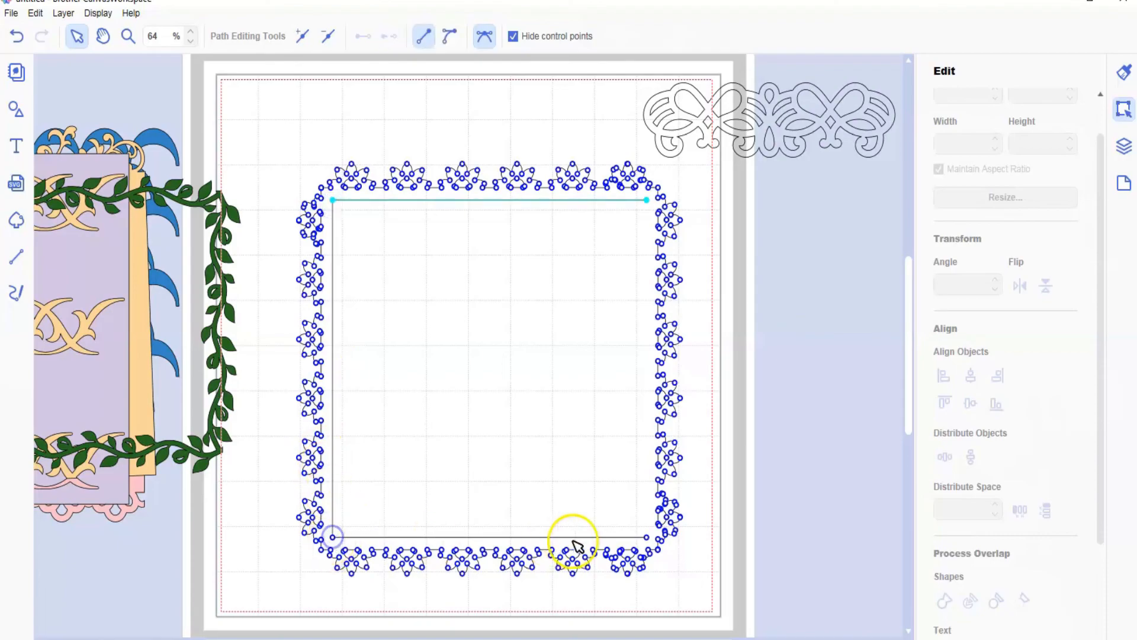
pyautogui.keyDown('shift'); pyautogui.click(646, 537); pyautogui.keyUp('shift')
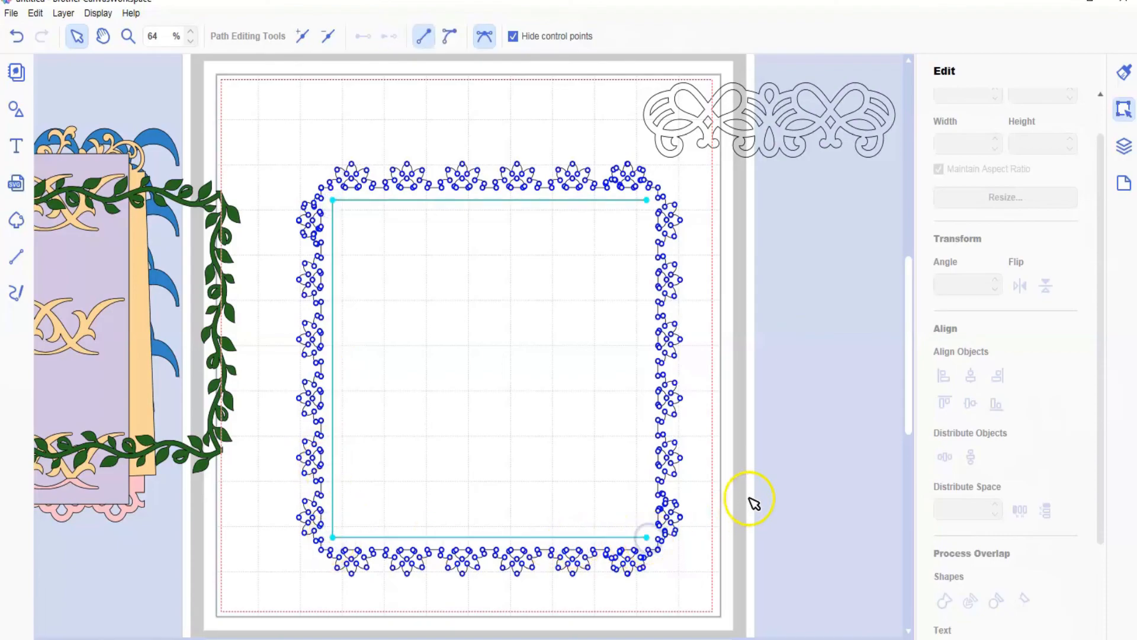
pyautogui.click(327, 36)
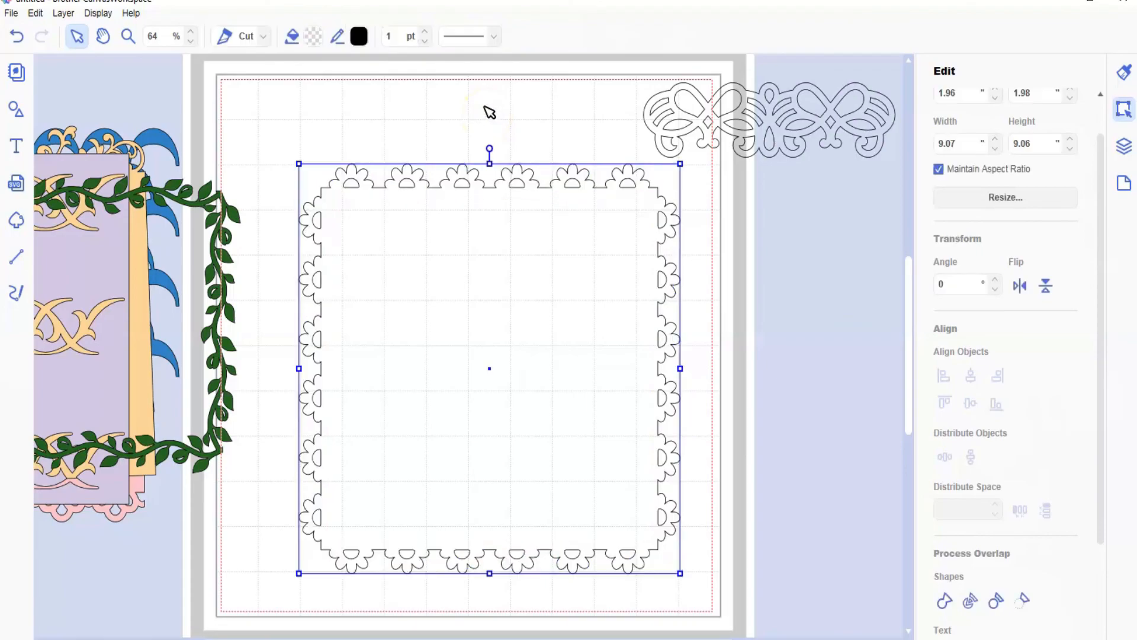
pyautogui.click(482, 125)
# Step: Move the vine frame and colored panels onto the mat, and the unfilled scroll border to about X -2.84, Y 0.44 in
pyautogui.moveTo(227, 296); pyautogui.dragTo(629, 304)
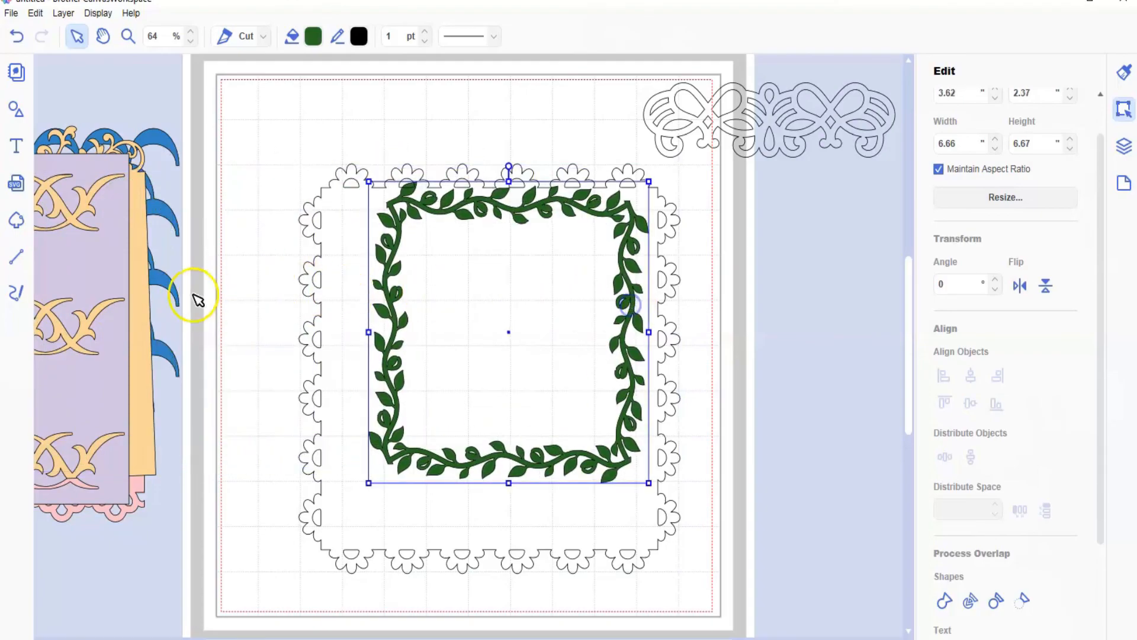
pyautogui.moveTo(106, 264); pyautogui.dragTo(685, 323)
pyautogui.moveTo(101, 325); pyautogui.dragTo(636, 345)
pyautogui.moveTo(122, 255); pyautogui.dragTo(545, 292)
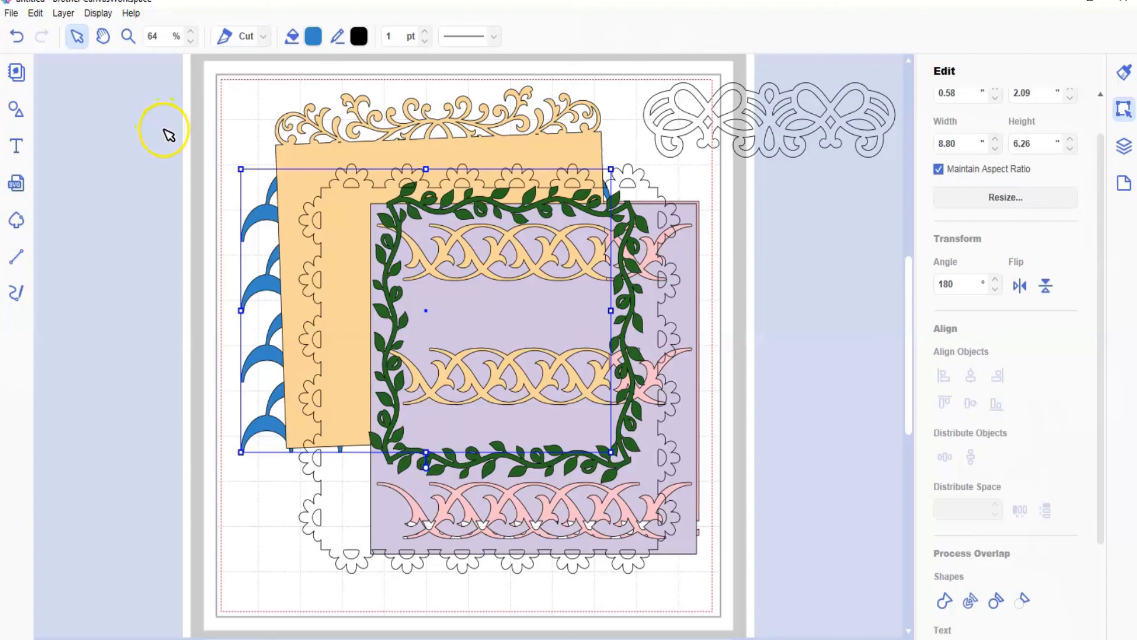
pyautogui.moveTo(778, 121); pyautogui.dragTo(224, 130)
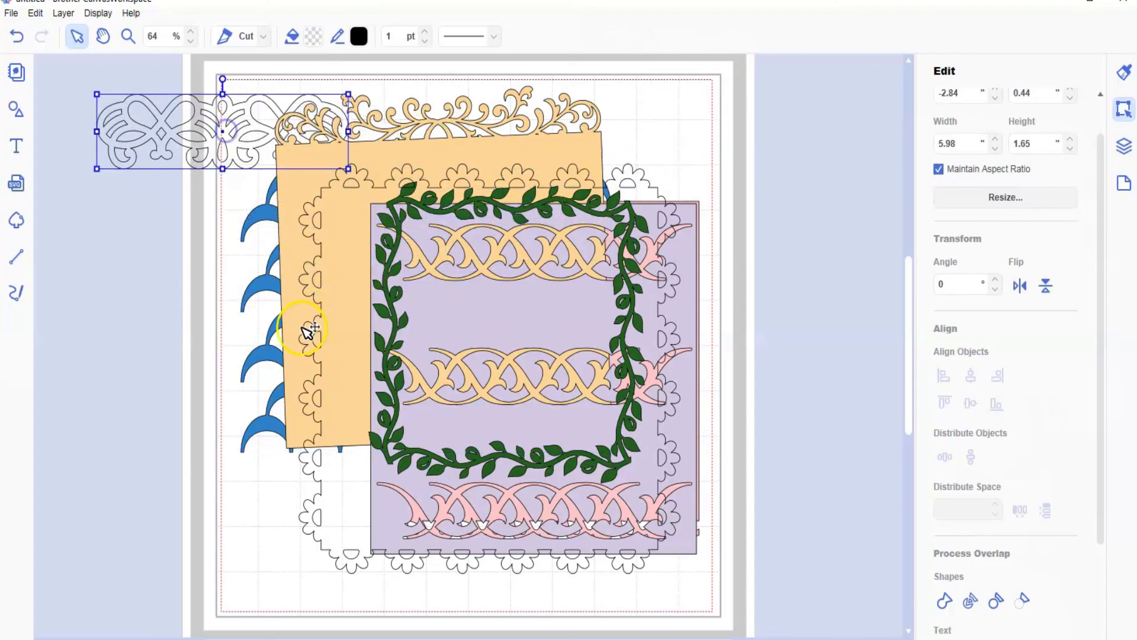